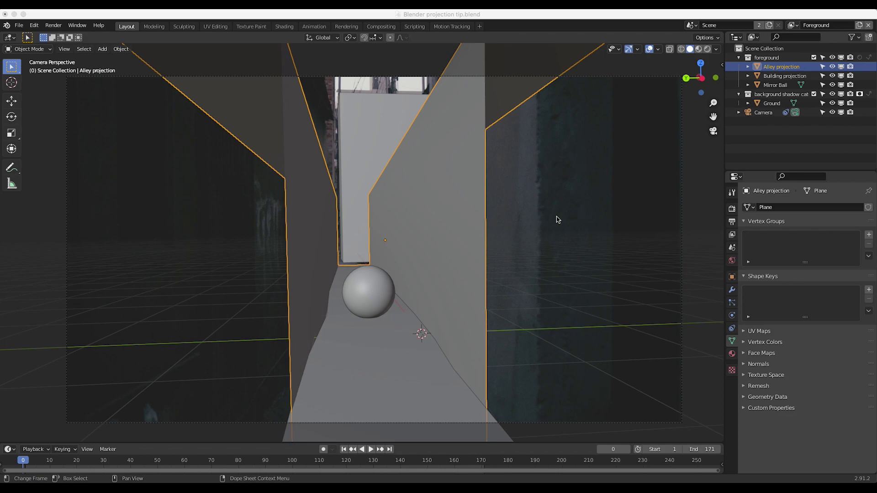
Step: Examine the Building projection and Alley projection meshes over the alley footage in wireframe shading, selecting each in turn
{"action": "scroll", "coordinate": [393, 224], "scroll_direction": "up", "scroll_amount": 5}
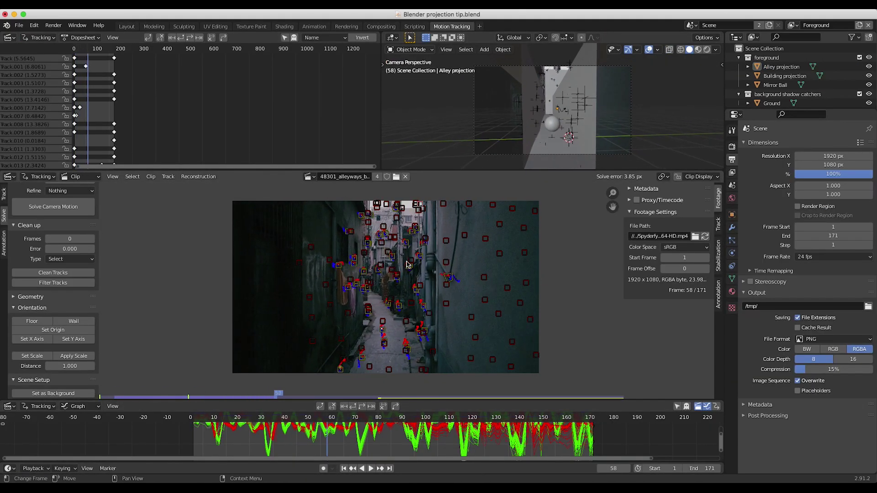
{"action": "scroll", "coordinate": [71, 343], "scroll_direction": "down", "scroll_amount": 1}
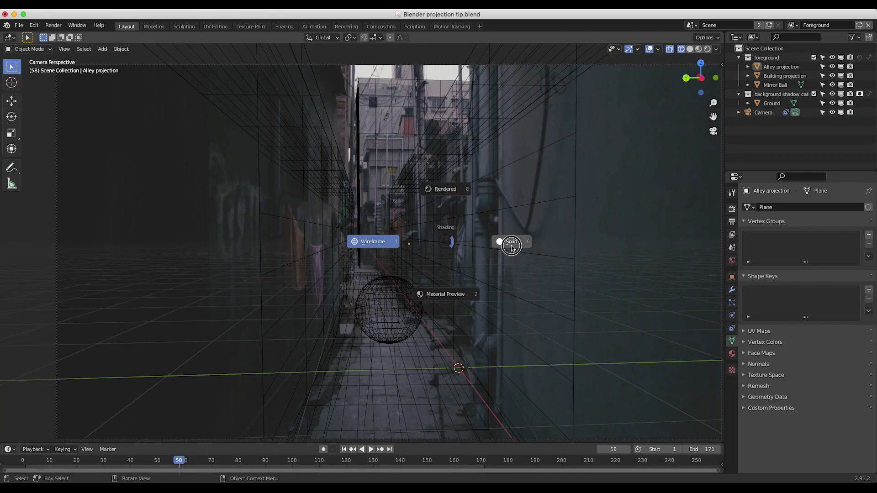
{"action": "left_click", "coordinate": [511, 247]}
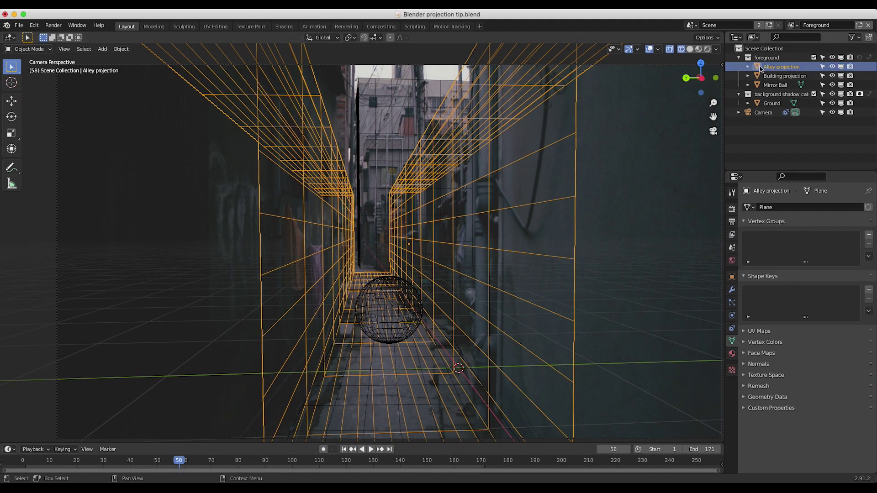
{"action": "left_click", "coordinate": [361, 267]}
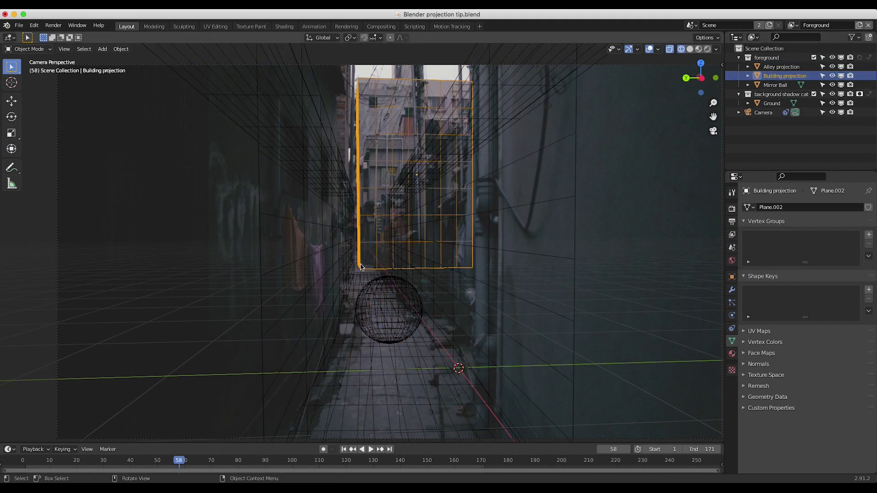
{"action": "left_click", "coordinate": [780, 67]}
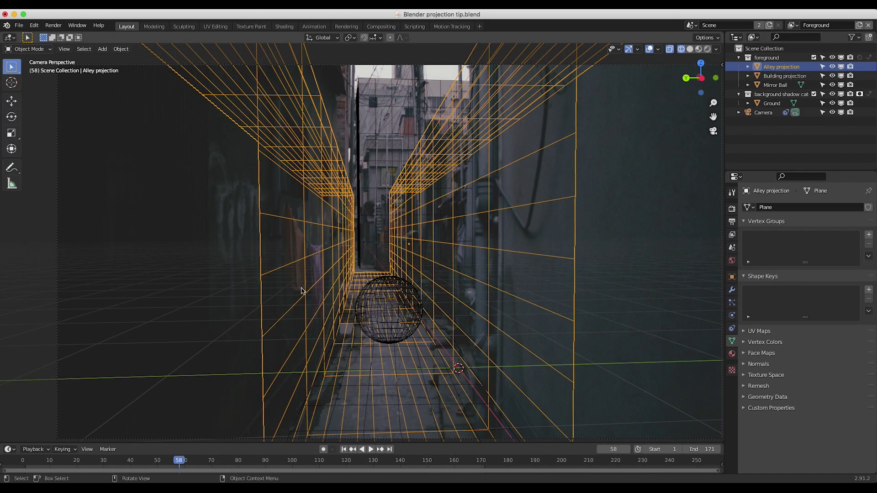
Step: Show the projected scene in rendered shading from outside the camera and display the object's ray visibility settings
{"action": "key", "text": "z"}
{"action": "left_click", "coordinate": [402, 329]}
{"action": "left_click", "coordinate": [732, 277]}
{"action": "scroll", "coordinate": [804, 320], "scroll_direction": "down", "scroll_amount": 5}
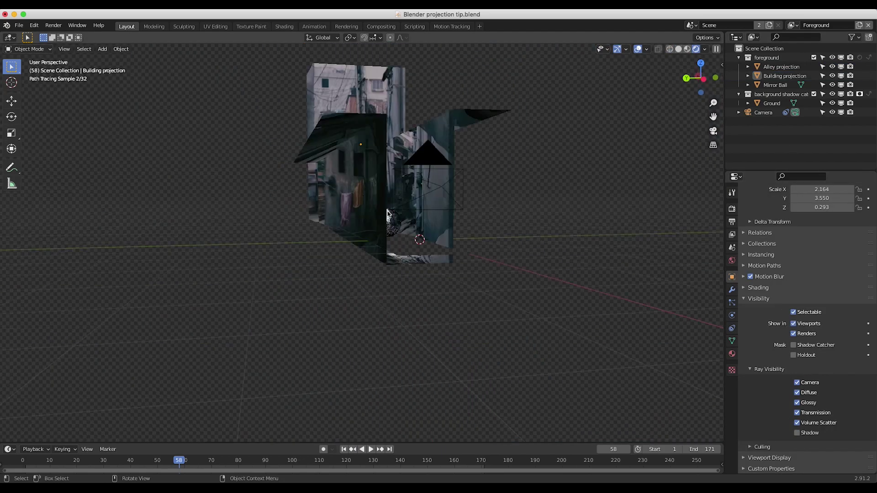
{"action": "mouse_move", "coordinate": [507, 249]}
{"action": "middle_mouse_down"}
{"action": "mouse_move", "coordinate": [461, 233]}
{"action": "mouse_move", "coordinate": [505, 270]}
{"action": "mouse_move", "coordinate": [464, 254]}
{"action": "mouse_move", "coordinate": [507, 237]}
{"action": "middle_mouse_up"}
Step: Return to the camera view, select the Alley projection and show its Emission material settings
{"action": "left_click", "coordinate": [732, 354]}
{"action": "scroll", "coordinate": [411, 206], "scroll_direction": "down", "scroll_amount": 4}
{"action": "left_click", "coordinate": [411, 173]}
{"action": "key", "text": "KP_0"}
{"action": "left_click", "coordinate": [467, 242]}
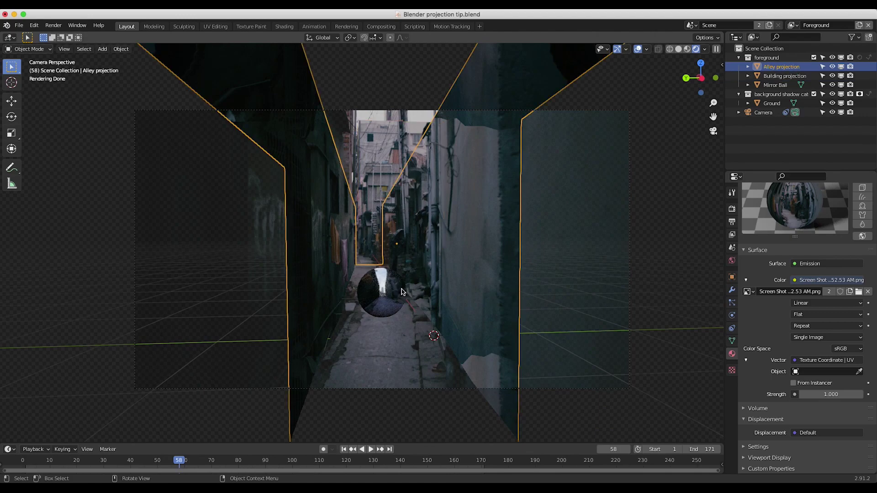
Step: Switch the viewport to solid shading and play the animation through the tracked camera
{"action": "key", "text": "z"}
{"action": "left_click", "coordinate": [439, 270]}
{"action": "key", "text": "space"}
{"action": "key", "text": "space"}
{"action": "key", "text": "space"}
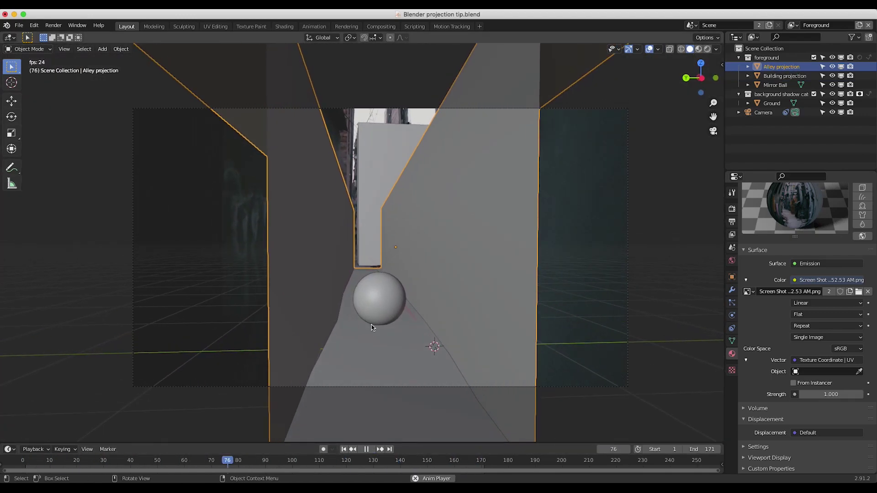
{"action": "key", "text": "space"}
Step: Delete the Alley projection and Building projection objects from the foreground collection
{"action": "left_click", "coordinate": [429, 237]}
{"action": "left_click", "coordinate": [429, 237]}
{"action": "key", "text": "x"}
{"action": "left_click", "coordinate": [372, 190]}
{"action": "key", "text": "x"}
{"action": "left_click", "coordinate": [372, 190]}
Step: Inspect the background shadow catchers collection and its Ground plane in the camera view
{"action": "left_click", "coordinate": [771, 77]}
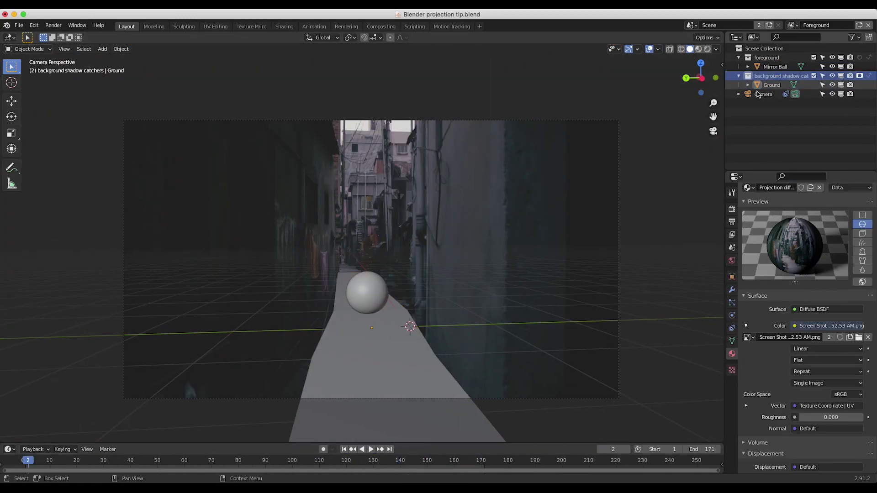
{"action": "left_click", "coordinate": [412, 340]}
{"action": "scroll", "coordinate": [412, 341], "scroll_direction": "up", "scroll_amount": 1}
{"action": "left_click", "coordinate": [651, 296]}
{"action": "middle_click_drag", "start_coordinate": [420, 404], "coordinate": [430, 399], "text": "shift"}
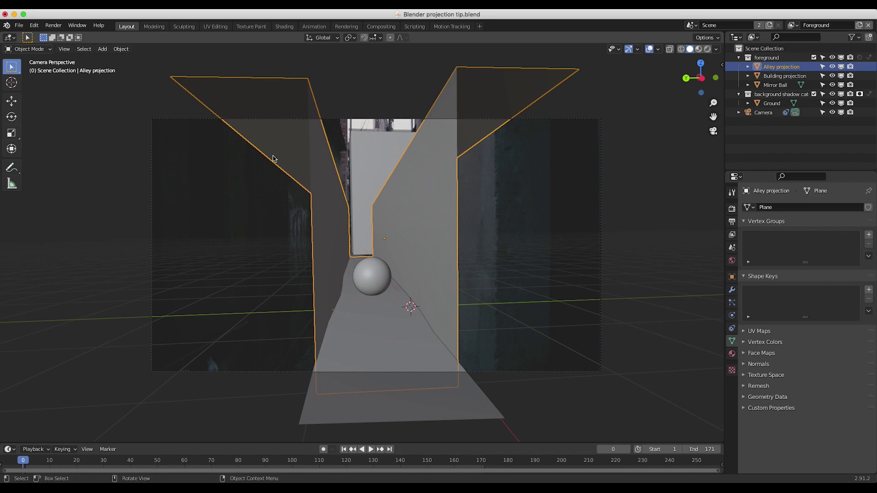
Step: Examine the composited mirror ball image and the node tree in the Compositing workspace
{"action": "scroll", "coordinate": [343, 224], "scroll_direction": "up", "scroll_amount": 4}
{"action": "left_click", "coordinate": [381, 26]}
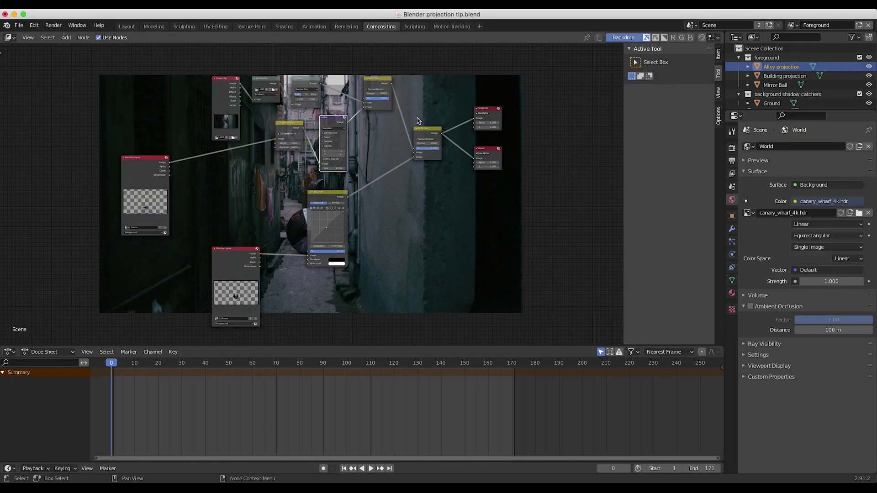
{"action": "scroll", "coordinate": [399, 220], "scroll_direction": "right", "scroll_amount": 6}
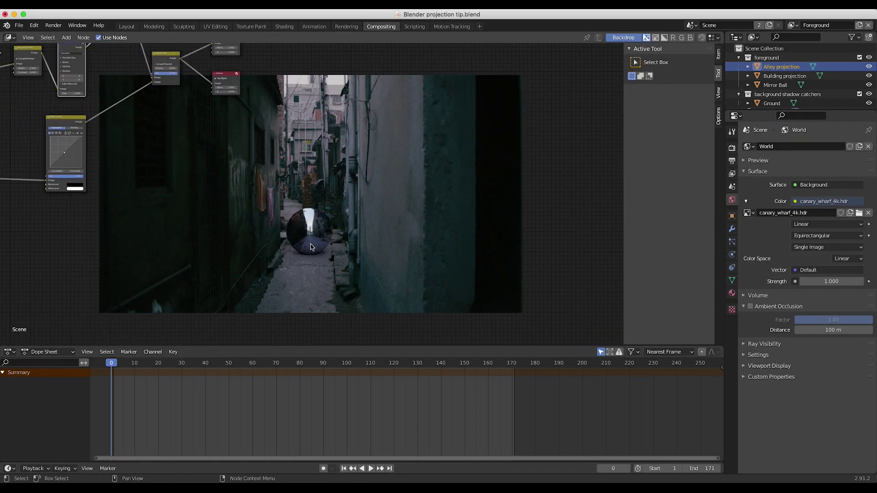
{"action": "key", "text": "alt+v"}
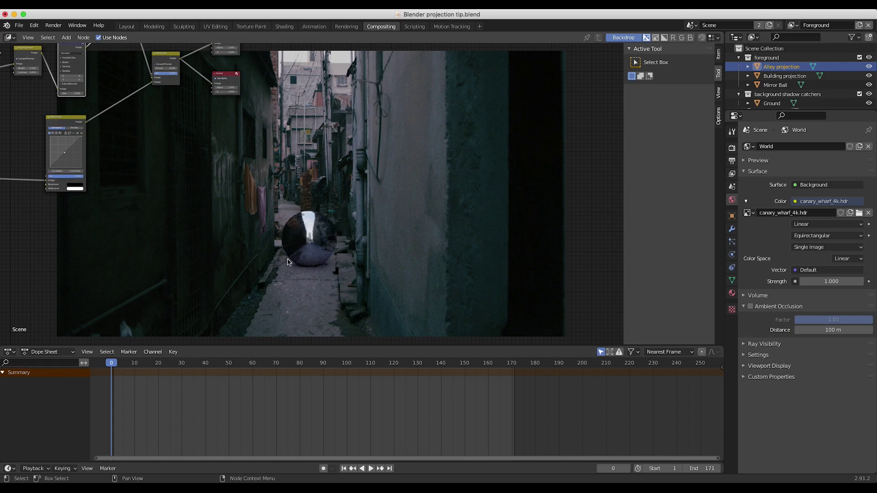
{"action": "key", "text": "Home"}
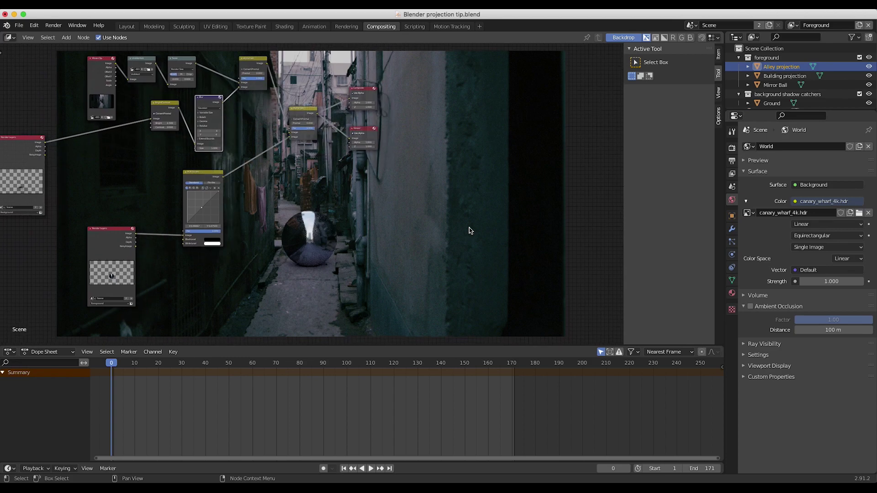
{"action": "scroll", "coordinate": [371, 225], "scroll_direction": "left", "scroll_amount": 3}
{"action": "scroll", "coordinate": [371, 224], "scroll_direction": "up", "scroll_amount": 1}
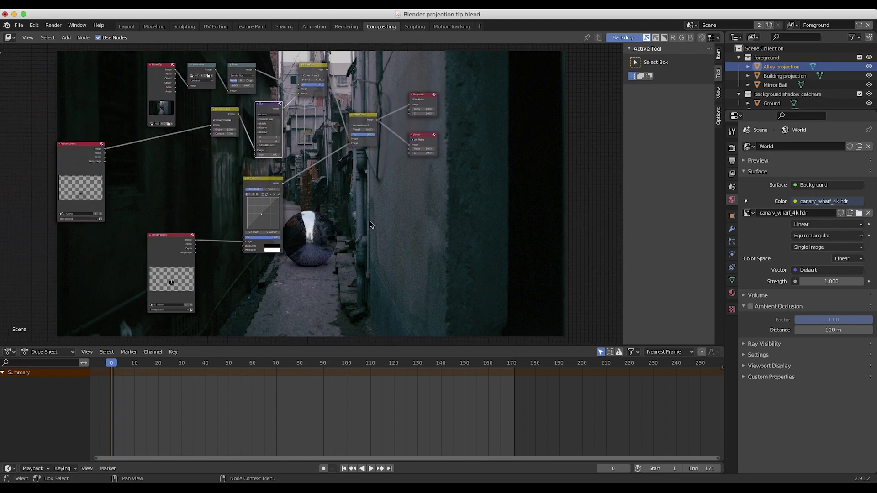
{"action": "scroll", "coordinate": [331, 215], "scroll_direction": "left", "scroll_amount": 3}
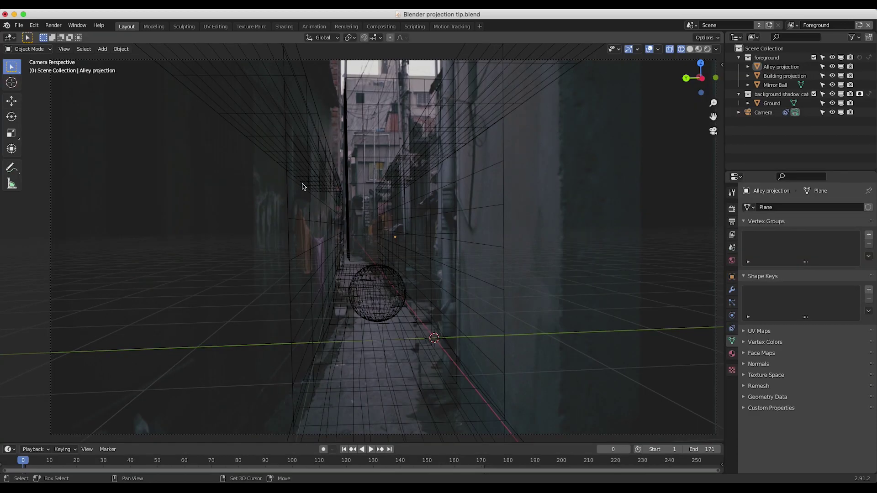
Step: Play the tracked alley clip in the Motion Tracking workspace, stop at frame 58 and show the Scene Setup options
{"action": "scroll", "coordinate": [304, 186], "scroll_direction": "up", "scroll_amount": 5}
{"action": "left_click", "coordinate": [452, 27]}
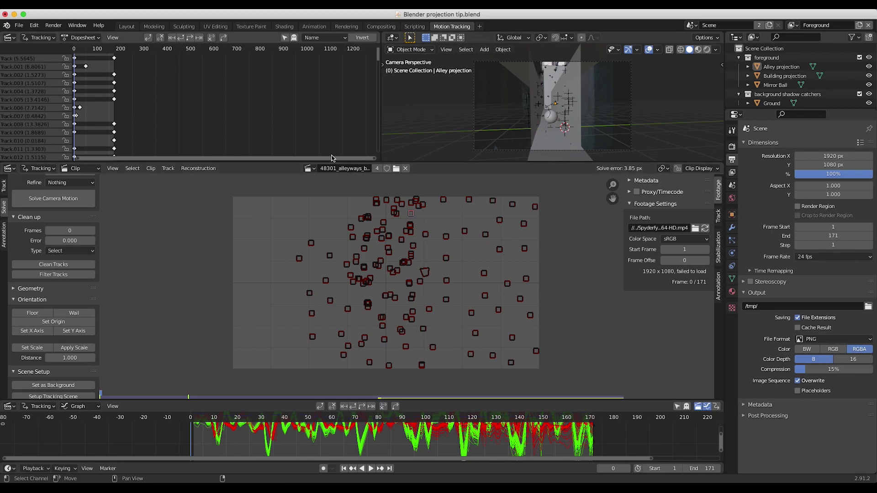
{"action": "left_click_drag", "start_coordinate": [426, 163], "coordinate": [426, 171]}
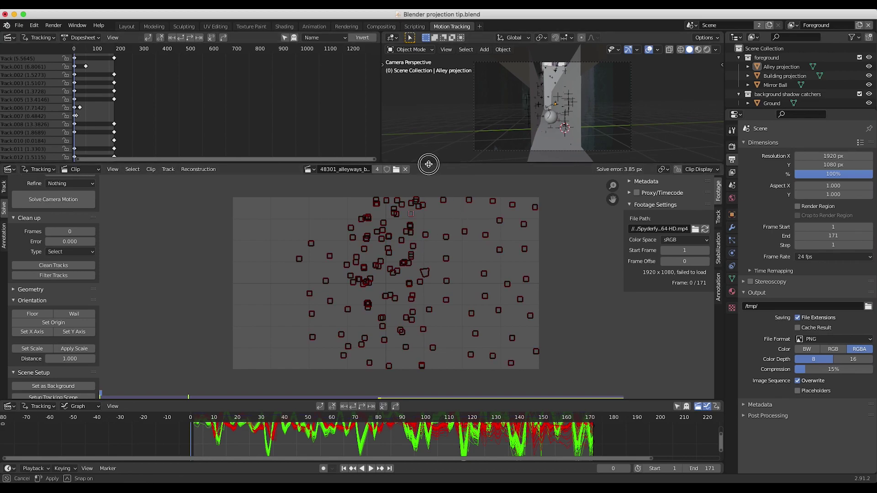
{"action": "key", "text": "space"}
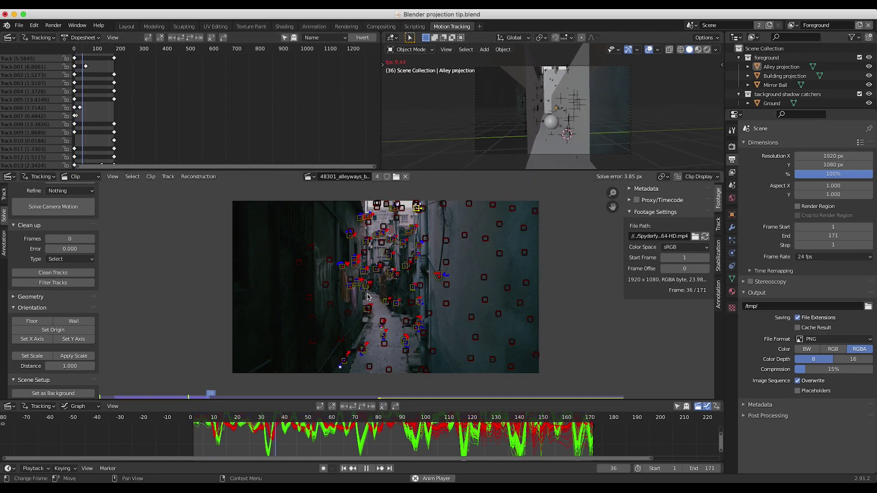
{"action": "key", "text": "space"}
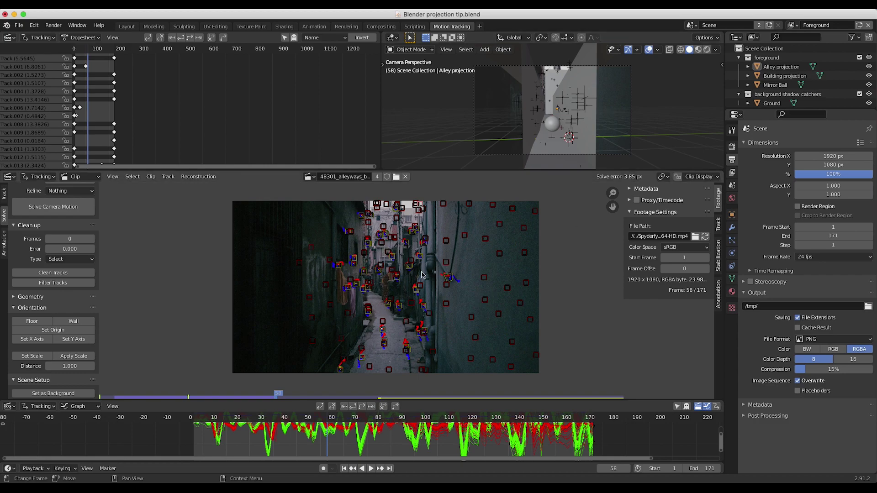
{"action": "scroll", "coordinate": [50, 365], "scroll_direction": "down", "scroll_amount": 1}
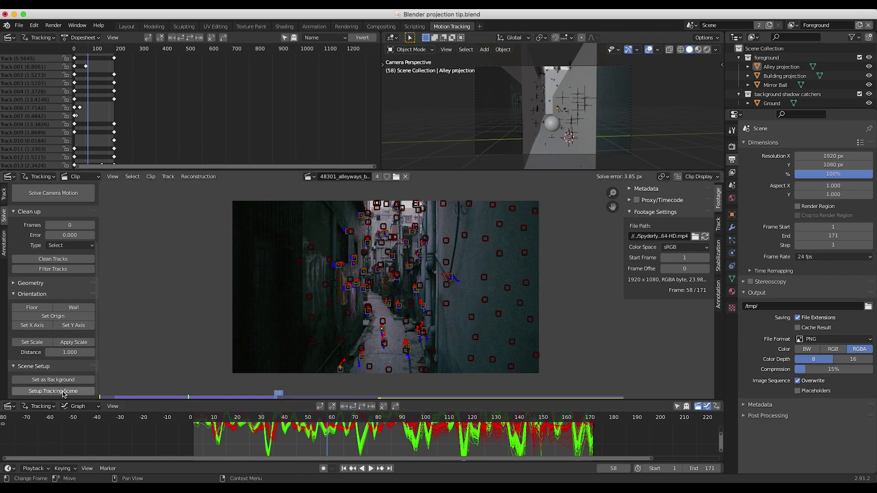
{"action": "left_click", "coordinate": [63, 392]}
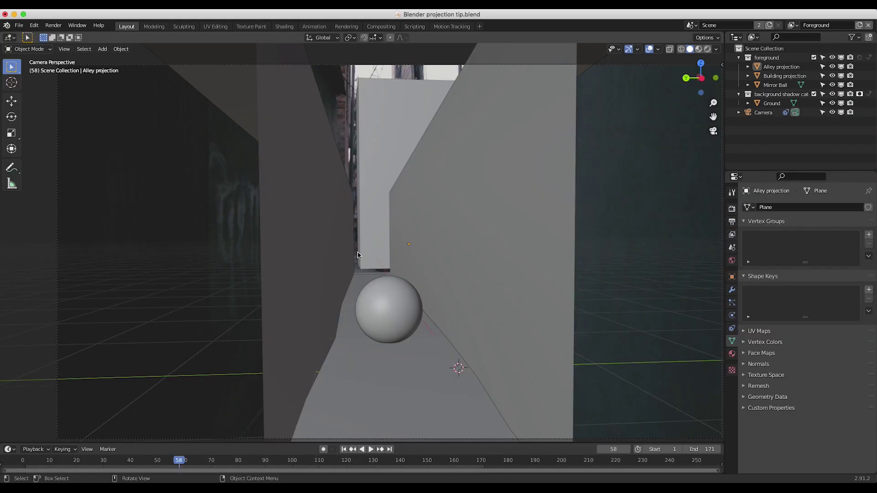
Step: Compare the Alley projection and Building projection geometry with the footage in wireframe shading, selecting each object
{"action": "left_click", "coordinate": [447, 206]}
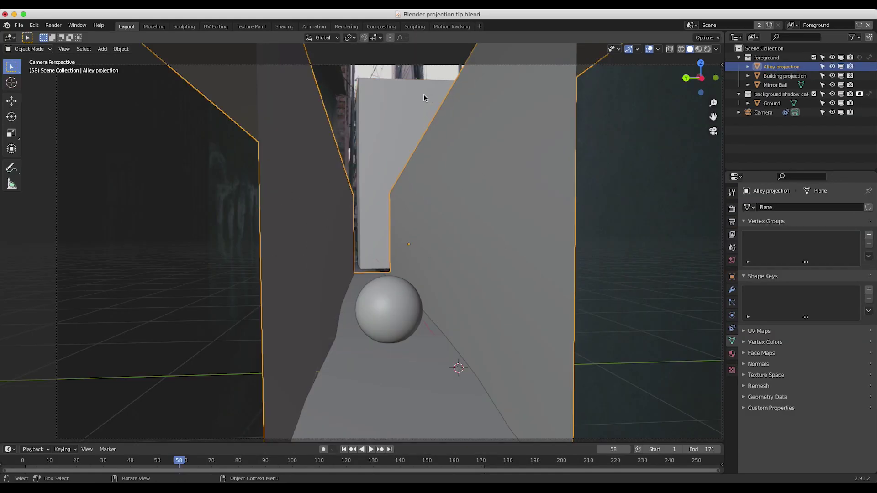
{"action": "left_click", "coordinate": [404, 100]}
{"action": "key", "text": "z"}
{"action": "left_click", "coordinate": [455, 246]}
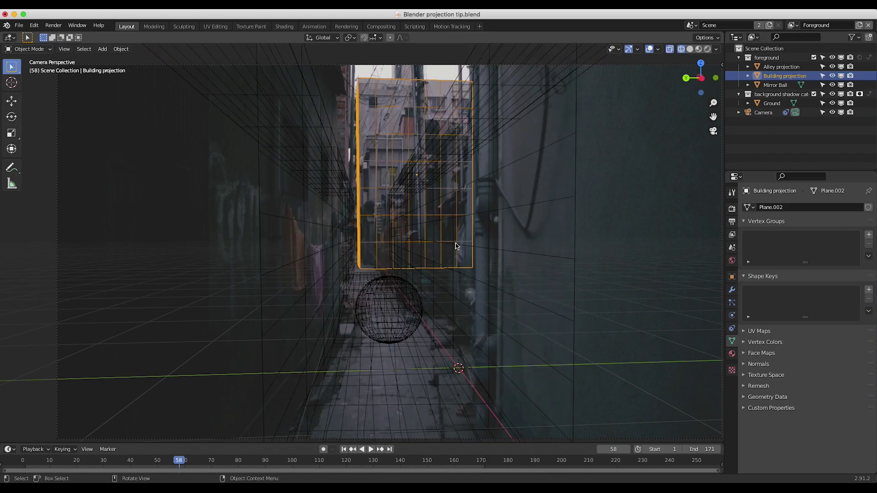
{"action": "left_click", "coordinate": [600, 242]}
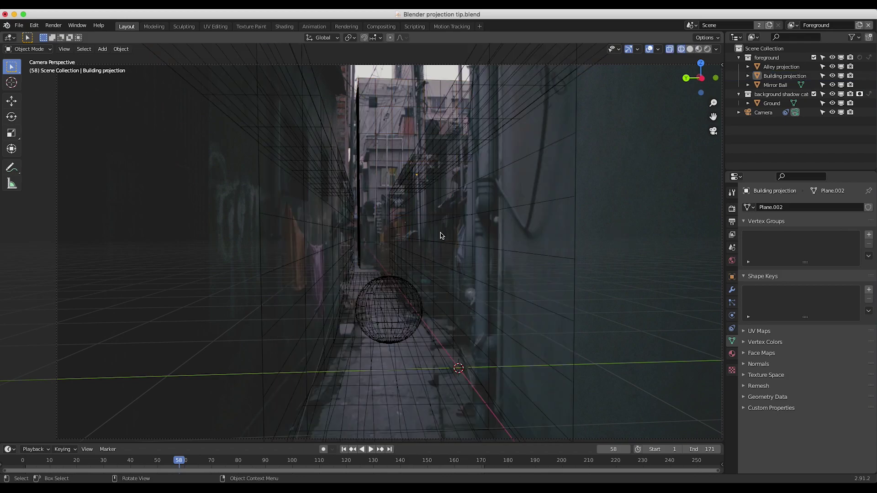
{"action": "left_click", "coordinate": [455, 211]}
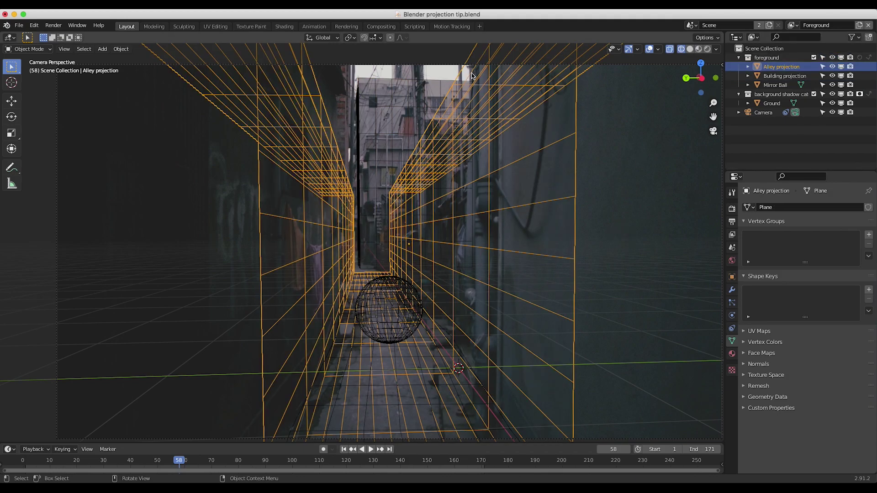
{"action": "left_click", "coordinate": [356, 112]}
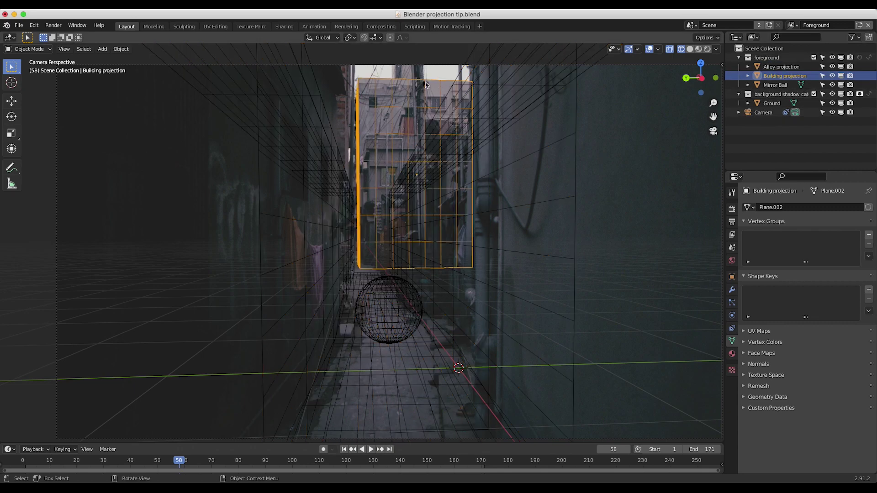
{"action": "left_click", "coordinate": [488, 258]}
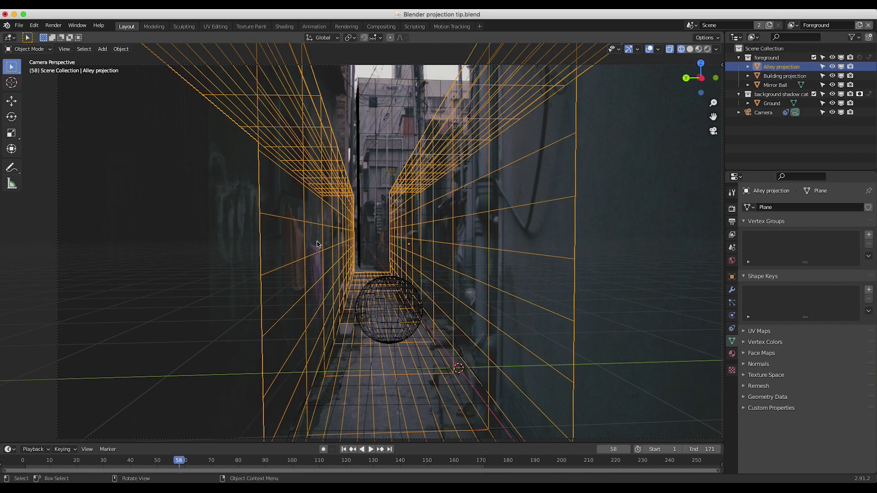
Step: Switch the viewport from wireframe through solid to rendered shading with the Alley projection selected
{"action": "key", "text": "z"}
{"action": "left_click", "coordinate": [469, 254]}
{"action": "key", "text": "z"}
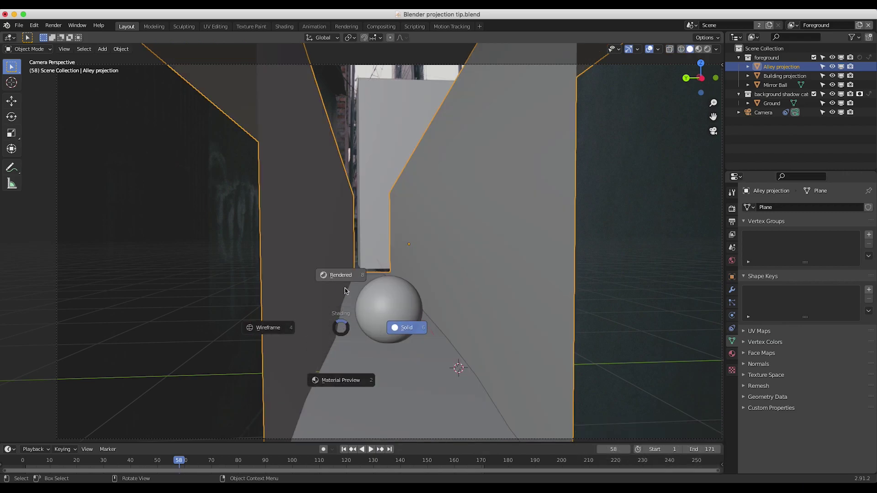
{"action": "left_click", "coordinate": [346, 276]}
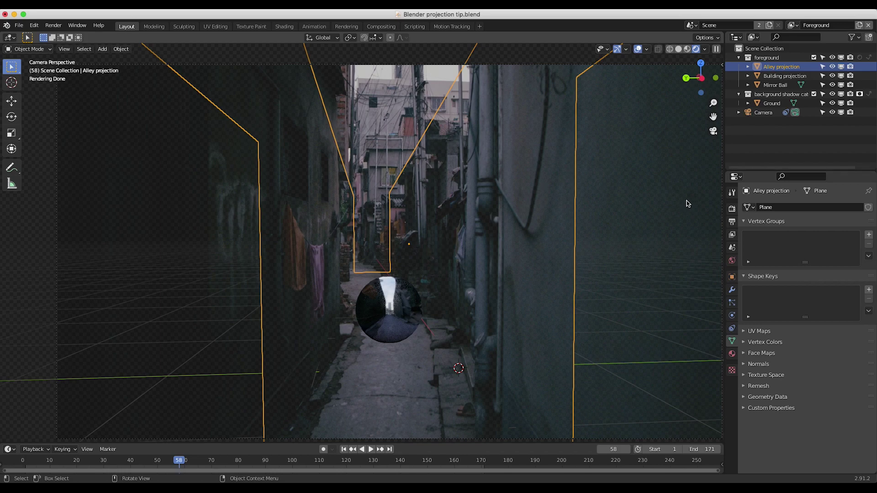
Step: Enable Camera in the ray visibility of both the Alley projection and the Building projection
{"action": "left_click", "coordinate": [732, 278]}
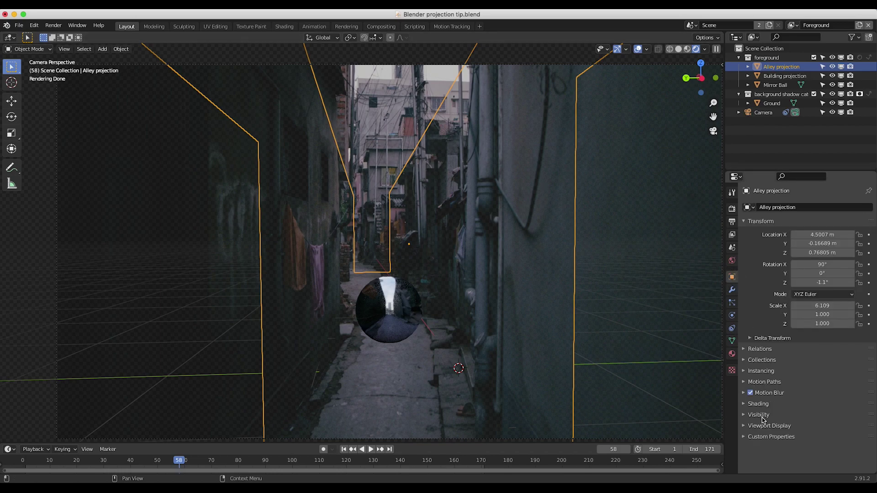
{"action": "left_click", "coordinate": [745, 414]}
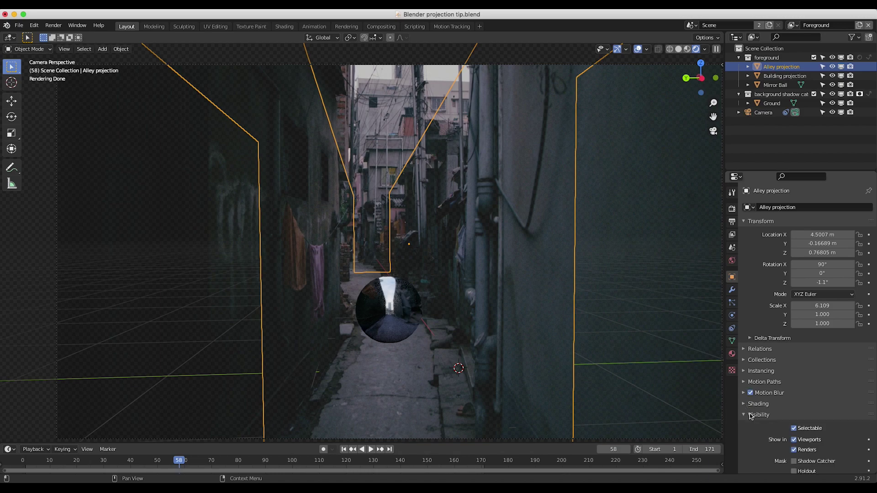
{"action": "scroll", "coordinate": [758, 416], "scroll_direction": "down", "scroll_amount": 6}
{"action": "left_click", "coordinate": [797, 383]}
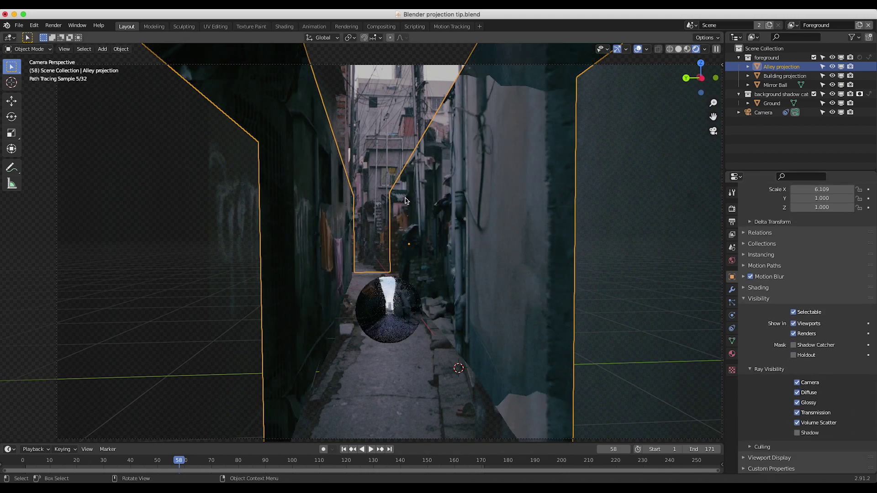
{"action": "left_click", "coordinate": [792, 76]}
{"action": "left_click", "coordinate": [797, 382]}
Step: Inspect the projected alley walls, building and mirror ball from outside the camera view
{"action": "middle_click_drag", "start_coordinate": [452, 361], "coordinate": [387, 214]}
{"action": "scroll", "coordinate": [387, 214], "scroll_direction": "up", "scroll_amount": 5}
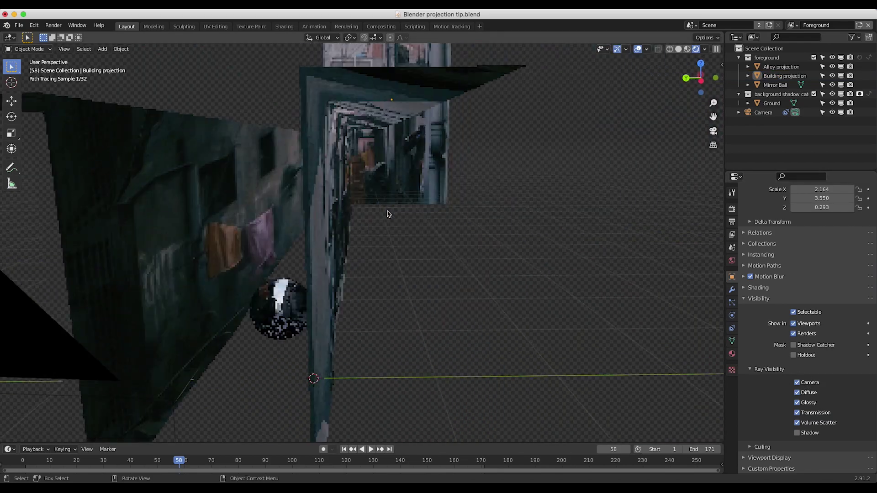
{"action": "scroll", "coordinate": [387, 214], "scroll_direction": "up", "scroll_amount": 8}
{"action": "scroll", "coordinate": [388, 213], "scroll_direction": "down", "scroll_amount": 4}
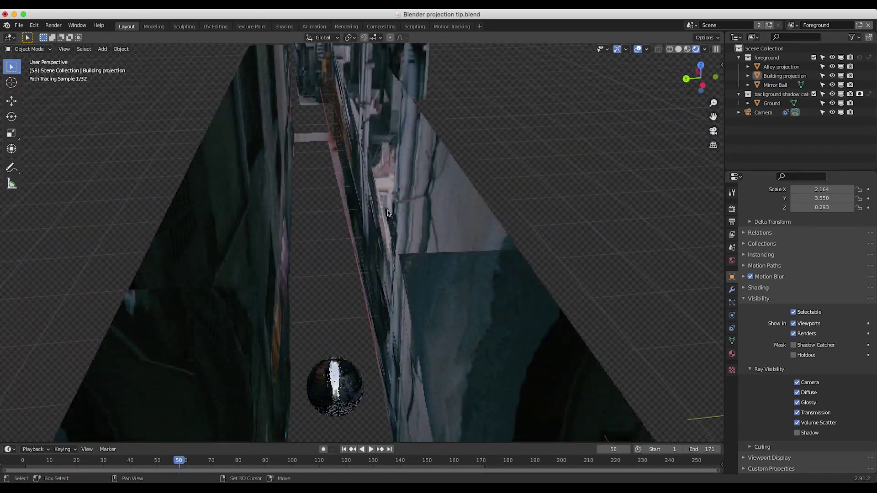
Step: Examine the projected building, alley walls and mirror ball from several angles, including the Building projection's material settings
{"action": "scroll", "coordinate": [387, 214], "scroll_direction": "up", "scroll_amount": 8, "text": "shift"}
{"action": "scroll", "coordinate": [390, 213], "scroll_direction": "right", "scroll_amount": 8}
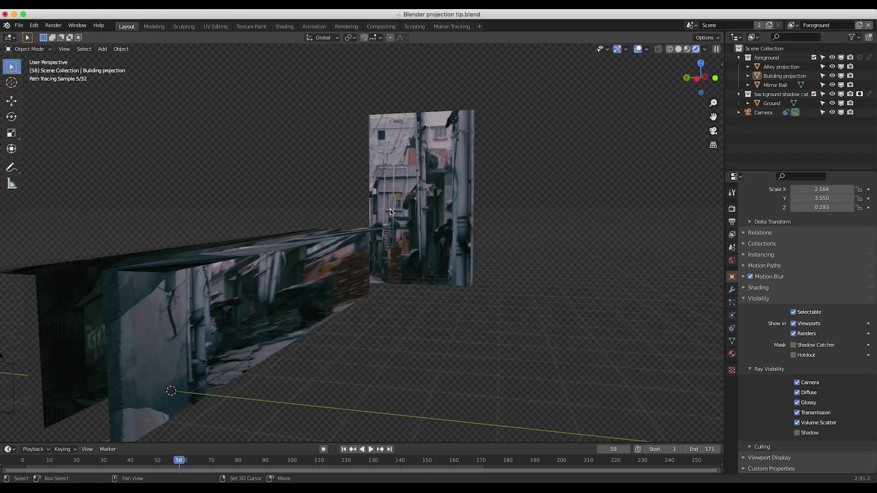
{"action": "scroll", "coordinate": [390, 212], "scroll_direction": "right", "scroll_amount": 4, "text": "shift"}
{"action": "scroll", "coordinate": [390, 212], "scroll_direction": "left", "scroll_amount": 10}
{"action": "scroll", "coordinate": [390, 212], "scroll_direction": "down", "scroll_amount": 4, "text": "shift"}
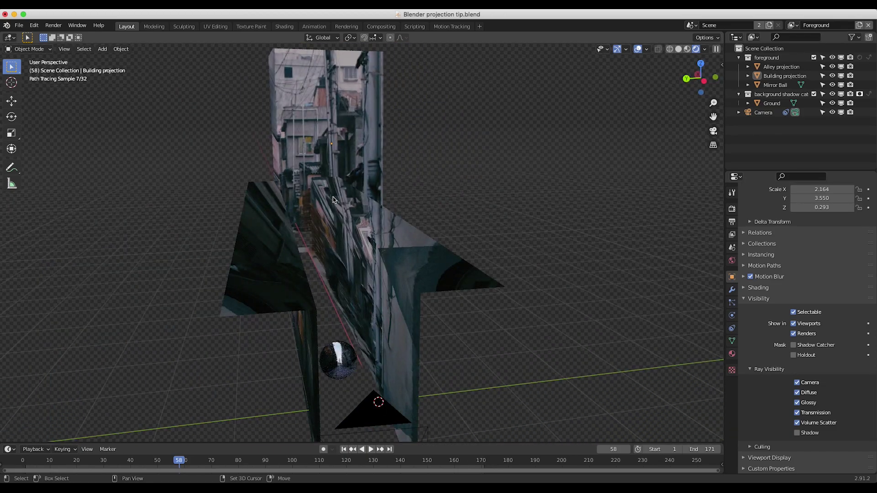
{"action": "scroll", "coordinate": [335, 200], "scroll_direction": "right", "scroll_amount": 5}
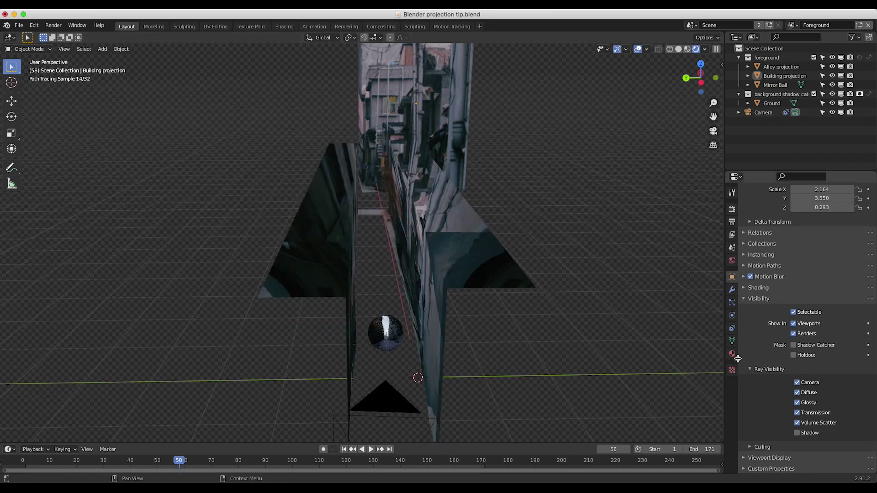
{"action": "left_click", "coordinate": [734, 354]}
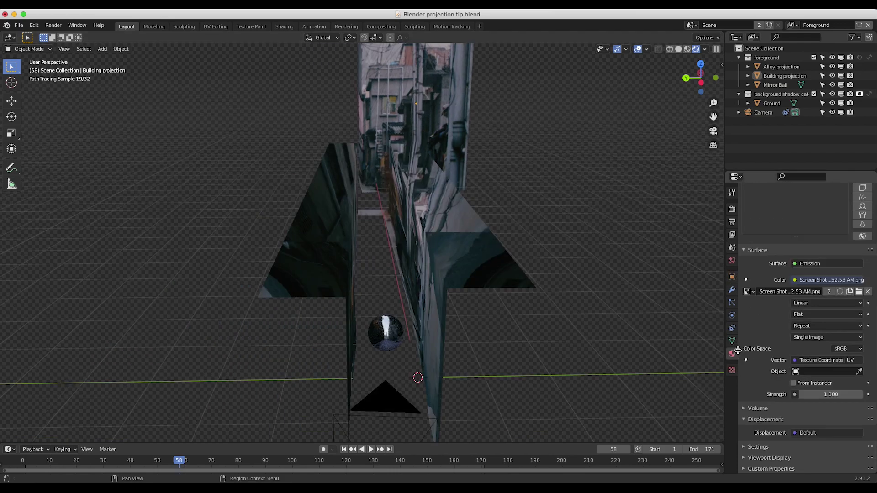
{"action": "scroll", "coordinate": [350, 152], "scroll_direction": "right", "scroll_amount": 5}
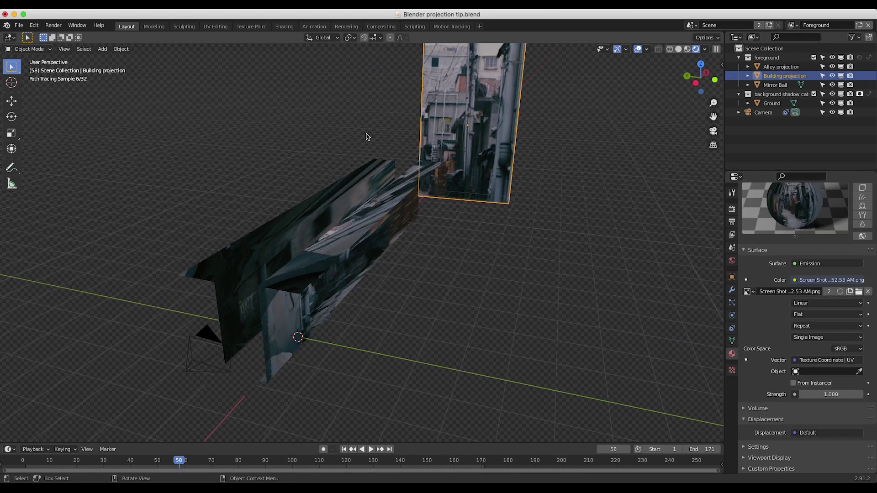
Step: Return to the camera view and play back the tracked shot with the alley geometry in solid shading
{"action": "left_click", "coordinate": [63, 48]}
{"action": "mouse_move", "coordinate": [98, 153]}
{"action": "left_click", "coordinate": [190, 154]}
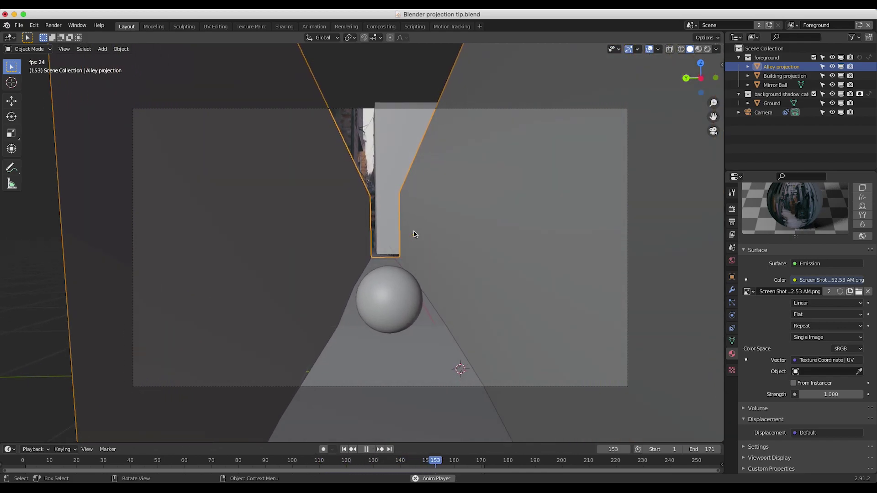
{"action": "key", "text": "space"}
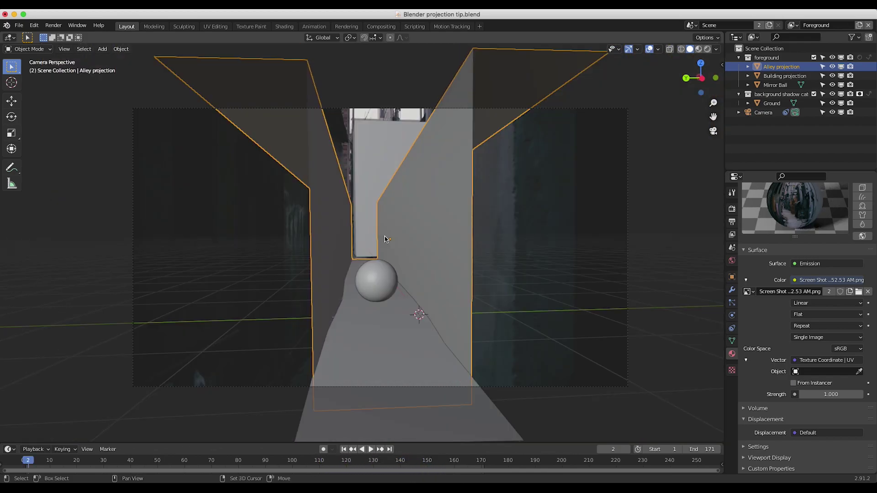
{"action": "middle_click_drag", "start_coordinate": [393, 225], "coordinate": [384, 237], "text": "shift"}
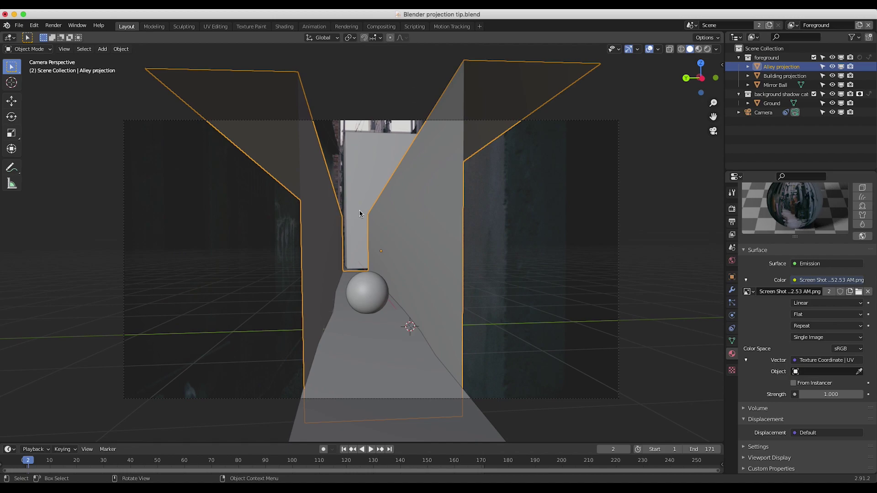
Step: Delete the Alley projection and Building projection objects from the scene
{"action": "left_click", "coordinate": [428, 234]}
{"action": "left_click", "coordinate": [428, 234]}
{"action": "key", "text": "x"}
{"action": "left_click", "coordinate": [425, 273]}
{"action": "left_click", "coordinate": [368, 222]}
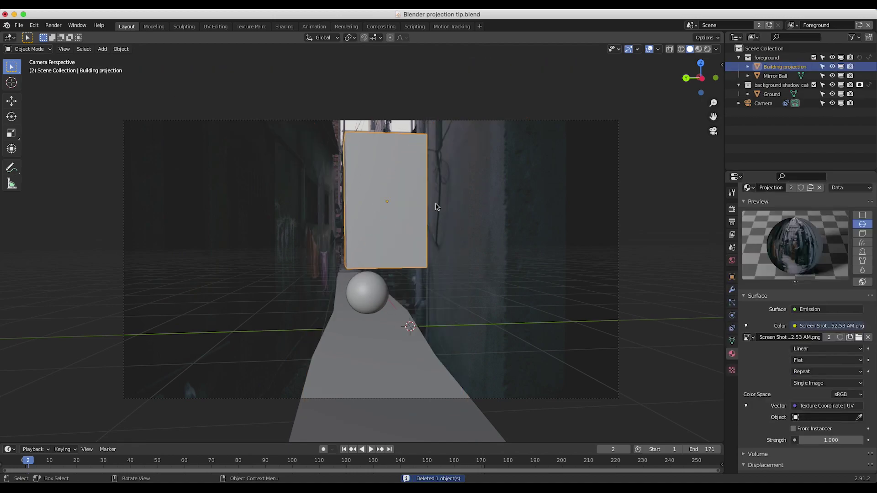
{"action": "key", "text": "x"}
{"action": "left_click", "coordinate": [371, 190]}
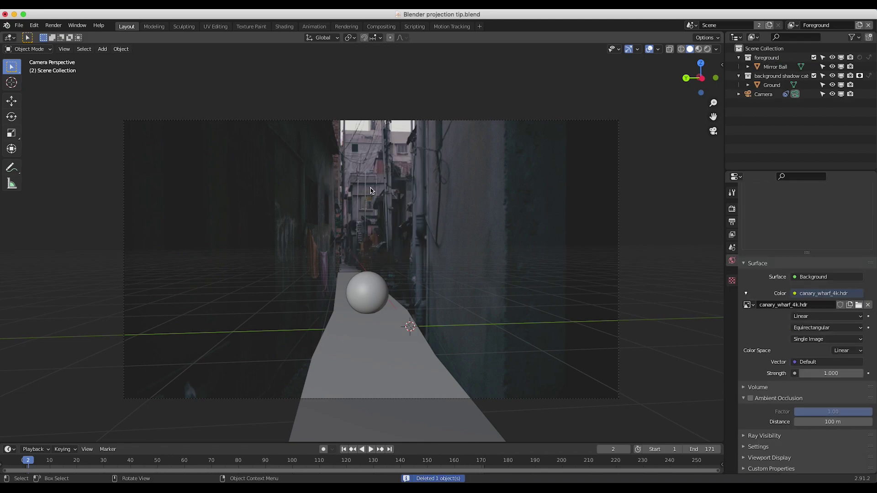
Step: Examine the Ground object and its background shadow catchers collection against the footage in camera view
{"action": "left_click", "coordinate": [376, 361]}
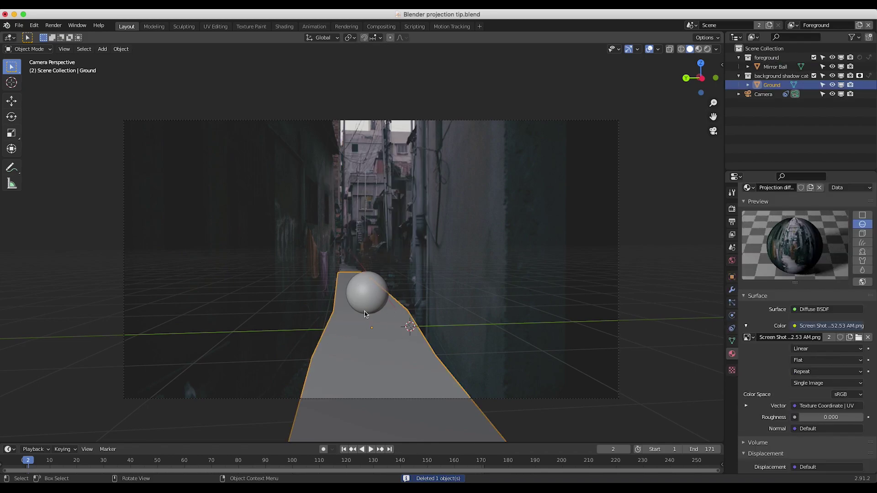
{"action": "left_click", "coordinate": [780, 76]}
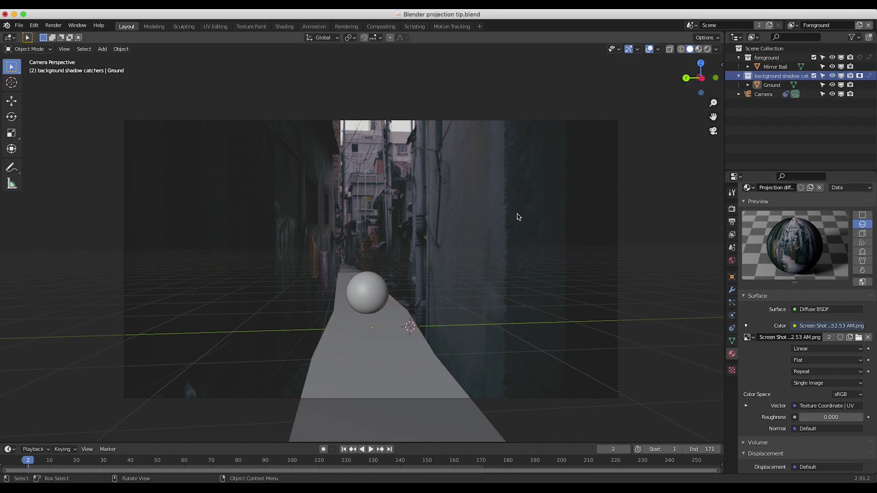
{"action": "left_click", "coordinate": [773, 85]}
{"action": "middle_click_drag", "start_coordinate": [281, 290], "coordinate": [310, 279], "text": "shift"}
{"action": "scroll", "coordinate": [309, 280], "scroll_direction": "up", "scroll_amount": 1}
{"action": "scroll", "coordinate": [309, 279], "scroll_direction": "right", "scroll_amount": 2, "text": "shift"}
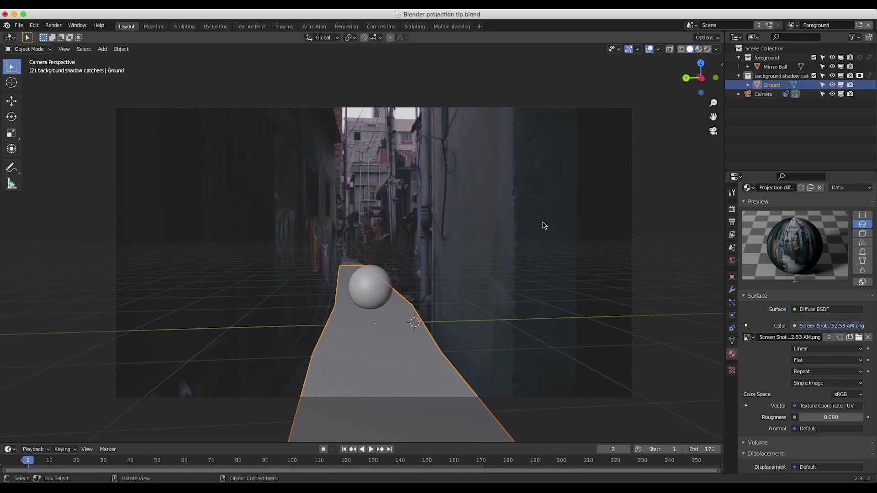
{"action": "left_click", "coordinate": [327, 263]}
{"action": "scroll", "coordinate": [376, 233], "scroll_direction": "up", "scroll_amount": 2, "text": "shift"}
{"action": "scroll", "coordinate": [377, 233], "scroll_direction": "down", "scroll_amount": 2, "text": "shift"}
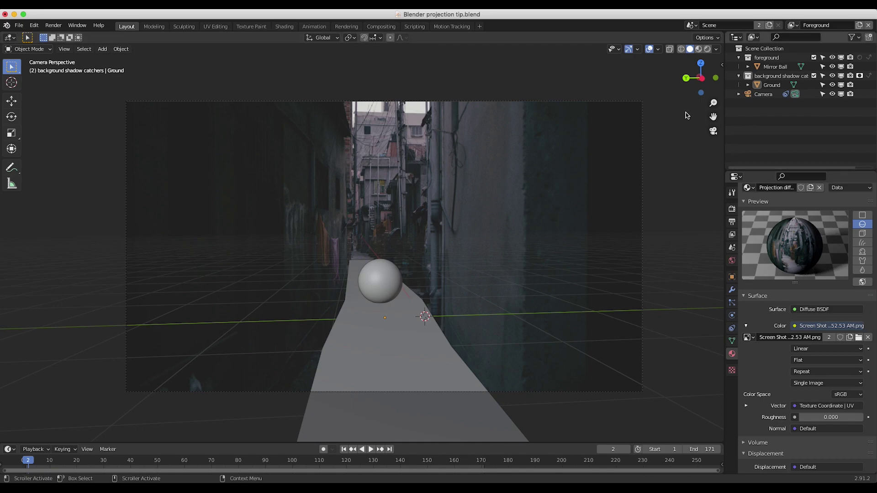
Step: Select the camera and enable the Motion Tracking overlay in the viewport
{"action": "left_click", "coordinate": [504, 101]}
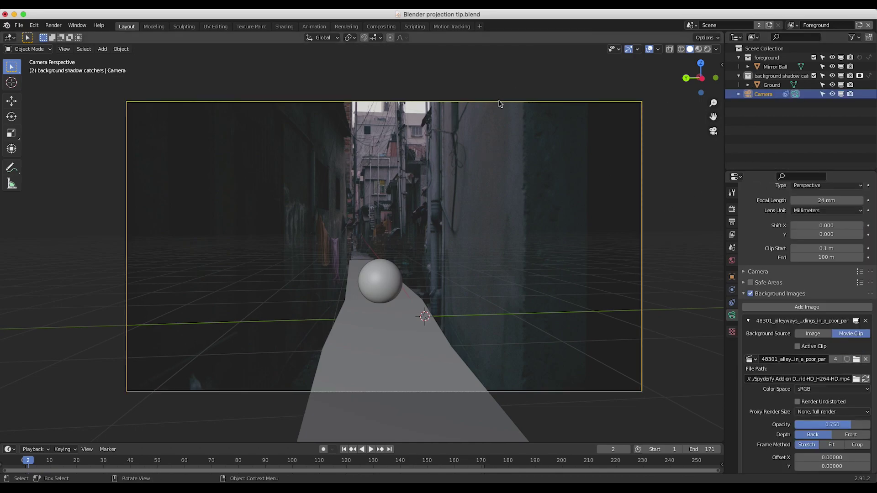
{"action": "left_click", "coordinate": [658, 49]}
{"action": "left_click", "coordinate": [602, 231]}
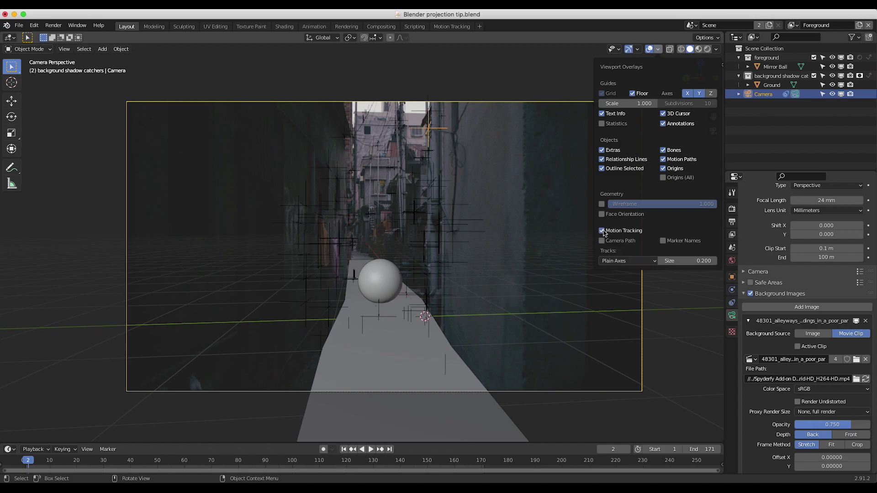
{"action": "left_click", "coordinate": [525, 199]}
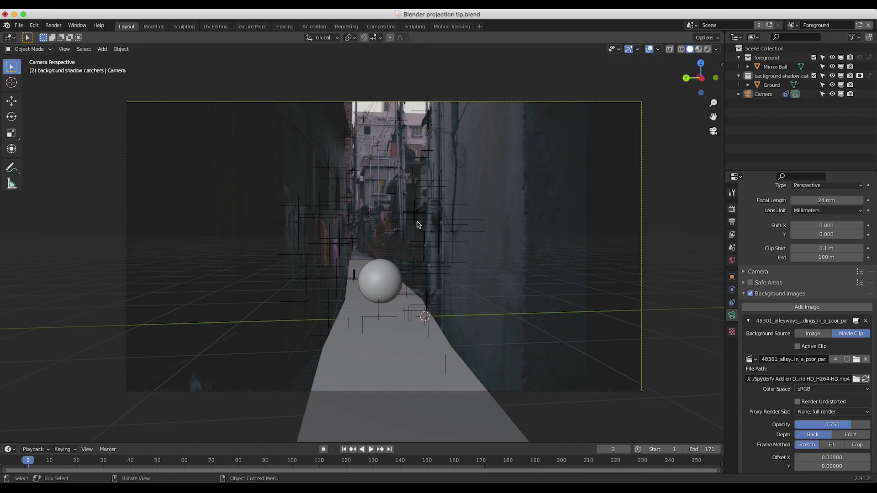
Step: Add a 2 m mesh plane at the world origin among the tracking points
{"action": "scroll", "coordinate": [502, 248], "scroll_direction": "left", "scroll_amount": 5}
{"action": "scroll", "coordinate": [503, 248], "scroll_direction": "down", "scroll_amount": 5}
{"action": "scroll", "coordinate": [502, 248], "scroll_direction": "left", "scroll_amount": 5}
{"action": "middle_click_drag", "start_coordinate": [501, 248], "coordinate": [341, 268]}
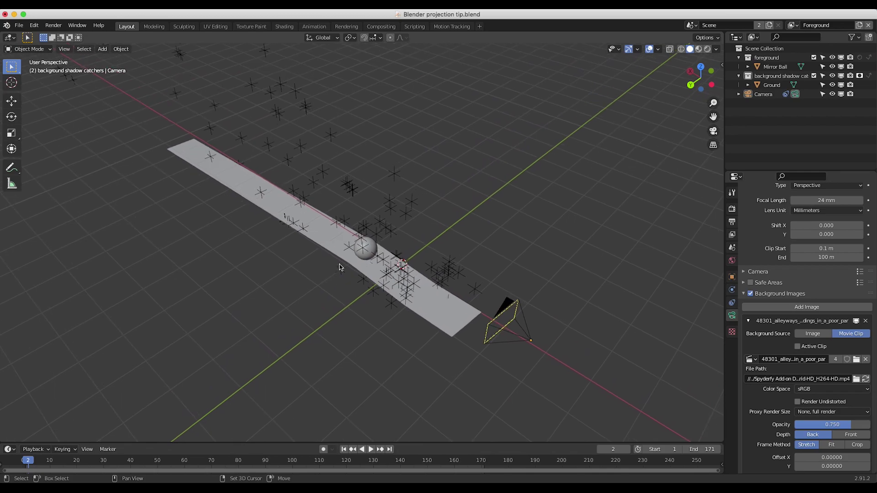
{"action": "key", "text": "shift+a"}
{"action": "mouse_move", "coordinate": [274, 222]}
{"action": "left_click", "coordinate": [334, 226]}
Step: Rotate the new plane 90° about the X axis to stand it upright as an alley wall
{"action": "middle_click_drag", "start_coordinate": [329, 280], "coordinate": [340, 311]}
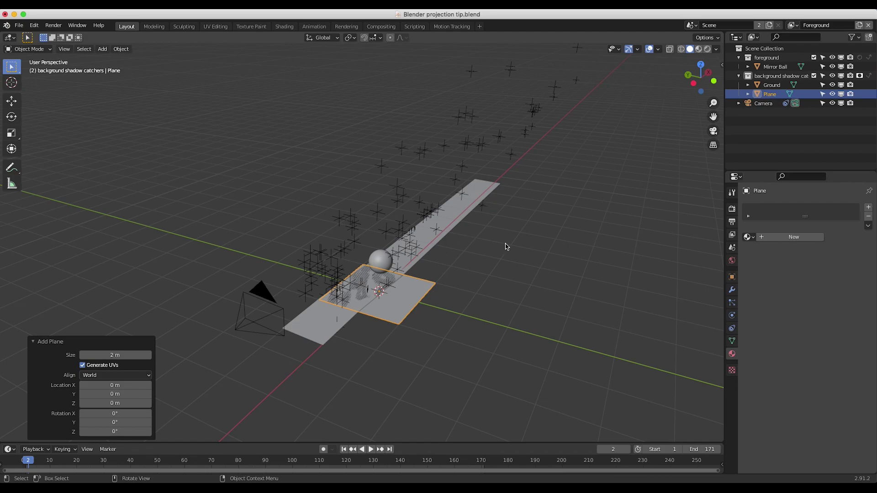
{"action": "key", "text": "r"}
{"action": "key", "text": "x"}
{"action": "type", "text": "90"}
{"action": "key", "text": "Return"}
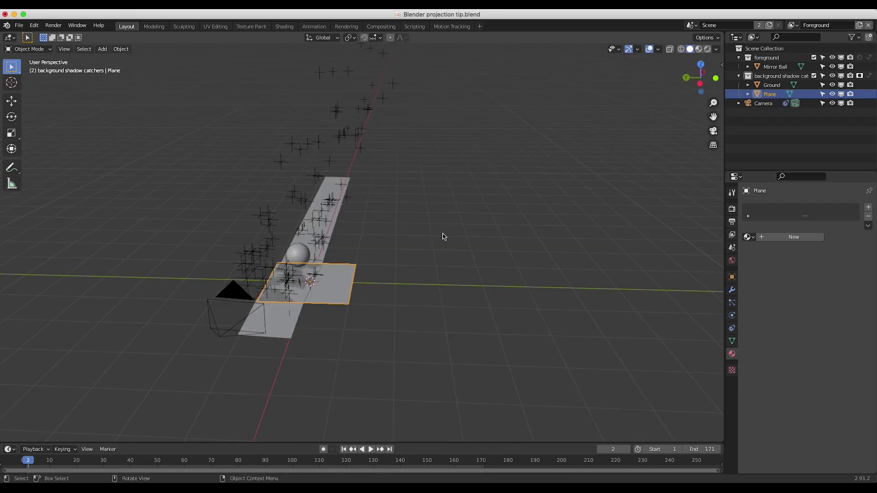
{"action": "type", "text": "rx"}
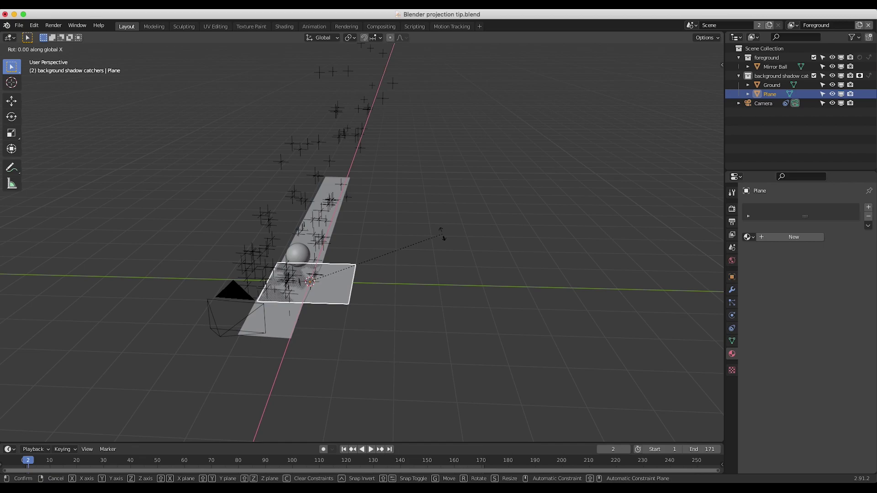
{"action": "type", "text": "90"}
{"action": "key", "text": "Return"}
Step: In camera view, raise the upright plane about 0.98 m along Z to rest on the ground
{"action": "left_click", "coordinate": [64, 49]}
{"action": "mouse_move", "coordinate": [93, 153]}
{"action": "left_click", "coordinate": [215, 154]}
{"action": "key", "text": "KP_0"}
{"action": "key", "text": "g"}
{"action": "key", "text": "z"}
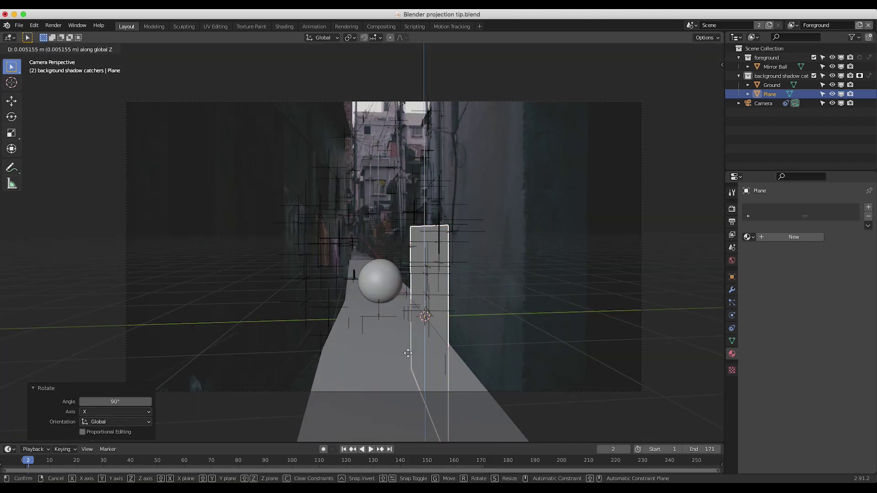
{"action": "left_click", "coordinate": [459, 265]}
Step: Scale the wall plane along X by about 3.18 and move it about 0.12 m along Y
{"action": "key", "text": "s"}
{"action": "key", "text": "x"}
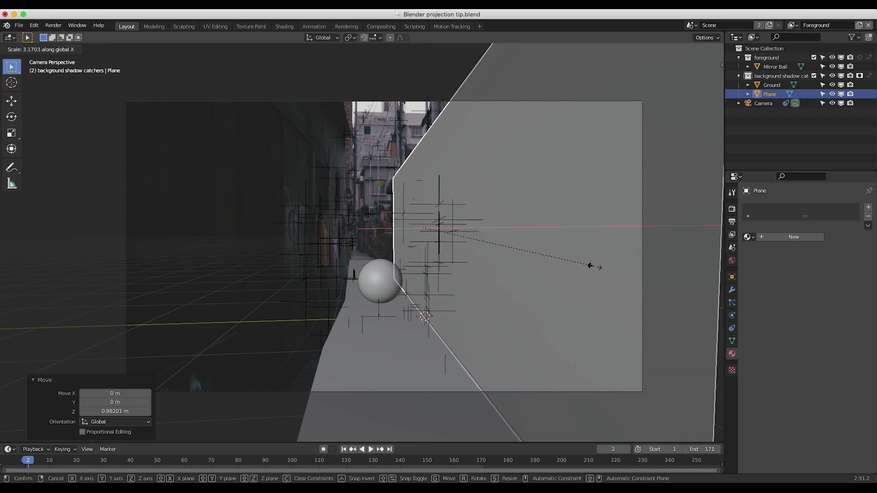
{"action": "left_click", "coordinate": [595, 267]}
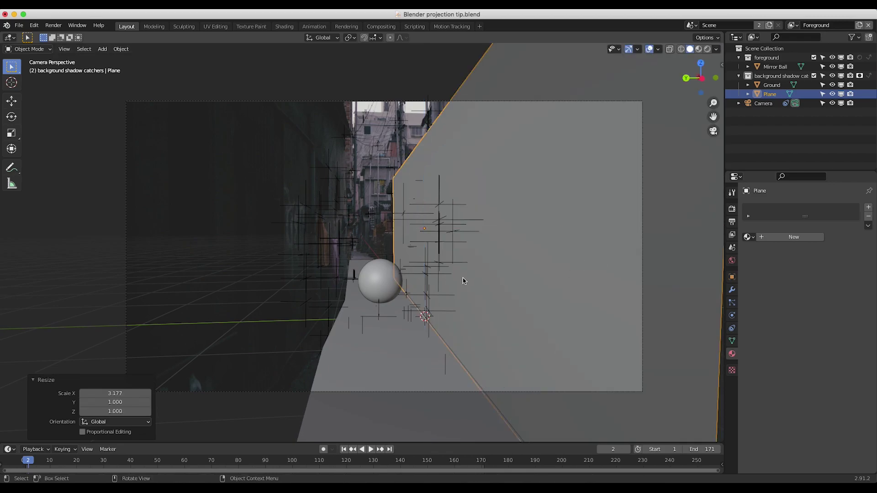
{"action": "key", "text": "g"}
{"action": "key", "text": "y"}
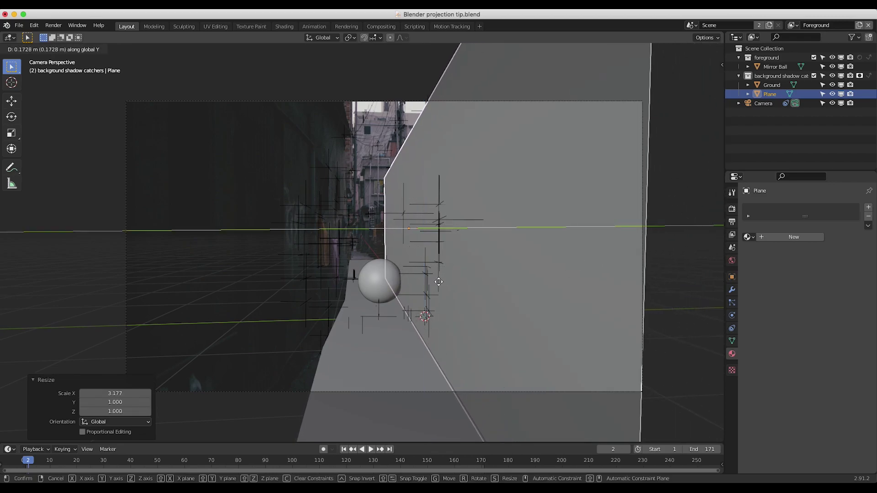
{"action": "left_click", "coordinate": [447, 280]}
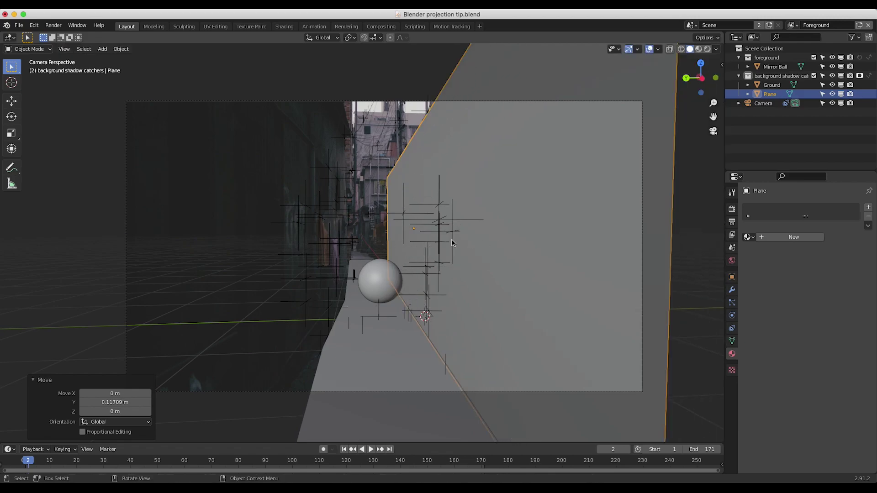
Step: Scale the wall plane along X by about 1.54 and move it about -0.11 m along Y
{"action": "key", "text": "s"}
{"action": "key", "text": "x"}
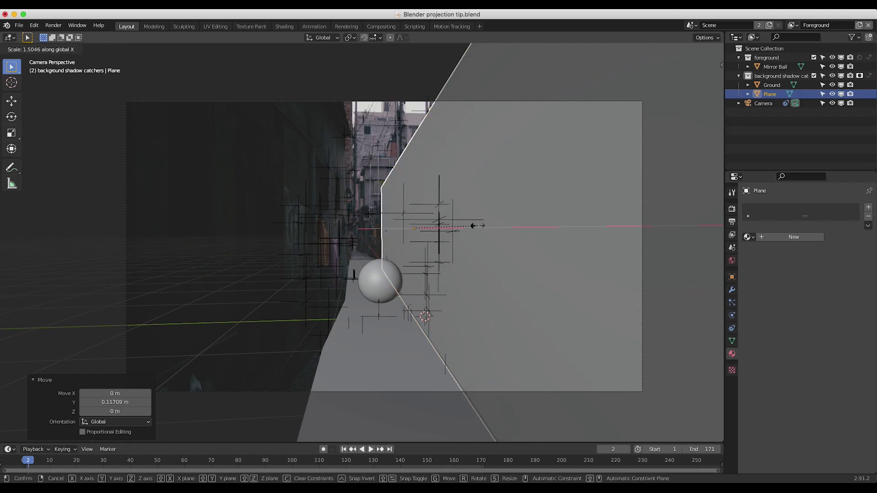
{"action": "left_click", "coordinate": [478, 228]}
{"action": "scroll", "coordinate": [342, 204], "scroll_direction": "left", "scroll_amount": 10}
{"action": "scroll", "coordinate": [341, 204], "scroll_direction": "right", "scroll_amount": 10}
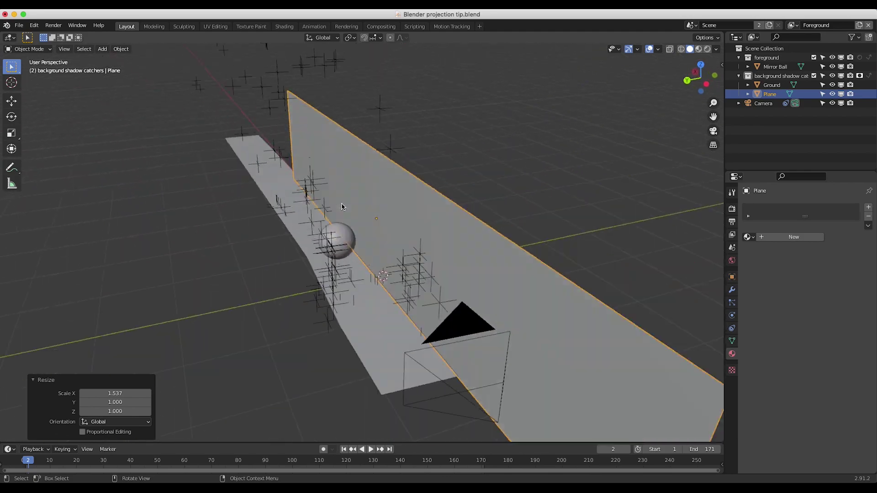
{"action": "key", "text": "g"}
{"action": "key", "text": "y"}
{"action": "left_click", "coordinate": [402, 191]}
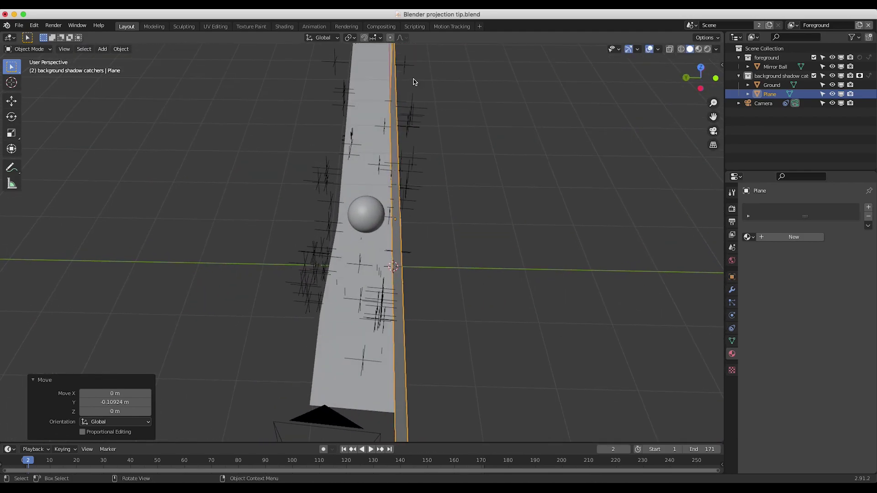
Step: Rotate the wall plane about -4.37° around Z to follow the line of tracking points
{"action": "key", "text": "r"}
{"action": "key", "text": "z"}
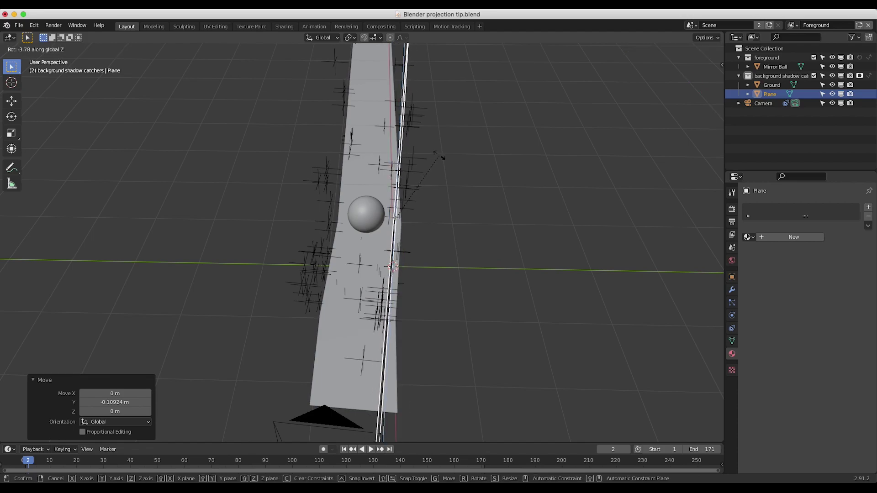
{"action": "left_click", "coordinate": [436, 158]}
Step: In camera view, move the wall plane forward along X and rotate it about 0.37° around Z to match the footage
{"action": "left_click", "coordinate": [63, 48]}
{"action": "mouse_move", "coordinate": [137, 155]}
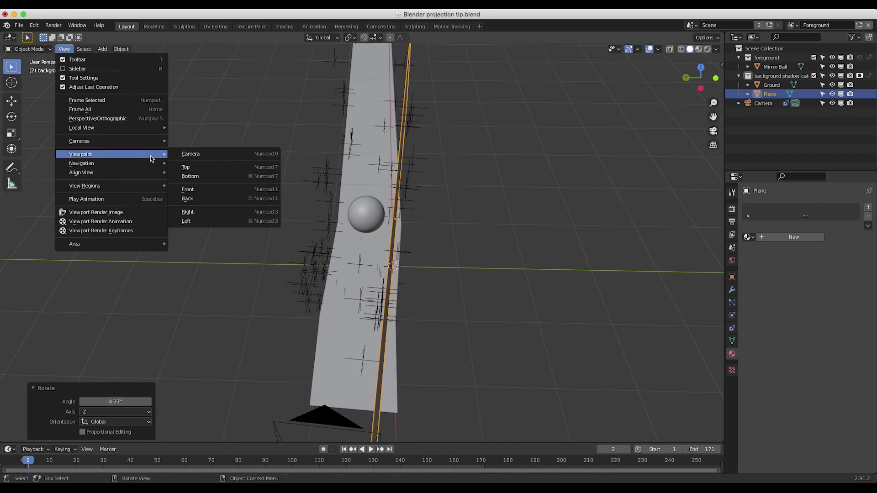
{"action": "left_click", "coordinate": [215, 155]}
{"action": "key", "text": "KP_0"}
{"action": "key", "text": "KP_0"}
{"action": "scroll", "coordinate": [454, 156], "scroll_direction": "up", "scroll_amount": 3}
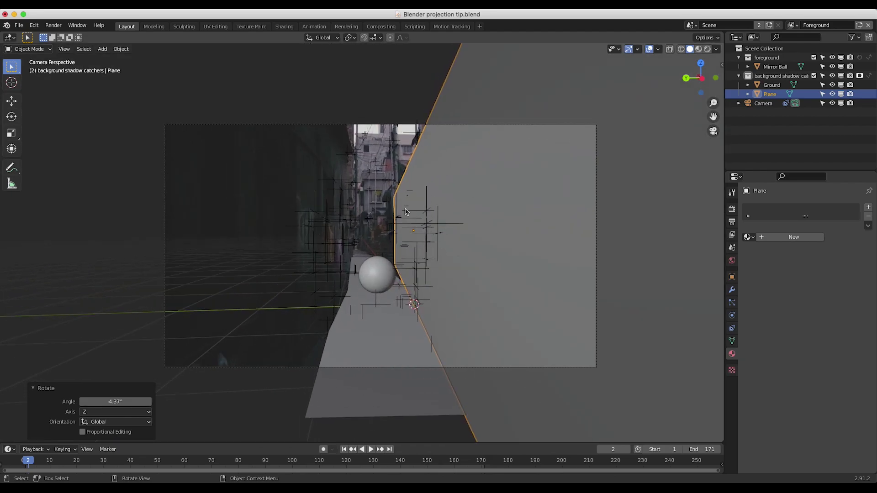
{"action": "key", "text": "g"}
{"action": "key", "text": "x"}
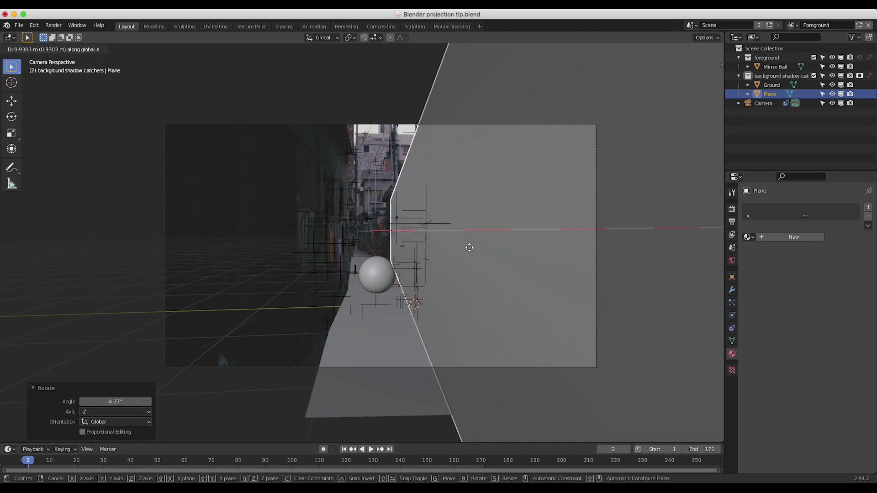
{"action": "left_click", "coordinate": [471, 243]}
{"action": "key", "text": "r"}
{"action": "left_click", "coordinate": [473, 225]}
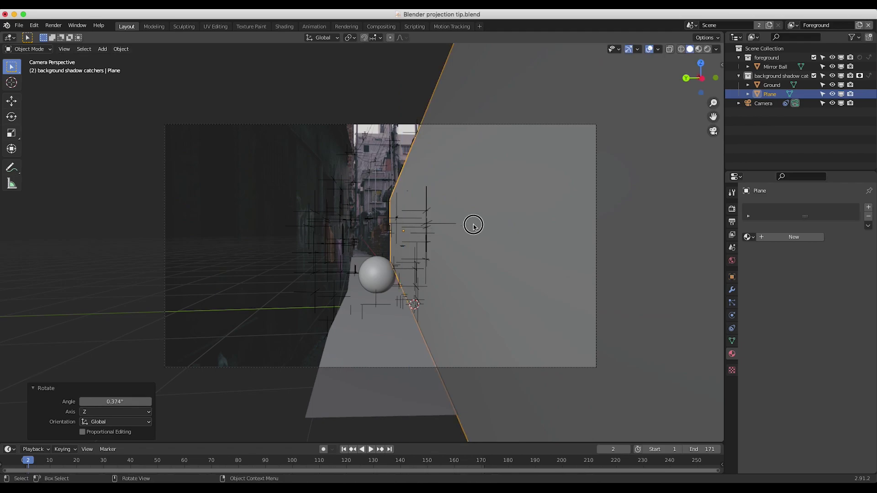
{"action": "scroll", "coordinate": [147, 173], "scroll_direction": "down", "scroll_amount": 4}
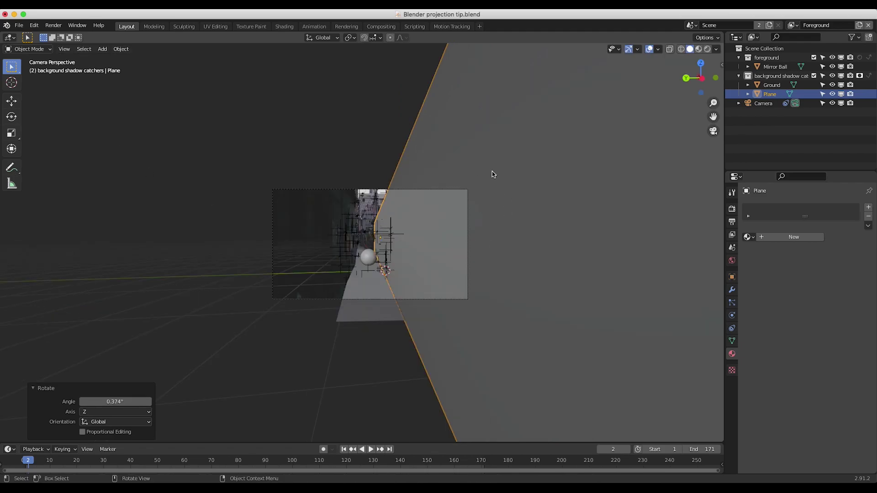
Step: In Edit Mode, extrude the wall plane's bottom edge about -0.16 m along Z
{"action": "left_click", "coordinate": [29, 49]}
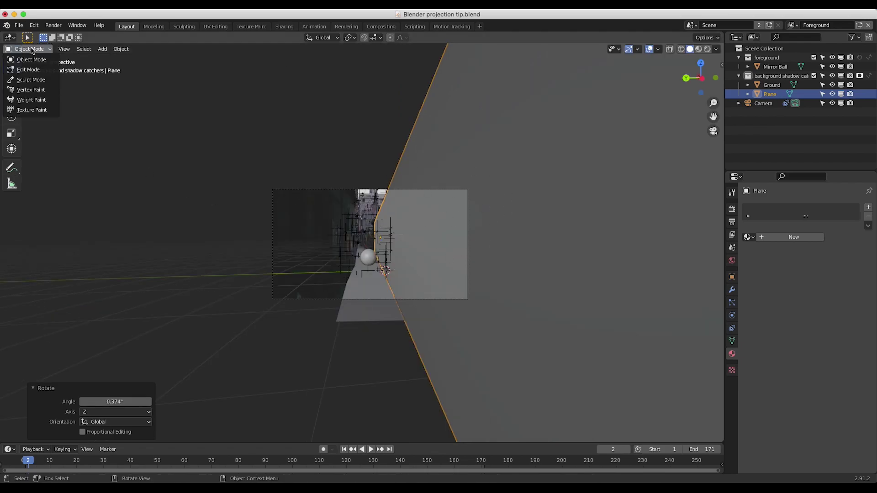
{"action": "left_click", "coordinate": [25, 70]}
{"action": "middle_click_drag", "start_coordinate": [422, 244], "coordinate": [539, 269]}
{"action": "left_click_drag", "start_coordinate": [539, 264], "coordinate": [157, 314]}
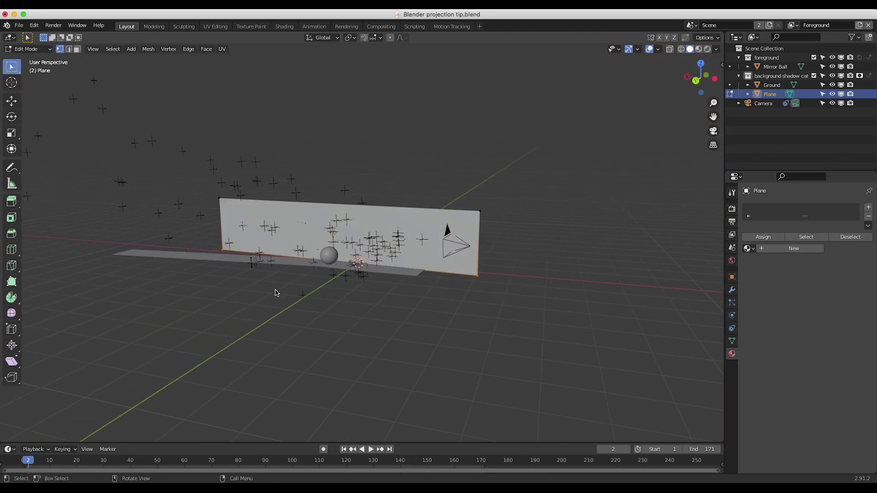
{"action": "middle_click_drag", "start_coordinate": [275, 290], "coordinate": [358, 233]}
{"action": "key", "text": "e"}
{"action": "key", "text": "z"}
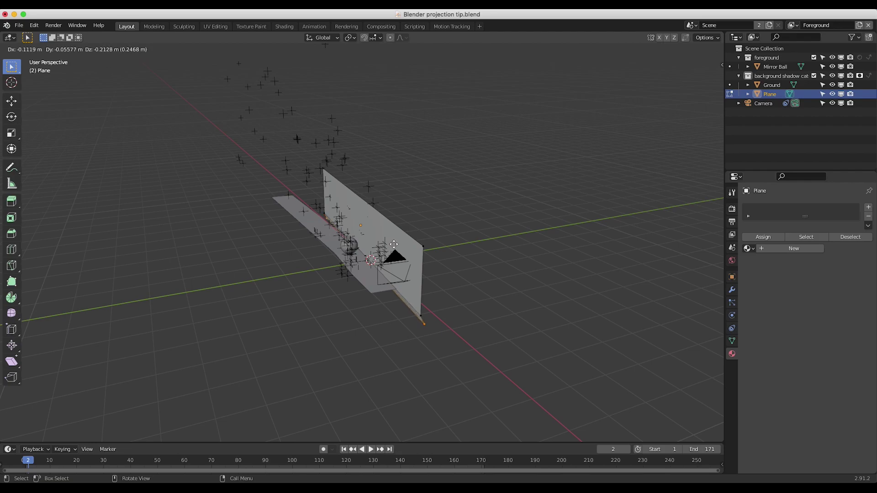
{"action": "left_click", "coordinate": [392, 257]}
Step: Extrude the wall's lowest edge about 1.69 m along Y to form the alley floor
{"action": "key", "text": "g"}
{"action": "key", "text": "x"}
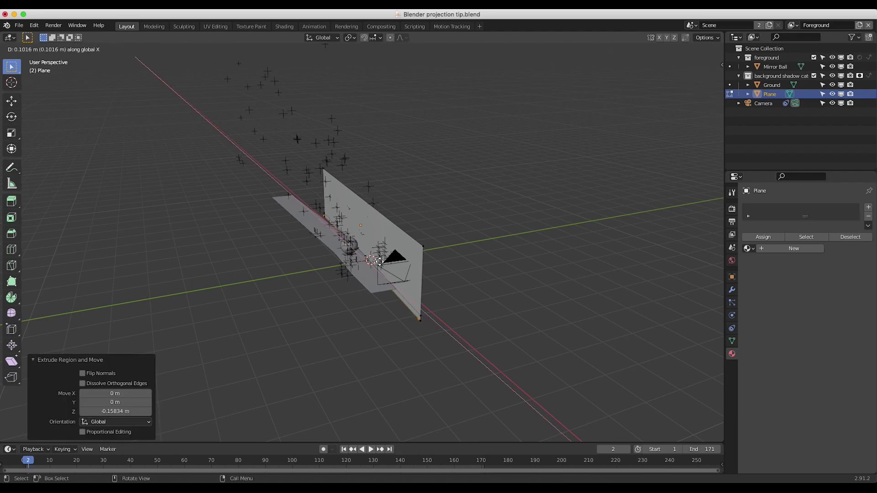
{"action": "key", "text": "y"}
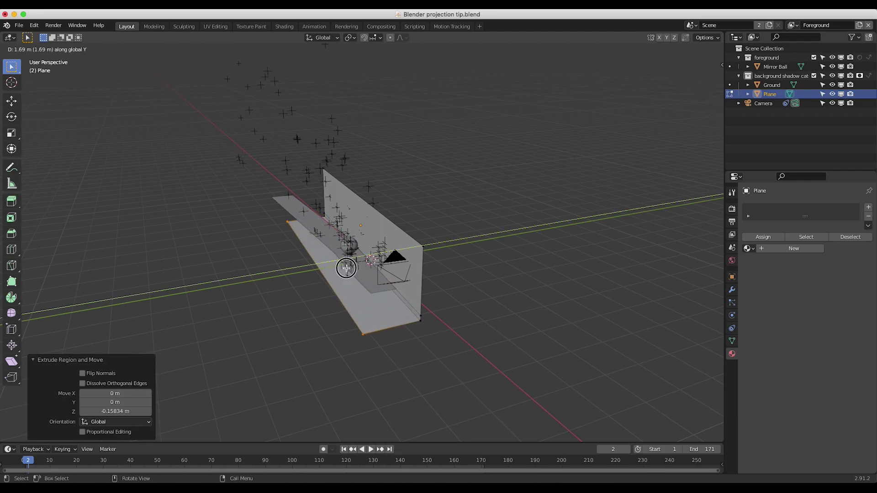
{"action": "left_click", "coordinate": [345, 270]}
Step: Extrude the floor's outer edge up about 2.16 m along Z to form the opposite alley wall
{"action": "scroll", "coordinate": [345, 271], "scroll_direction": "up", "scroll_amount": 5}
{"action": "middle_click_drag", "start_coordinate": [345, 270], "coordinate": [342, 287]}
{"action": "key", "text": "g"}
{"action": "key", "text": "z"}
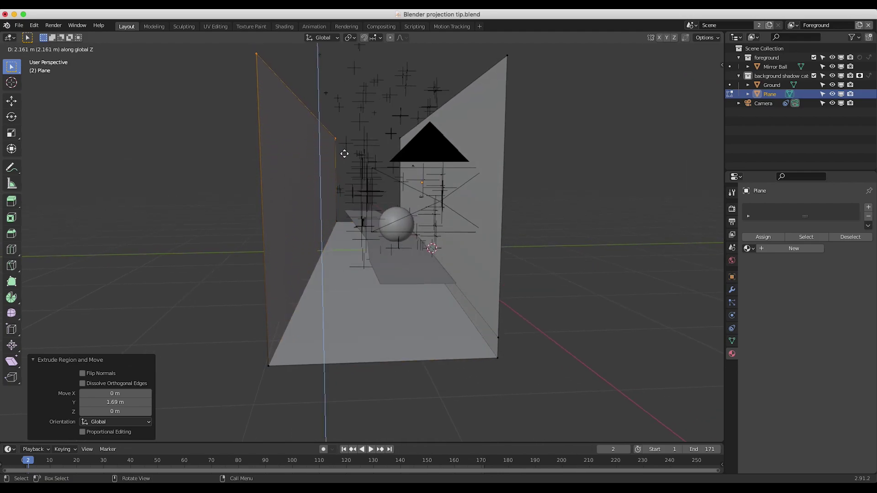
{"action": "left_click", "coordinate": [344, 153]}
Step: Select the opposite wall's vertices and move them about -0.35 m along Y to narrow the alley
{"action": "left_click_drag", "start_coordinate": [346, 129], "coordinate": [215, 456]}
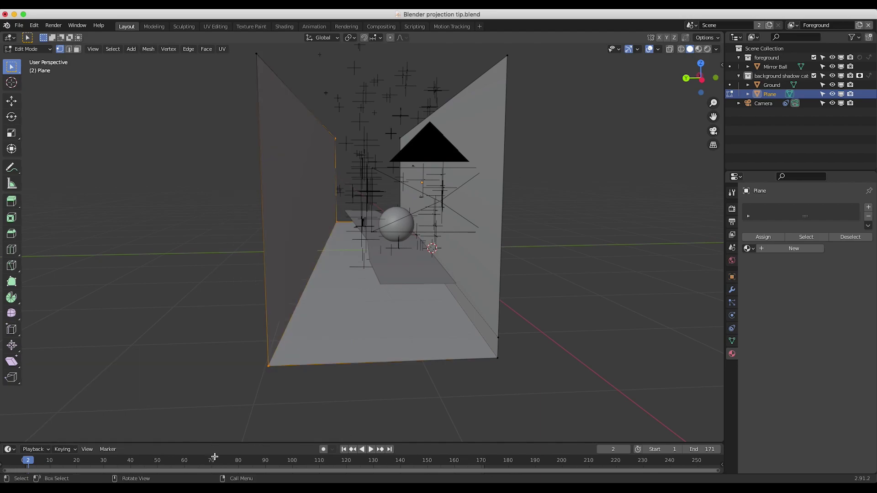
{"action": "middle_click_drag", "start_coordinate": [311, 190], "coordinate": [317, 140]}
{"action": "left_click_drag", "start_coordinate": [285, 64], "coordinate": [125, 221]}
{"action": "key", "text": "g"}
{"action": "key", "text": "y"}
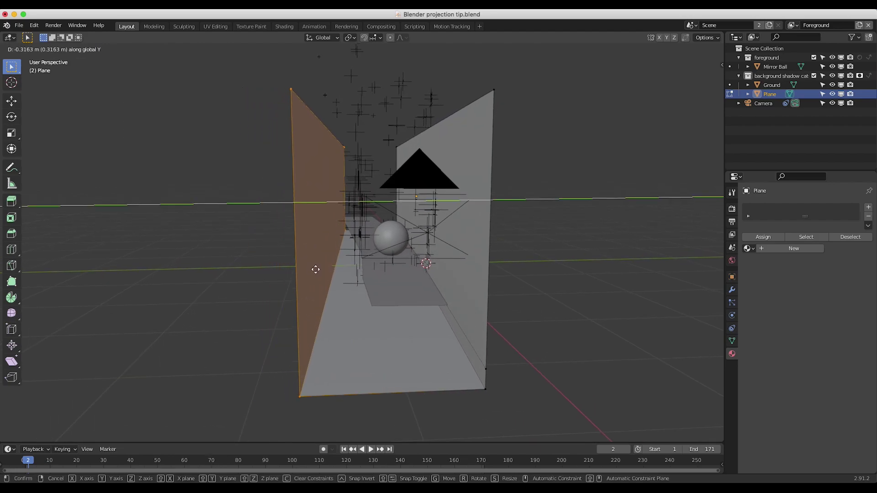
{"action": "left_click", "coordinate": [317, 269]}
Step: In camera view with see-through display, rotate the opposite wall around Z to line up with the footage
{"action": "left_click", "coordinate": [93, 49]}
{"action": "mouse_move", "coordinate": [174, 154]}
{"action": "left_click", "coordinate": [224, 158]}
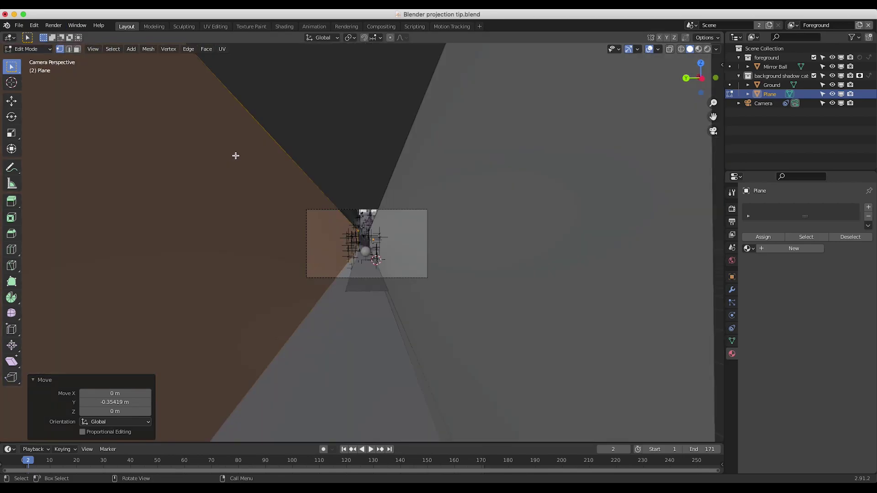
{"action": "key", "text": "alt+z"}
{"action": "key", "text": "r"}
{"action": "key", "text": "z"}
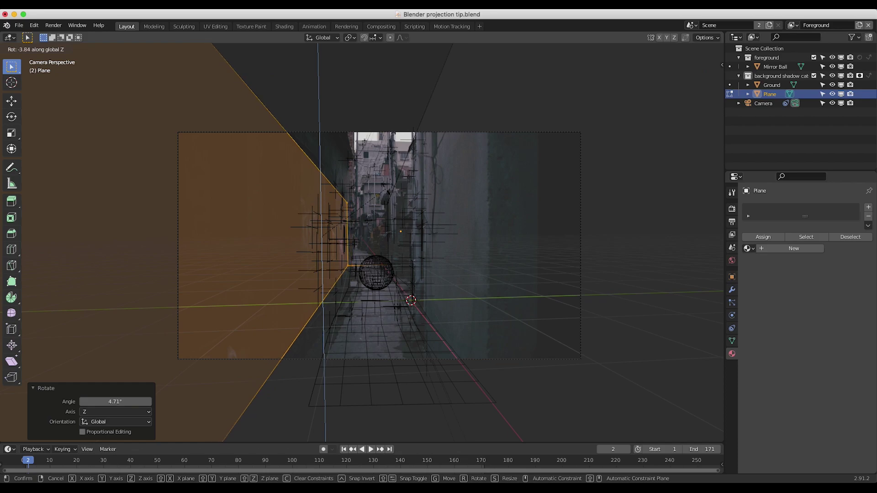
{"action": "left_click", "coordinate": [382, 200]}
Step: Raise the top edges of both alley walls about 0.41 m along Z and check them against the footage in camera view
{"action": "middle_click_drag", "start_coordinate": [337, 320], "coordinate": [381, 196]}
{"action": "left_click_drag", "start_coordinate": [366, 158], "coordinate": [331, 191]}
{"action": "left_click_drag", "start_coordinate": [340, 231], "coordinate": [308, 260], "text": "shift"}
{"action": "middle_click_drag", "start_coordinate": [308, 260], "coordinate": [318, 230]}
{"action": "left_click_drag", "start_coordinate": [408, 178], "coordinate": [302, 226]}
{"action": "middle_click_drag", "start_coordinate": [377, 231], "coordinate": [372, 222]}
{"action": "key", "text": "g"}
{"action": "key", "text": "z"}
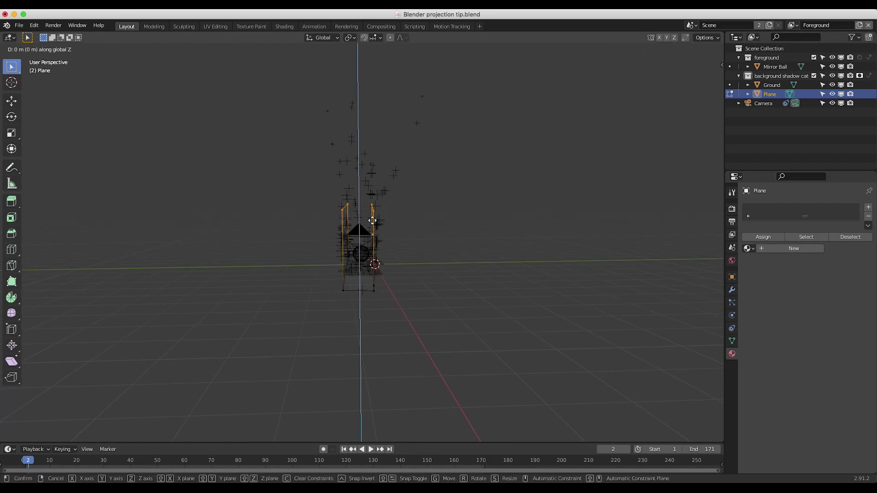
{"action": "left_click", "coordinate": [377, 211]}
{"action": "key", "text": "KP_0"}
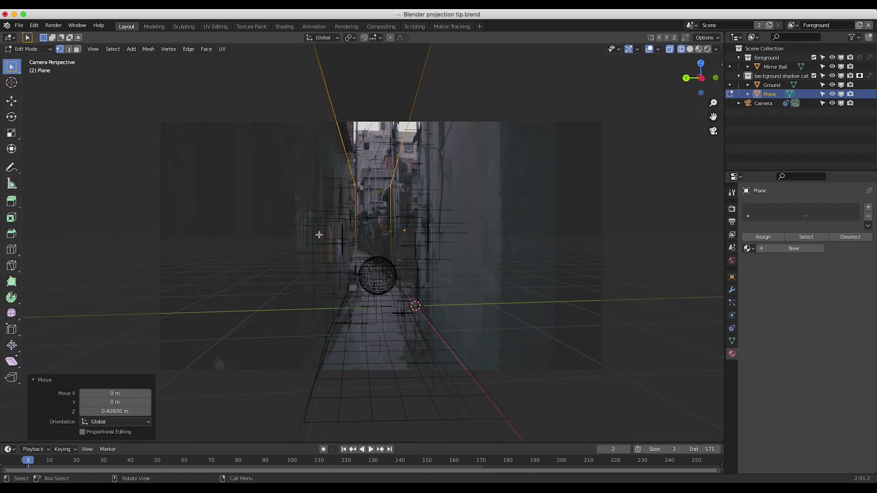
{"action": "key", "text": "z"}
{"action": "left_click", "coordinate": [505, 273]}
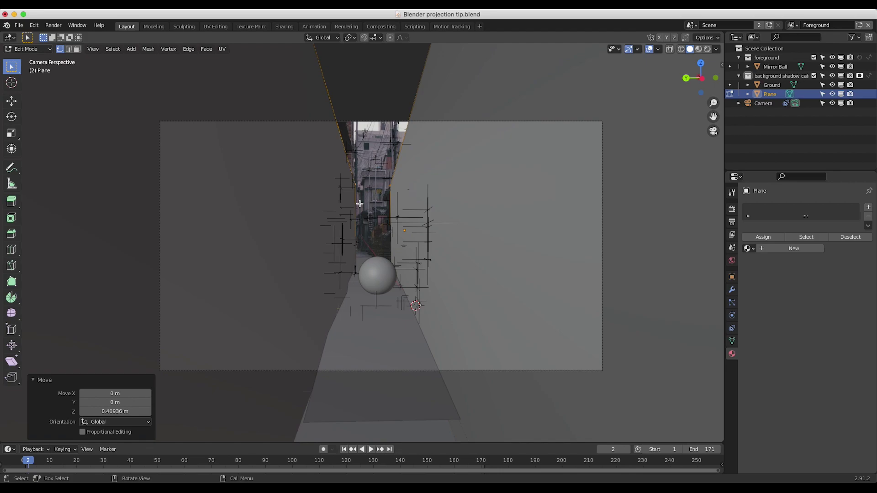
{"action": "key", "text": "shift+z"}
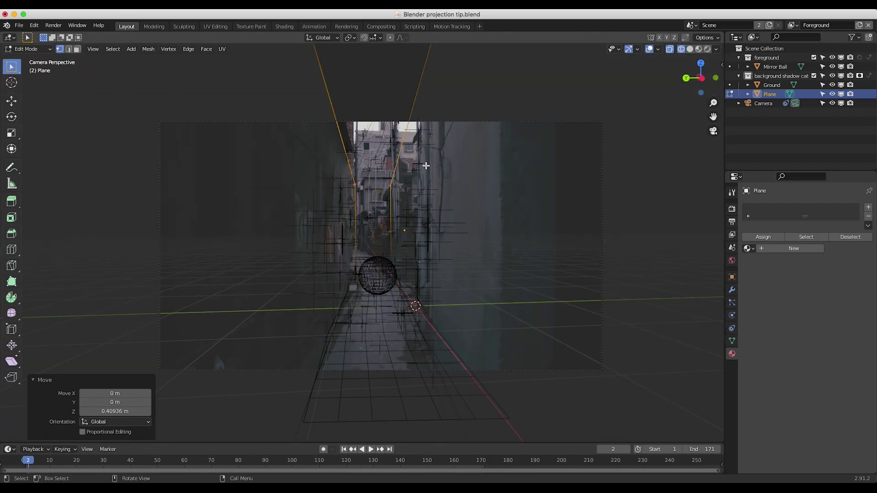
Step: Extrude the first wall's top edge about -2.19 m along Y to form an outward roof surface
{"action": "middle_click_drag", "start_coordinate": [370, 169], "coordinate": [344, 207], "text": "ctrl"}
{"action": "key", "text": "KP_0"}
{"action": "left_click_drag", "start_coordinate": [357, 165], "coordinate": [455, 202]}
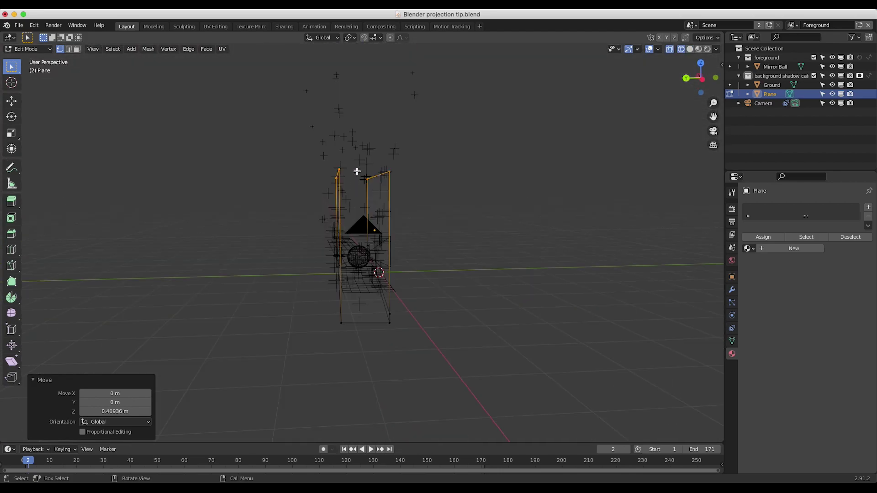
{"action": "middle_click_drag", "start_coordinate": [404, 196], "coordinate": [388, 196]}
{"action": "key", "text": "g"}
{"action": "key", "text": "x"}
{"action": "key", "text": "y"}
{"action": "left_click", "coordinate": [437, 205]}
Step: Switch to solid shading and extrude the opposite wall's top edge about 1.70 m along Y as a second roof surface
{"action": "key", "text": "z"}
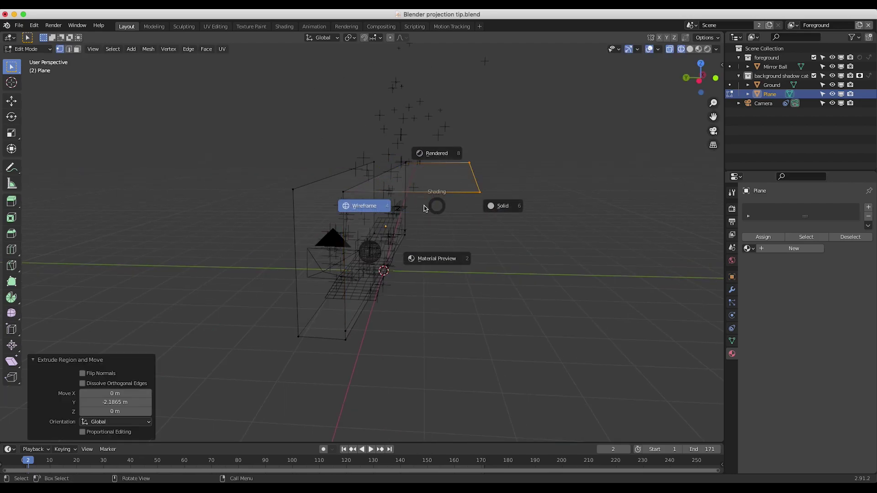
{"action": "left_click", "coordinate": [501, 204]}
{"action": "middle_click_drag", "start_coordinate": [394, 182], "coordinate": [417, 180]}
{"action": "left_click_drag", "start_coordinate": [405, 153], "coordinate": [305, 177]}
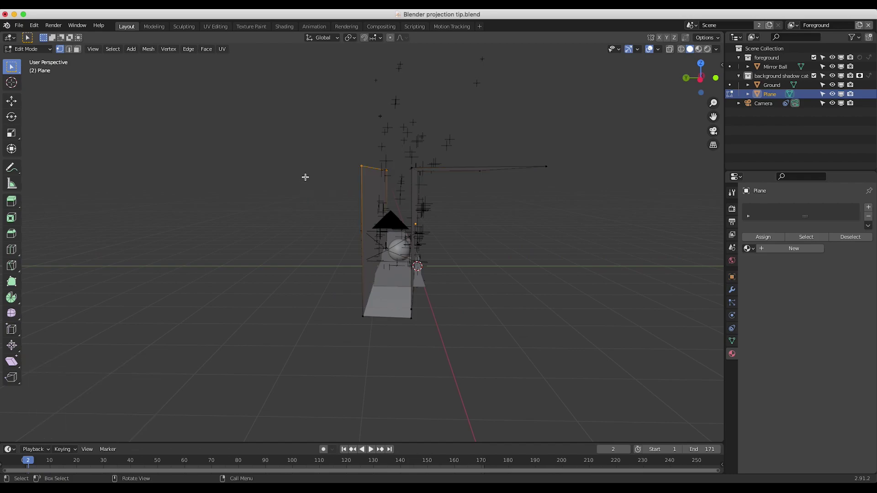
{"action": "middle_click_drag", "start_coordinate": [414, 180], "coordinate": [415, 181]}
{"action": "key", "text": "e"}
{"action": "key", "text": "x"}
{"action": "key", "text": "y"}
{"action": "left_click", "coordinate": [358, 177]}
{"action": "middle_click_drag", "start_coordinate": [359, 177], "coordinate": [427, 186]}
{"action": "scroll", "coordinate": [427, 185], "scroll_direction": "down", "scroll_amount": 4}
{"action": "scroll", "coordinate": [304, 229], "scroll_direction": "up", "scroll_amount": 5}
{"action": "middle_click_drag", "start_coordinate": [304, 230], "coordinate": [306, 231]}
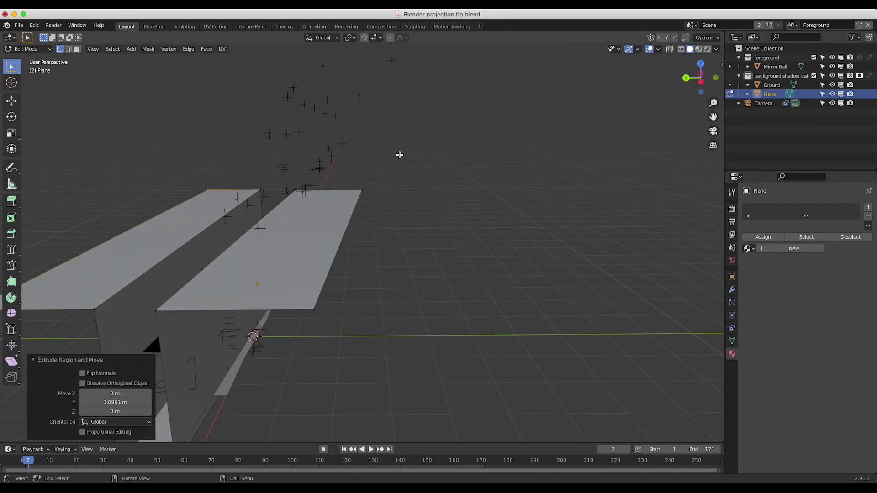
Step: Return to Object Mode and add a cube mesh in camera view with wireframe shading
{"action": "key", "text": "Tab"}
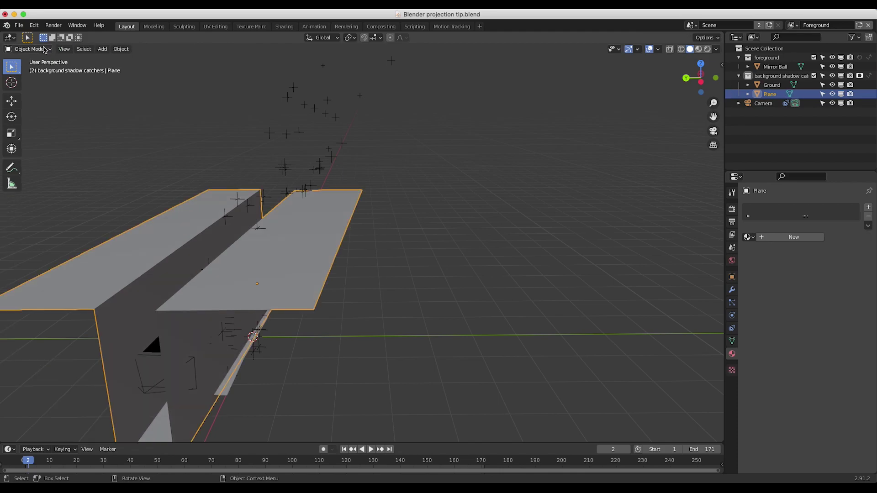
{"action": "left_click", "coordinate": [64, 49]}
{"action": "mouse_move", "coordinate": [82, 155]}
{"action": "left_click", "coordinate": [182, 155]}
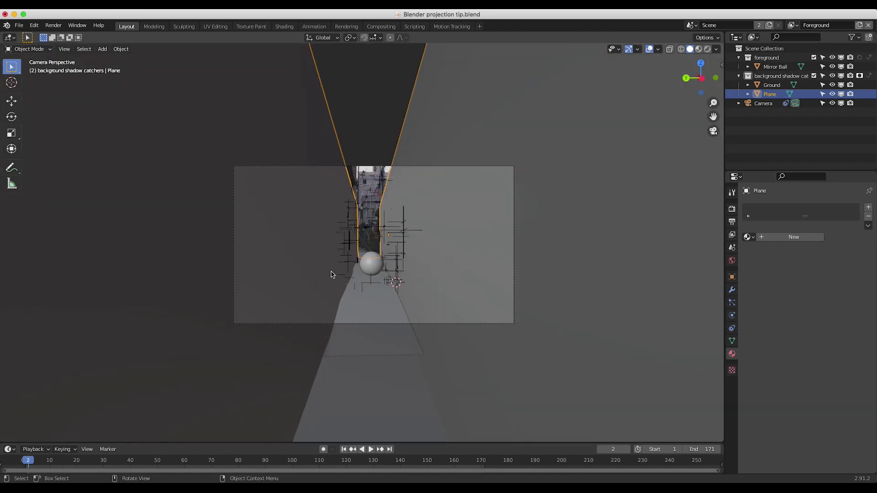
{"action": "key", "text": "shift+a"}
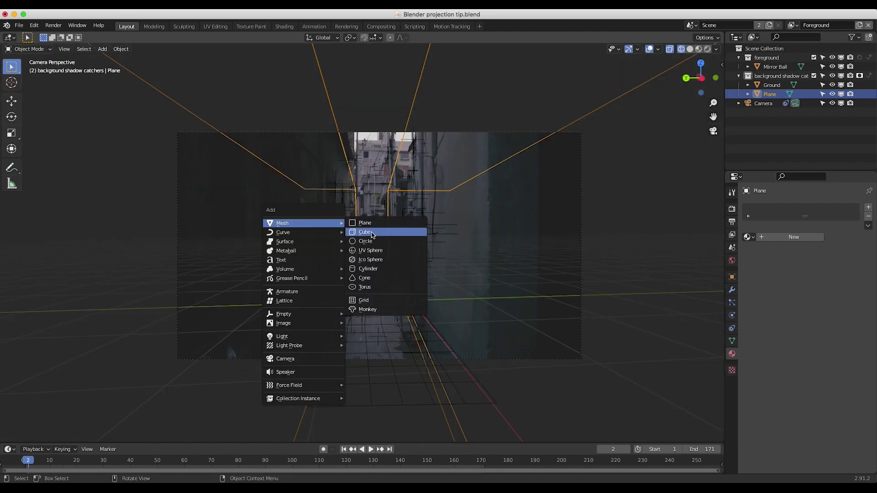
{"action": "left_click", "coordinate": [380, 230]}
Step: Move the cube along X, Z and Y to place it over the building at the far end of the alley
{"action": "key", "text": "g"}
{"action": "key", "text": "x"}
{"action": "left_click", "coordinate": [434, 265]}
{"action": "key", "text": "g"}
{"action": "key", "text": "z"}
{"action": "left_click", "coordinate": [382, 200]}
{"action": "key", "text": "g"}
{"action": "key", "text": "y"}
{"action": "left_click", "coordinate": [358, 182]}
{"action": "left_click", "coordinate": [366, 146]}
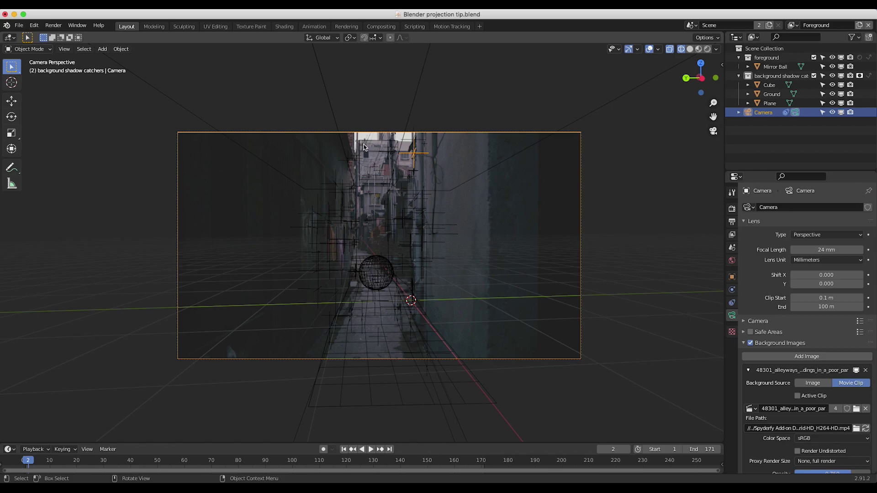
Step: Examine the cube's position relative to the distant building and its tracking points from several angles
{"action": "scroll", "coordinate": [364, 147], "scroll_direction": "up", "scroll_amount": 10, "text": "ctrl"}
{"action": "scroll", "coordinate": [364, 147], "scroll_direction": "up", "scroll_amount": 10, "text": "shift"}
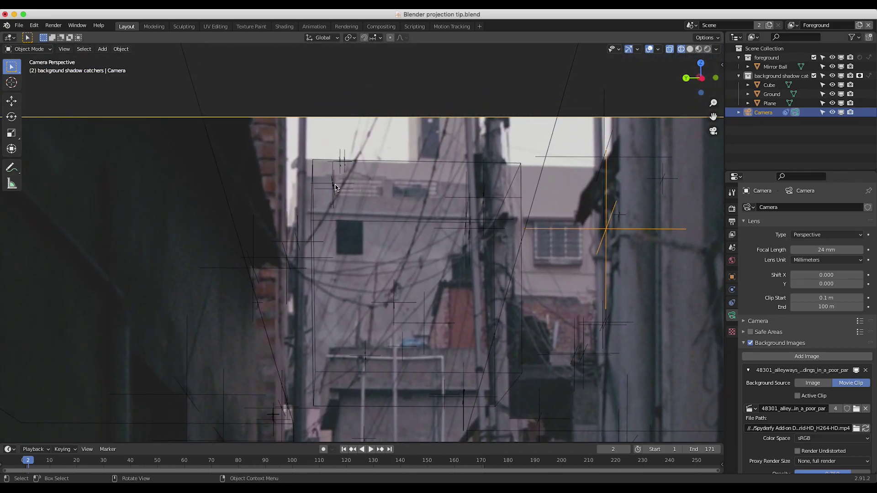
{"action": "middle_click_drag", "start_coordinate": [405, 176], "coordinate": [372, 191]}
{"action": "scroll", "coordinate": [371, 191], "scroll_direction": "down", "scroll_amount": 10, "text": "ctrl"}
{"action": "scroll", "coordinate": [372, 191], "scroll_direction": "left", "scroll_amount": 10, "text": "shift"}
{"action": "scroll", "coordinate": [371, 191], "scroll_direction": "left", "scroll_amount": 10}
{"action": "scroll", "coordinate": [372, 190], "scroll_direction": "up", "scroll_amount": 10, "text": "ctrl"}
{"action": "scroll", "coordinate": [373, 190], "scroll_direction": "right", "scroll_amount": 5, "text": "shift"}
{"action": "scroll", "coordinate": [373, 191], "scroll_direction": "right", "scroll_amount": 1, "text": "shift"}
{"action": "middle_click_drag", "start_coordinate": [505, 140], "coordinate": [504, 200]}
{"action": "scroll", "coordinate": [479, 199], "scroll_direction": "right", "scroll_amount": 5, "text": "shift"}
{"action": "scroll", "coordinate": [479, 199], "scroll_direction": "right", "scroll_amount": 2}
{"action": "scroll", "coordinate": [325, 204], "scroll_direction": "right", "scroll_amount": 10}
{"action": "scroll", "coordinate": [325, 203], "scroll_direction": "right", "scroll_amount": 10, "text": "shift"}
{"action": "scroll", "coordinate": [325, 204], "scroll_direction": "left", "scroll_amount": 10}
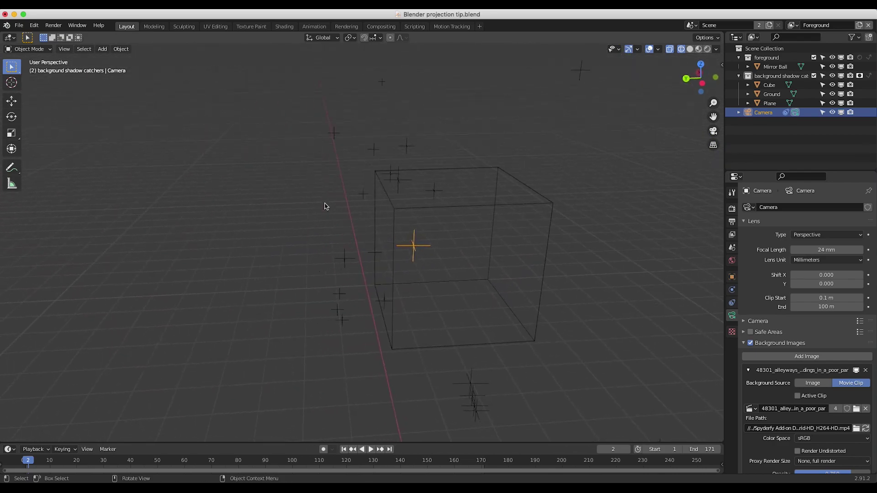
Step: Move the cube about -0.38 m along X and switch the viewport to solid shading
{"action": "left_click", "coordinate": [461, 171]}
{"action": "scroll", "coordinate": [461, 171], "scroll_direction": "right", "scroll_amount": 12}
{"action": "scroll", "coordinate": [461, 171], "scroll_direction": "left", "scroll_amount": 15}
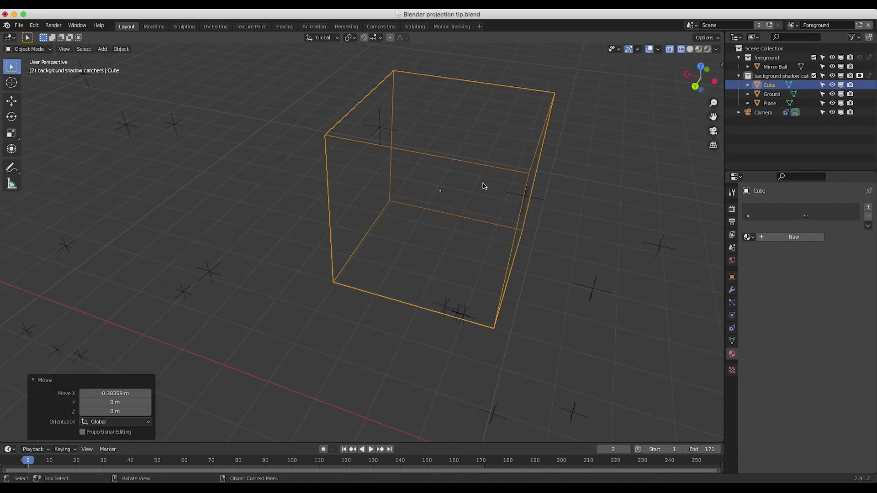
{"action": "key", "text": "z"}
{"action": "left_click", "coordinate": [500, 183]}
Step: Fine-tune the cube along Y and Z, ending with about -0.04 m along Z, to fit its upper corners to the tracking points
{"action": "key", "text": "g"}
{"action": "key", "text": "y"}
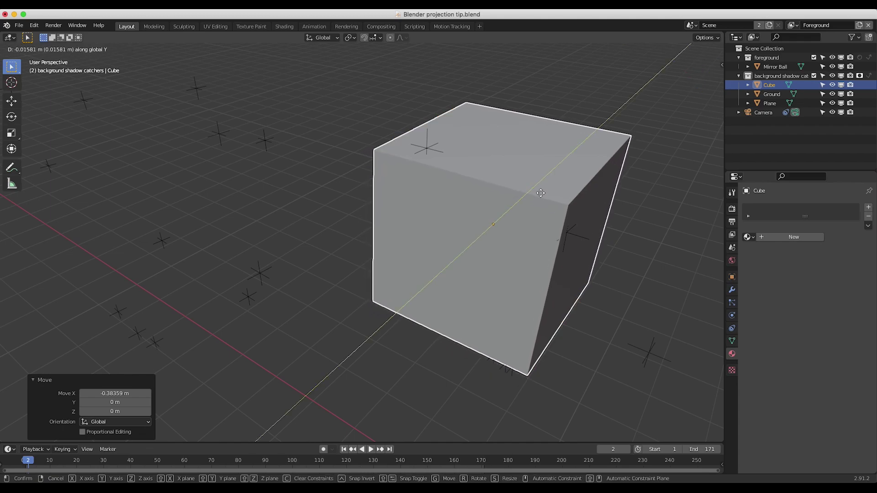
{"action": "key", "text": "z"}
{"action": "left_click", "coordinate": [553, 214]}
{"action": "key", "text": "g"}
{"action": "key", "text": "y"}
{"action": "left_click", "coordinate": [559, 212]}
{"action": "key", "text": "g"}
{"action": "key", "text": "z"}
{"action": "left_click", "coordinate": [560, 218]}
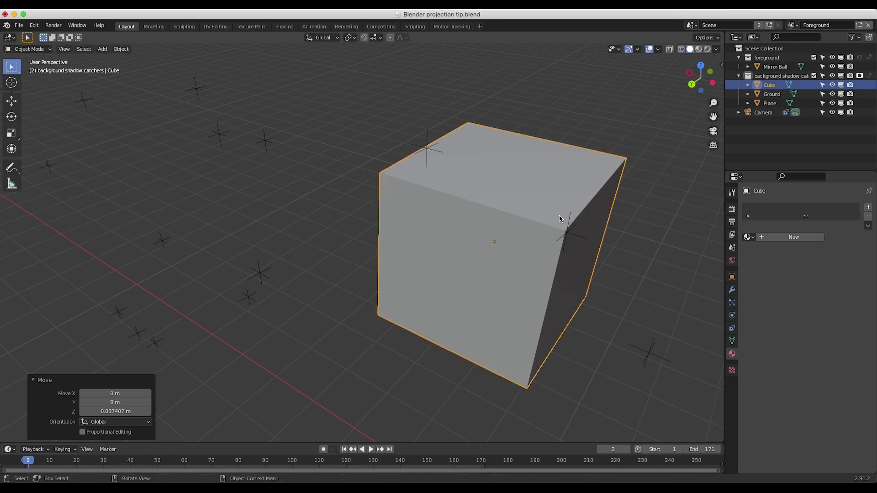
Step: In camera view, resize the cube along Y and Z and move it about -0.56 m along Z to match the distant building
{"action": "left_click", "coordinate": [64, 48]}
{"action": "mouse_move", "coordinate": [115, 155]}
{"action": "left_click", "coordinate": [182, 153]}
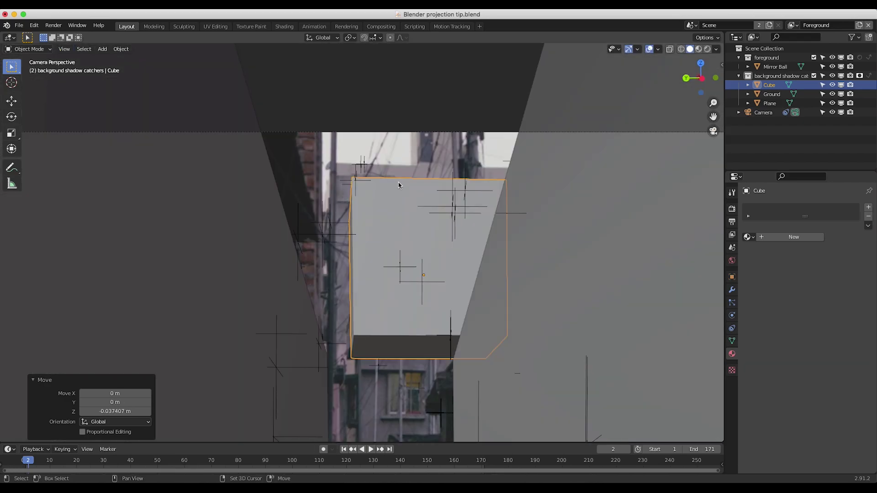
{"action": "key", "text": "s"}
{"action": "key", "text": "y"}
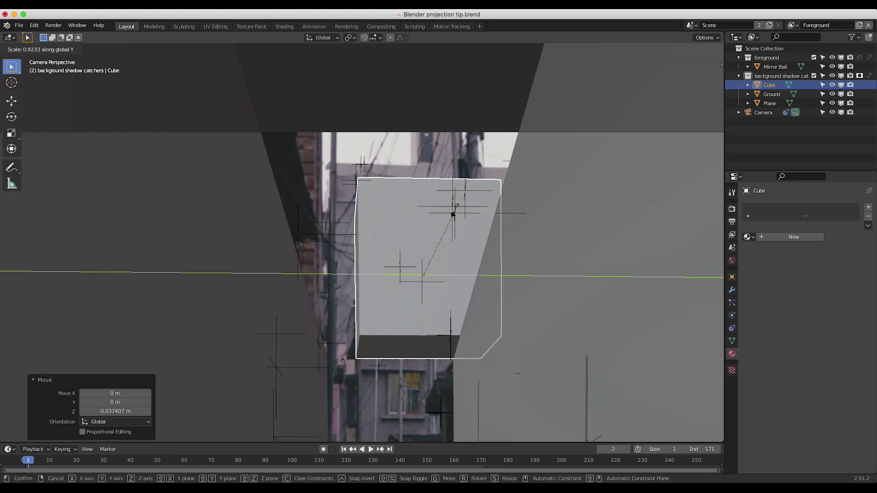
{"action": "left_click", "coordinate": [479, 202]}
{"action": "key", "text": "s"}
{"action": "key", "text": "z"}
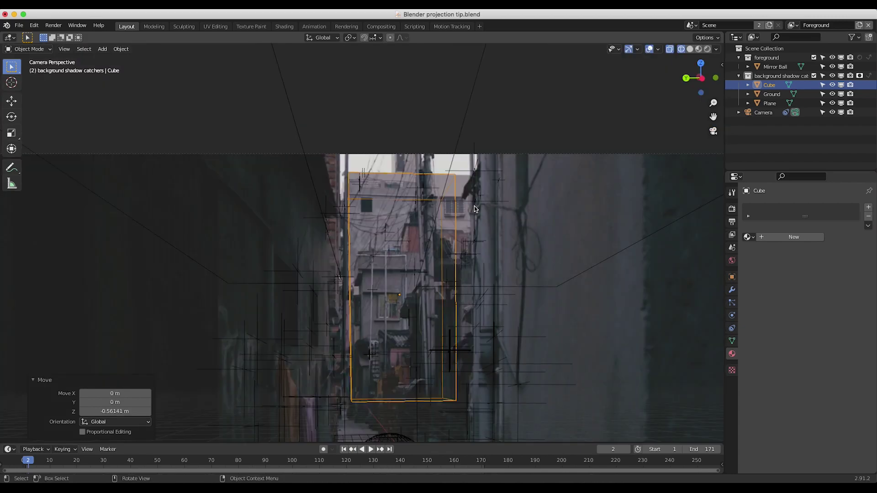
Step: Scale the cube along Y by about 1.52 and move it about -0.57 m along Y to cover the building's width
{"action": "key", "text": "s"}
{"action": "key", "text": "x"}
{"action": "key", "text": "y"}
{"action": "left_click", "coordinate": [555, 214]}
{"action": "key", "text": "g"}
{"action": "key", "text": "y"}
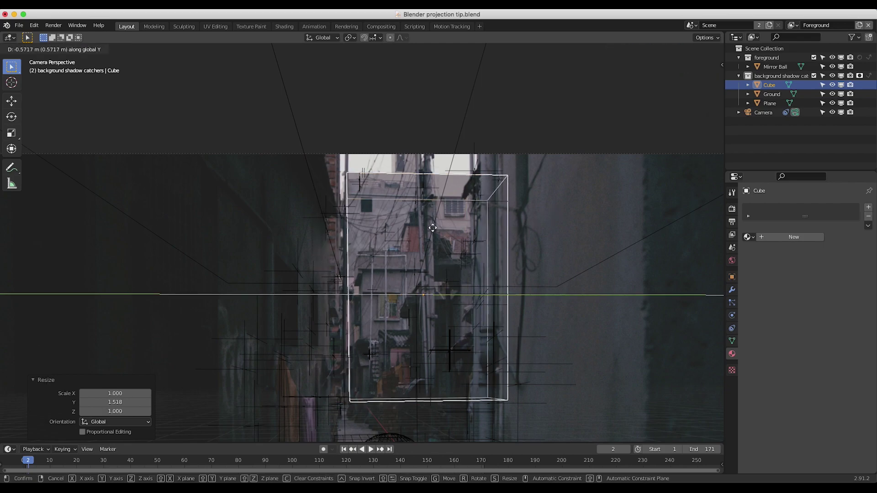
{"action": "left_click", "coordinate": [433, 231]}
Step: Stretch the cube along Z, move it about -0.94 m along Z, and inspect it in solid shading
{"action": "key", "text": "s"}
{"action": "key", "text": "z"}
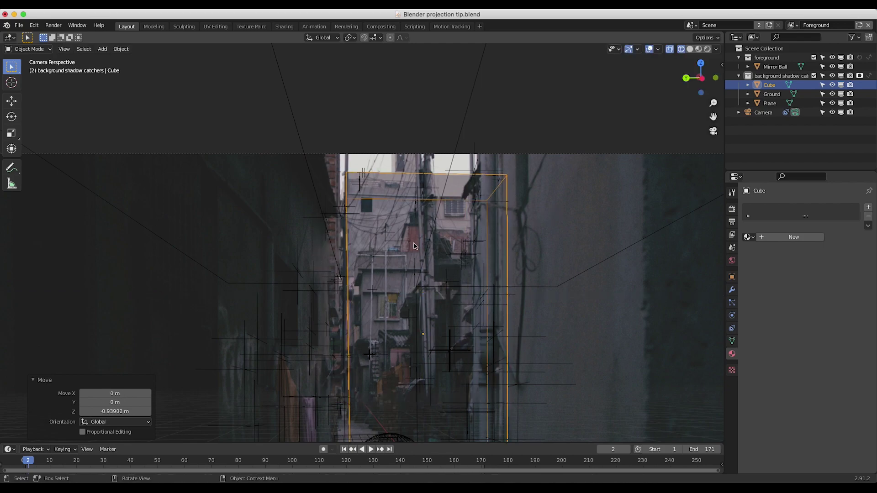
{"action": "key", "text": "z"}
{"action": "left_click", "coordinate": [466, 244]}
{"action": "scroll", "coordinate": [506, 239], "scroll_direction": "down", "scroll_amount": 3}
{"action": "left_click", "coordinate": [395, 123]}
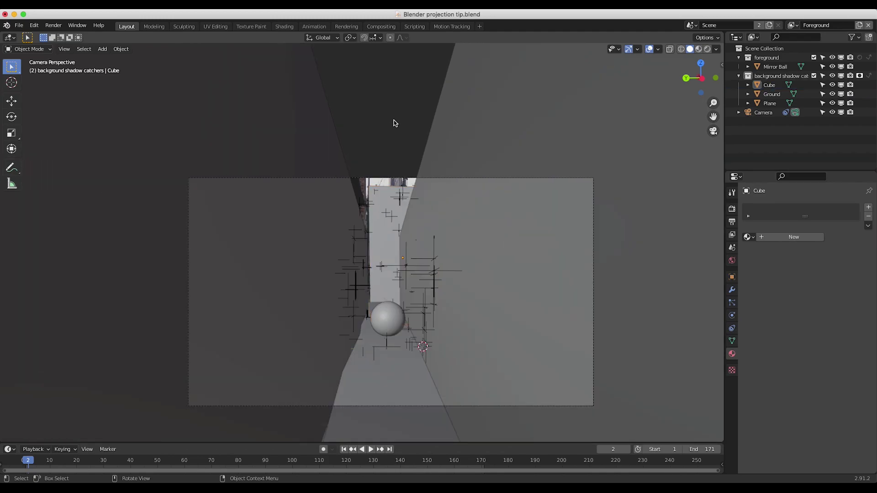
{"action": "scroll", "coordinate": [375, 258], "scroll_direction": "left", "scroll_amount": 2, "text": "shift"}
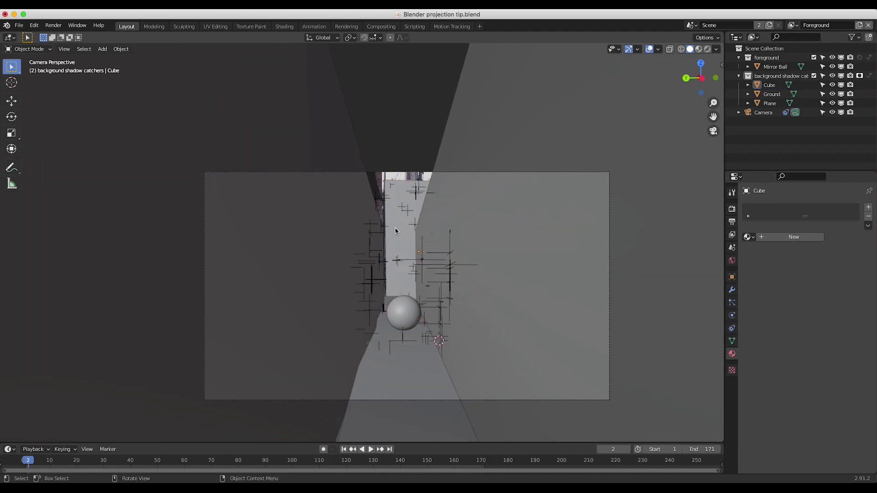
{"action": "left_click", "coordinate": [396, 231]}
{"action": "scroll", "coordinate": [395, 231], "scroll_direction": "up", "scroll_amount": 2}
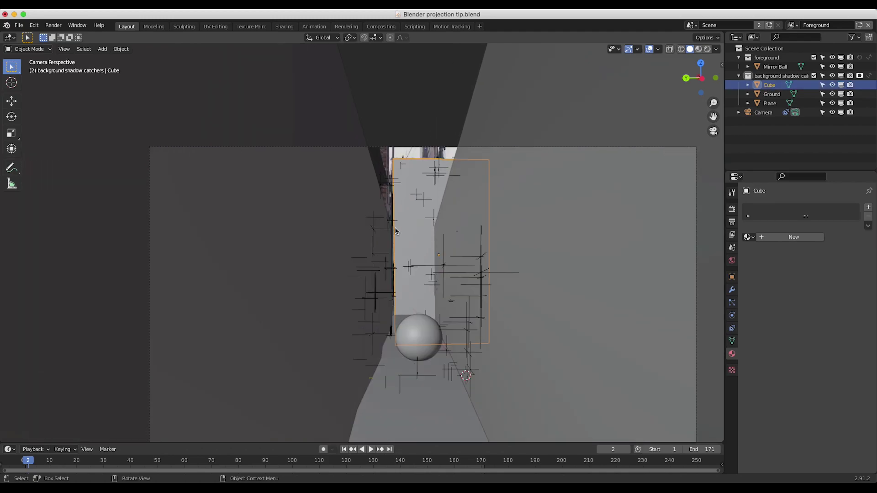
Step: Rename the alley plane "Alleyway projection" and put it in the foreground collection
{"action": "scroll", "coordinate": [394, 229], "scroll_direction": "right", "scroll_amount": 2, "text": "shift"}
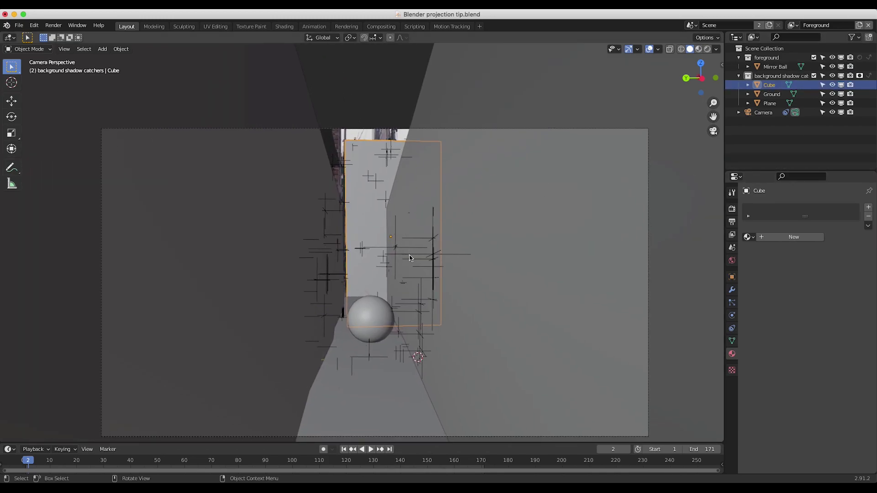
{"action": "left_click", "coordinate": [496, 187]}
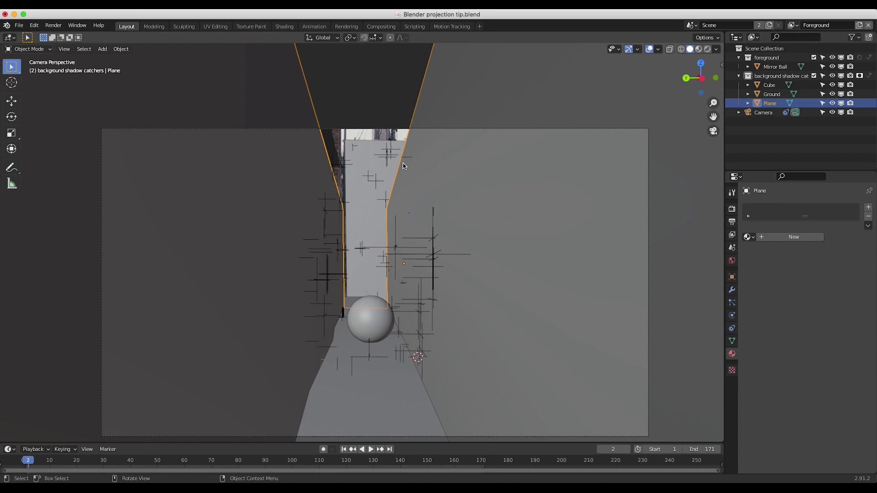
{"action": "left_click", "coordinate": [364, 155]}
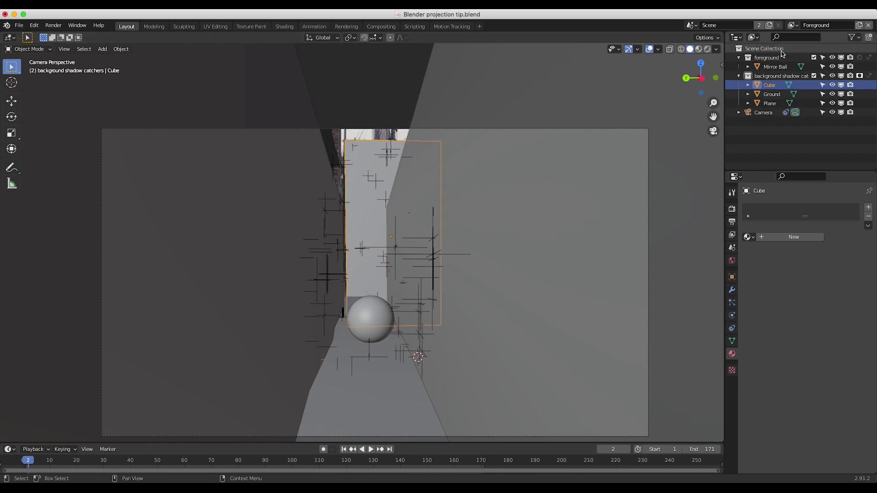
{"action": "left_click", "coordinate": [526, 190]}
{"action": "double_click", "coordinate": [771, 103]}
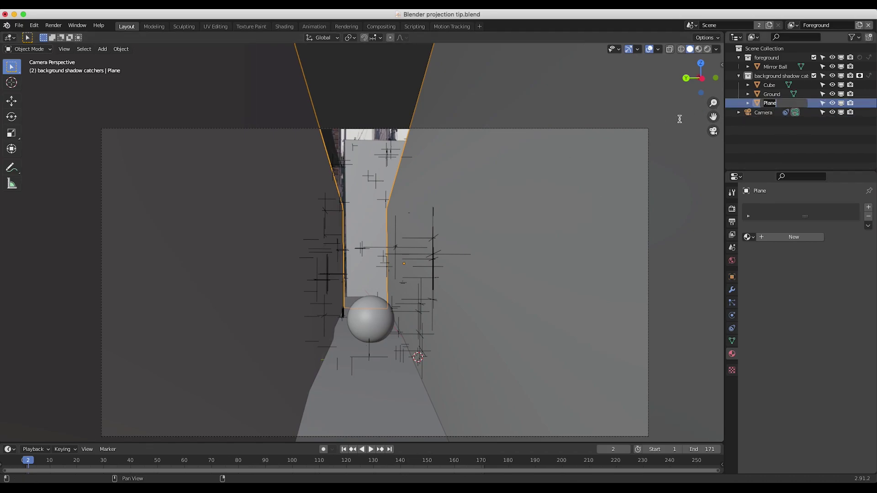
{"action": "type", "text": "Alleyway projection"}
{"action": "key", "text": "Return"}
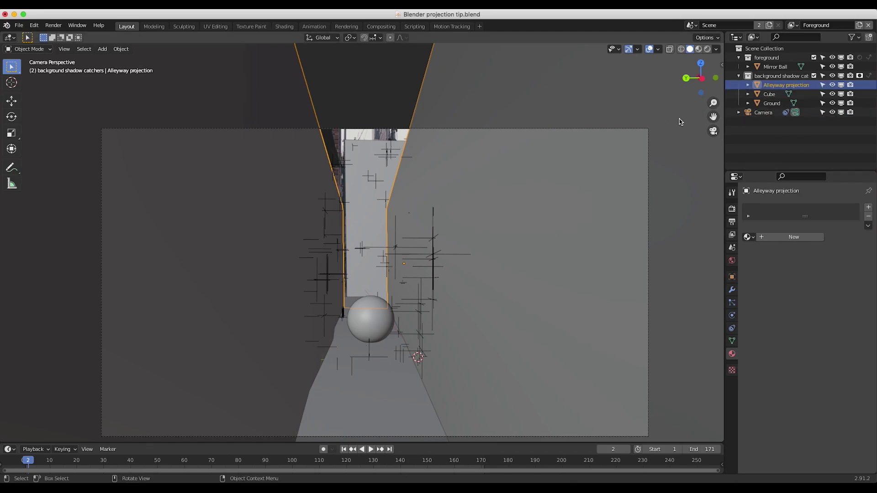
{"action": "left_click_drag", "start_coordinate": [784, 85], "coordinate": [768, 58]}
Step: Rename the cube "Building projection" and put it in the foreground collection
{"action": "left_click", "coordinate": [771, 95]}
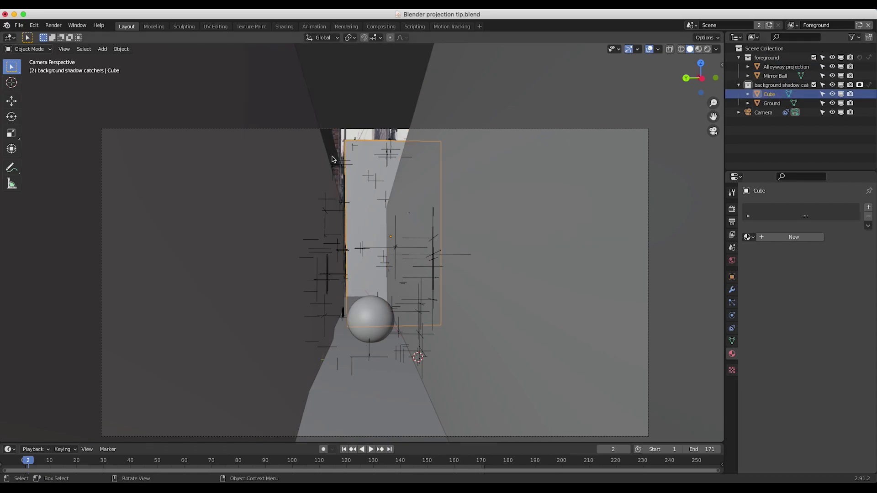
{"action": "double_click", "coordinate": [772, 95]}
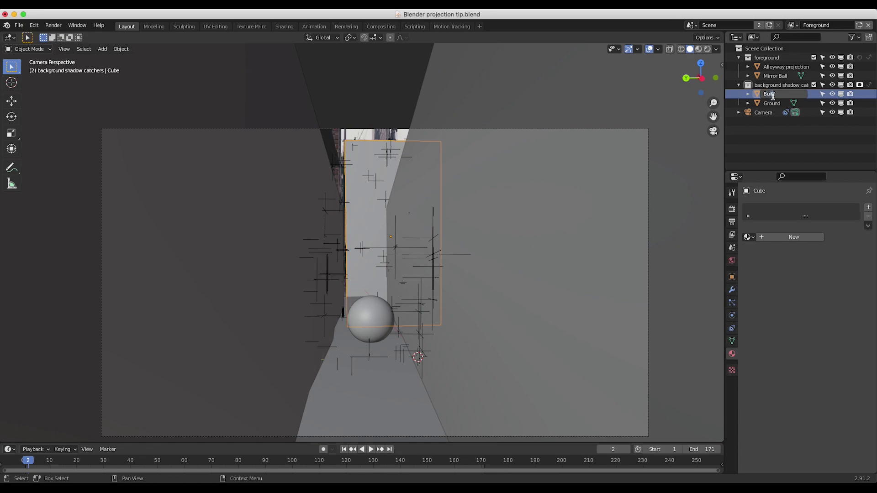
{"action": "type", "text": "Building projection"}
{"action": "key", "text": "Return"}
{"action": "left_click_drag", "start_coordinate": [767, 97], "coordinate": [766, 58]}
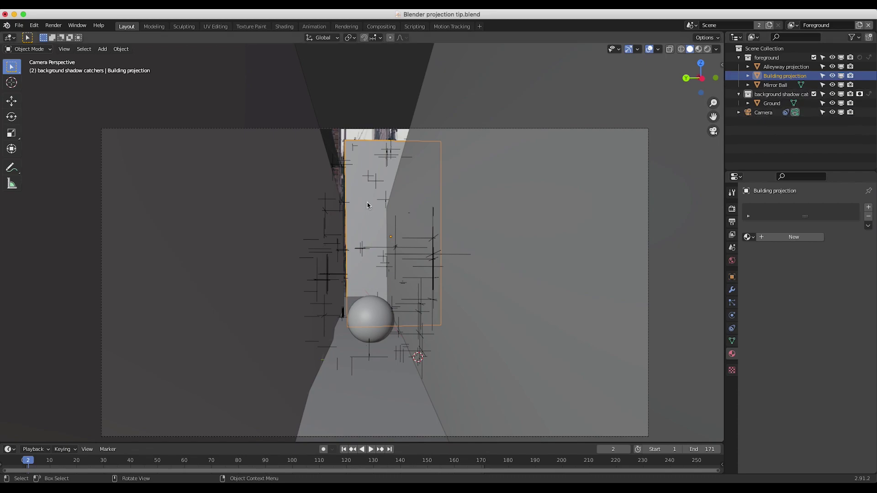
Step: Set the viewport to wireframe, then open the 11.52.53 AM alley screenshot from the Desktop, examine it and close it
{"action": "middle_click_drag", "start_coordinate": [360, 258], "coordinate": [446, 192], "text": "shift"}
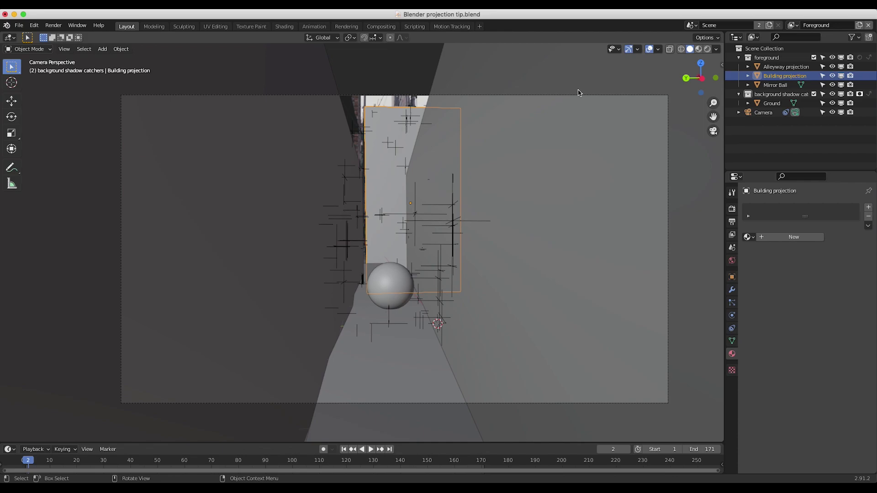
{"action": "key", "text": "z"}
{"action": "left_click", "coordinate": [506, 89]}
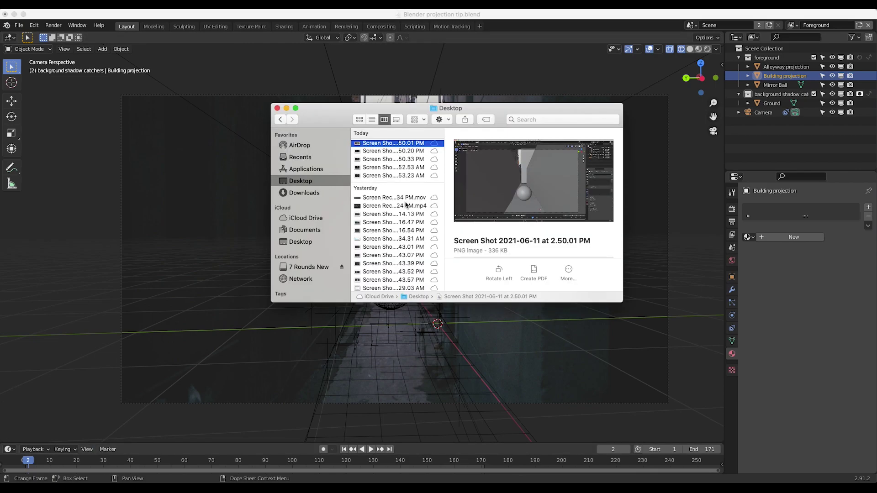
{"action": "double_click", "coordinate": [389, 176]}
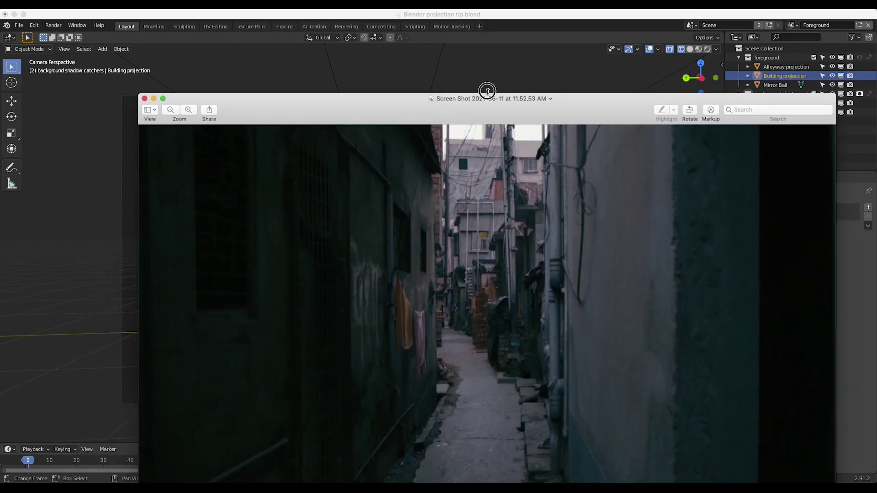
{"action": "left_click_drag", "start_coordinate": [487, 91], "coordinate": [432, 20]}
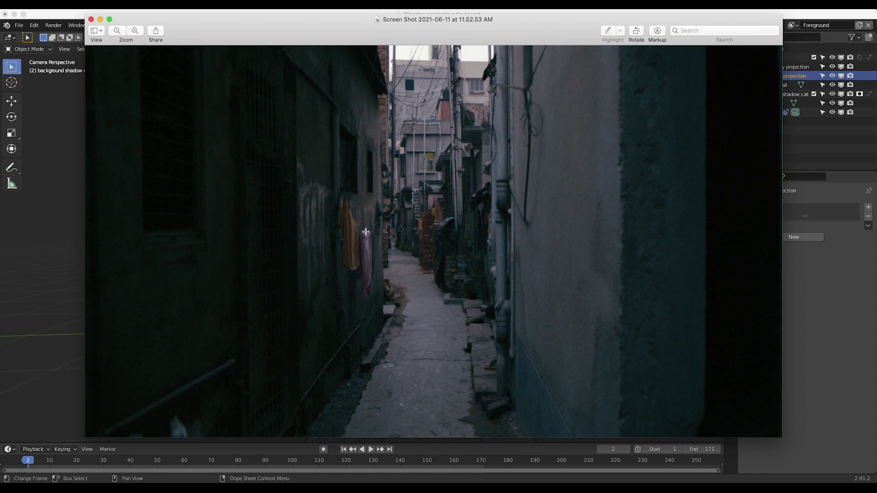
{"action": "left_click", "coordinate": [91, 21]}
Step: Rename the 11.52.53 AM screenshot file on the Desktop as "Camera projection tutorial screenshot"
{"action": "left_click", "coordinate": [378, 167]}
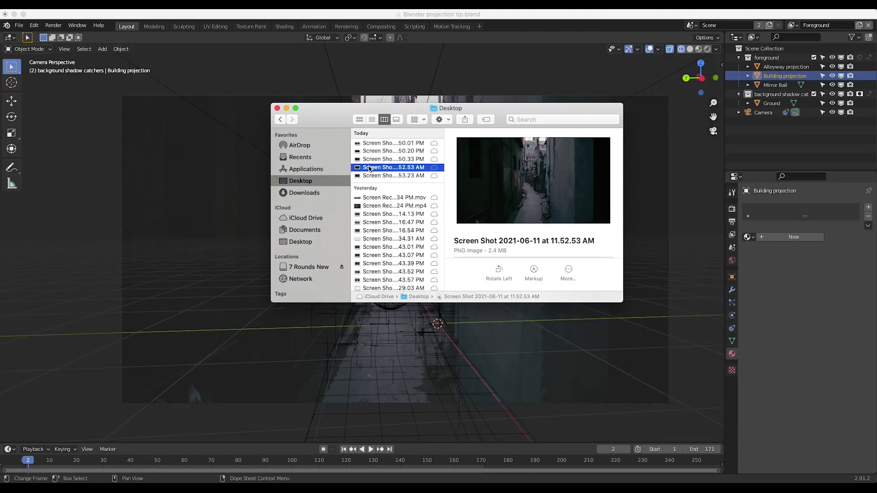
{"action": "left_click", "coordinate": [371, 167]}
{"action": "right_click", "coordinate": [370, 167]}
{"action": "left_click", "coordinate": [364, 173]}
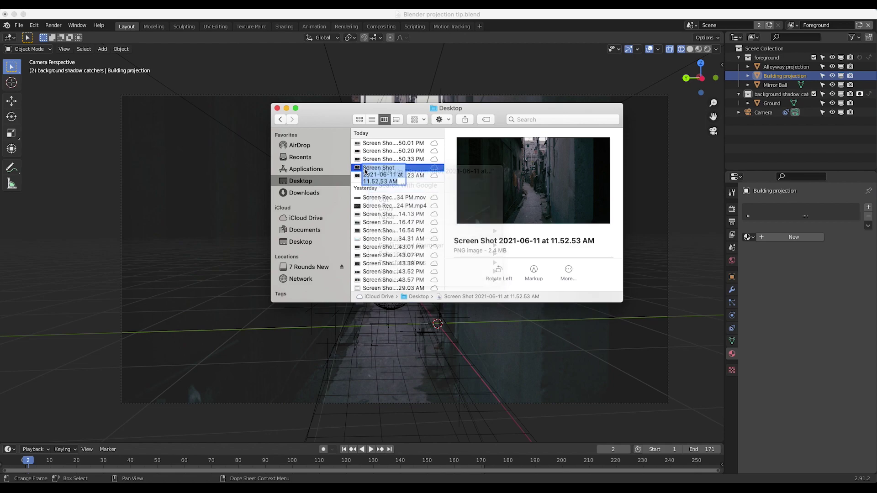
{"action": "type", "text": "Came"}
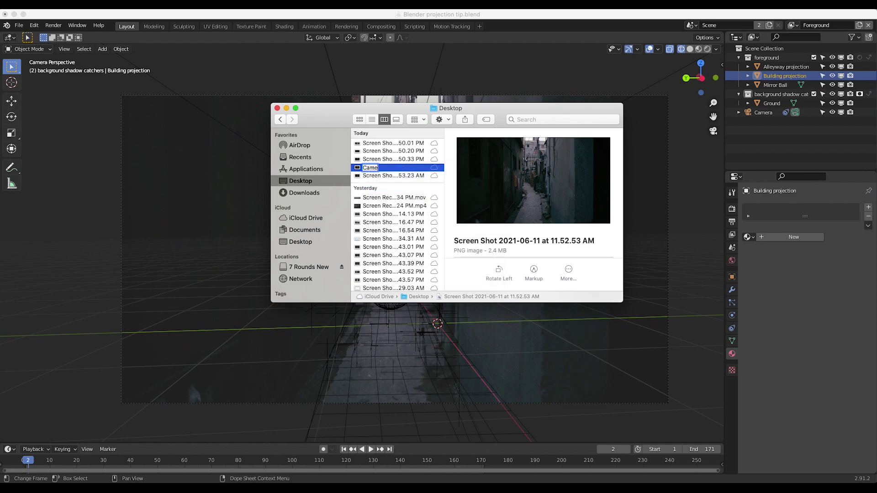
{"action": "type", "text": "al s"}
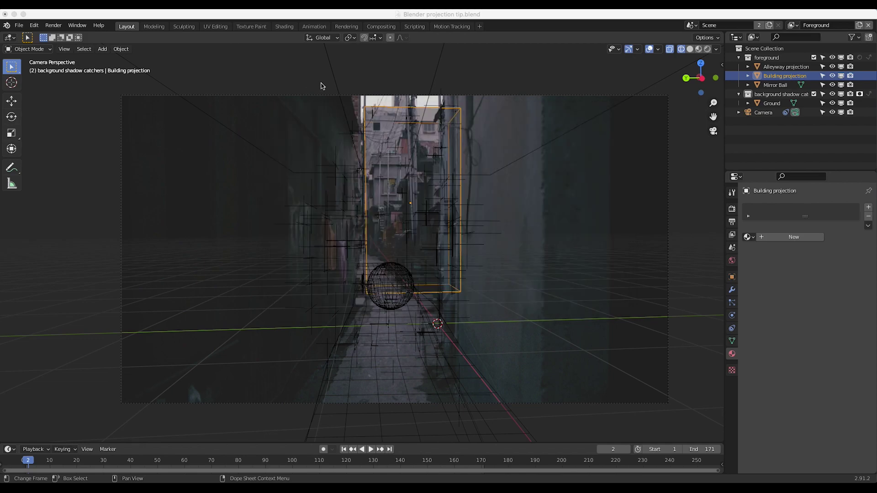
Step: Switch back to Blender and examine the alley and building geometry in solid shading from outside the camera
{"action": "left_click", "coordinate": [320, 85]}
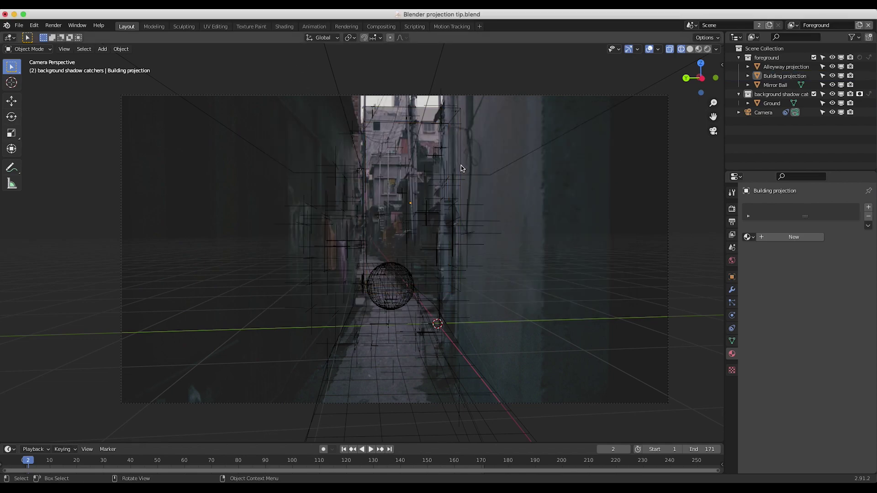
{"action": "key", "text": "z"}
{"action": "left_click", "coordinate": [410, 229]}
{"action": "scroll", "coordinate": [410, 235], "scroll_direction": "right", "scroll_amount": 5}
{"action": "scroll", "coordinate": [410, 236], "scroll_direction": "left", "scroll_amount": 3, "text": "shift"}
{"action": "scroll", "coordinate": [410, 236], "scroll_direction": "left", "scroll_amount": 5}
{"action": "scroll", "coordinate": [410, 235], "scroll_direction": "up", "scroll_amount": 3, "text": "shift"}
{"action": "scroll", "coordinate": [409, 235], "scroll_direction": "up", "scroll_amount": 5}
{"action": "scroll", "coordinate": [452, 241], "scroll_direction": "right", "scroll_amount": 4, "text": "shift"}
{"action": "scroll", "coordinate": [452, 241], "scroll_direction": "right", "scroll_amount": 3}
{"action": "scroll", "coordinate": [452, 241], "scroll_direction": "right", "scroll_amount": 3, "text": "shift"}
{"action": "scroll", "coordinate": [452, 241], "scroll_direction": "right", "scroll_amount": 3, "text": "shift"}
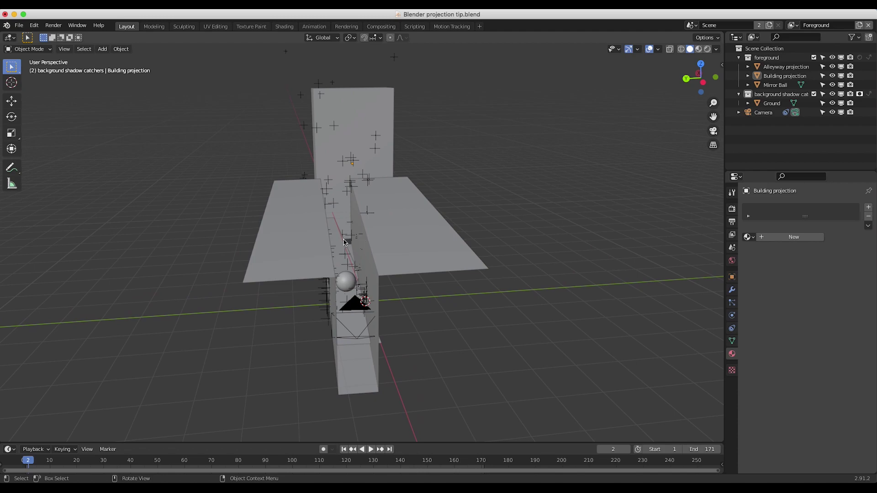
Step: Enter Edit Mode on the Alleyway projection object and select its entire mesh in wireframe shading
{"action": "left_click", "coordinate": [415, 224]}
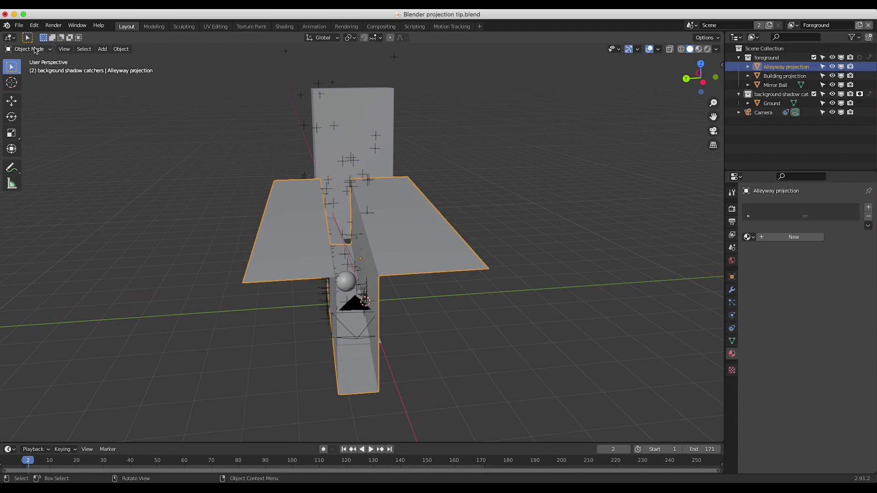
{"action": "left_click", "coordinate": [28, 49]}
{"action": "left_click", "coordinate": [28, 70]}
{"action": "key", "text": "z"}
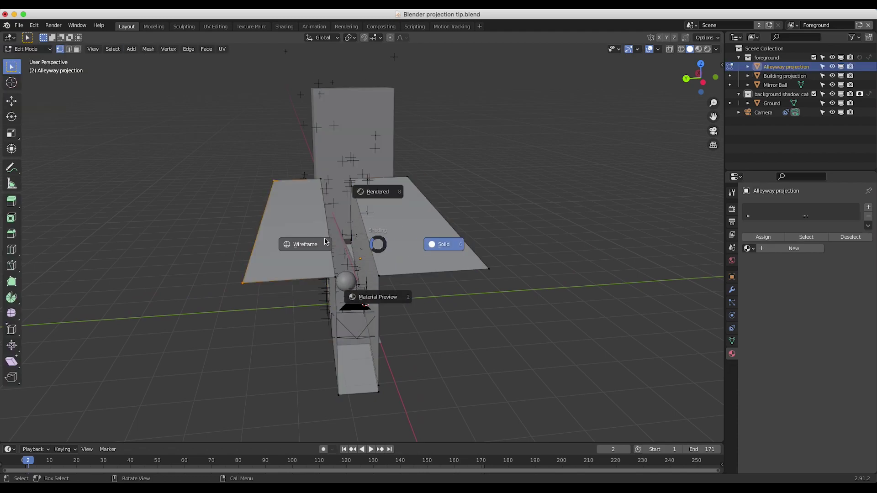
{"action": "left_click", "coordinate": [325, 240]}
{"action": "left_click_drag", "start_coordinate": [530, 102], "coordinate": [69, 443]}
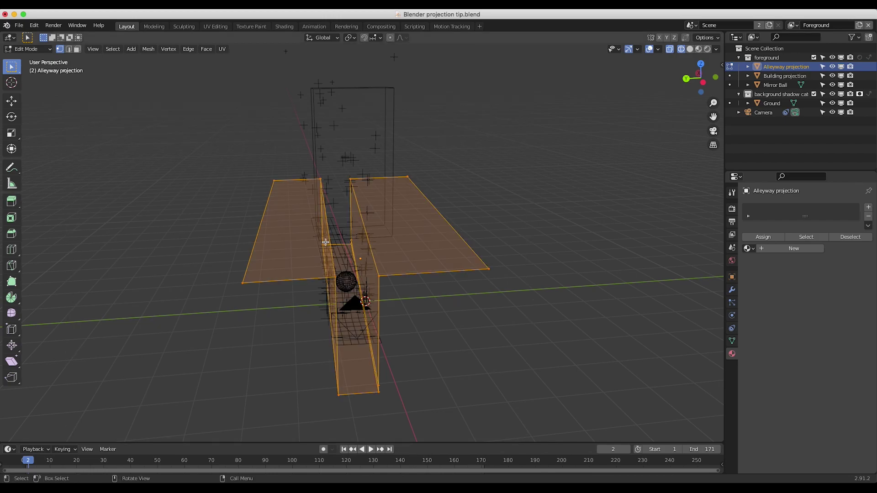
Step: Subdivide the selected alleyway mesh with 10 cuts and return to Object Mode
{"action": "left_click", "coordinate": [148, 49]}
{"action": "mouse_move", "coordinate": [189, 49]}
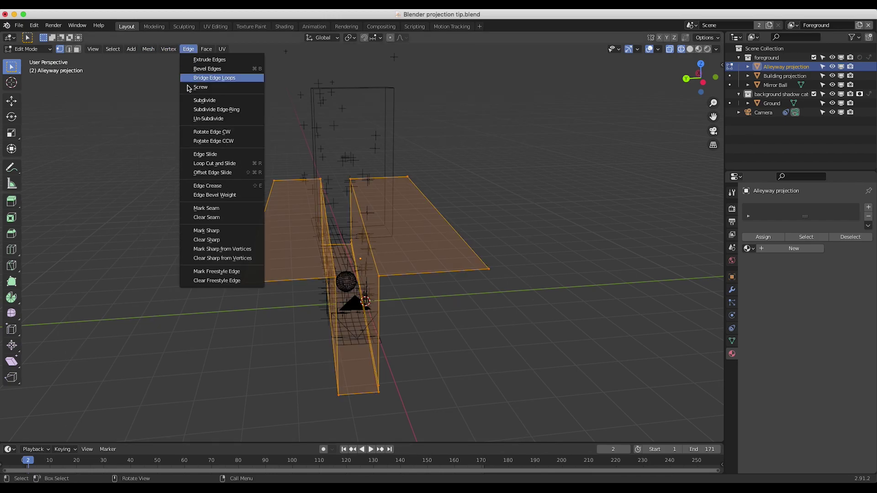
{"action": "left_click", "coordinate": [195, 98]}
{"action": "left_click", "coordinate": [149, 372]}
{"action": "left_click", "coordinate": [149, 371]}
{"action": "left_click", "coordinate": [149, 372]}
{"action": "left_click", "coordinate": [149, 371]}
{"action": "left_click", "coordinate": [149, 371]}
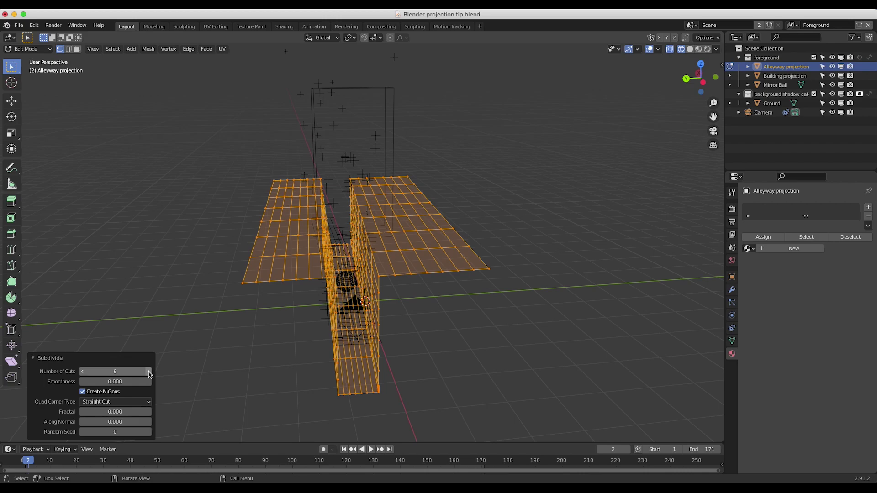
{"action": "left_click", "coordinate": [149, 372]}
{"action": "left_click", "coordinate": [149, 372]}
{"action": "left_click", "coordinate": [149, 372]}
{"action": "left_click", "coordinate": [149, 371]}
{"action": "left_click", "coordinate": [28, 49]}
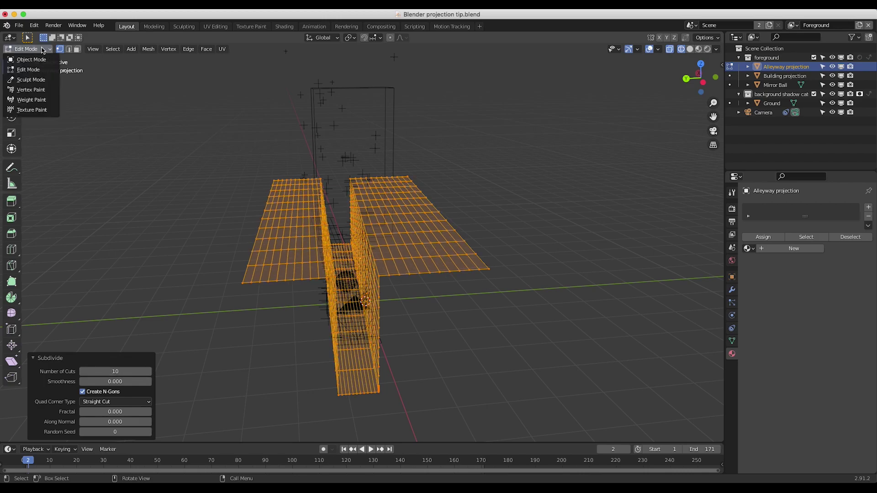
{"action": "left_click", "coordinate": [32, 60]}
Step: Subdivide the whole Building projection mesh with 10 cuts, return to Object Mode and inspect it from the side
{"action": "left_click", "coordinate": [376, 90]}
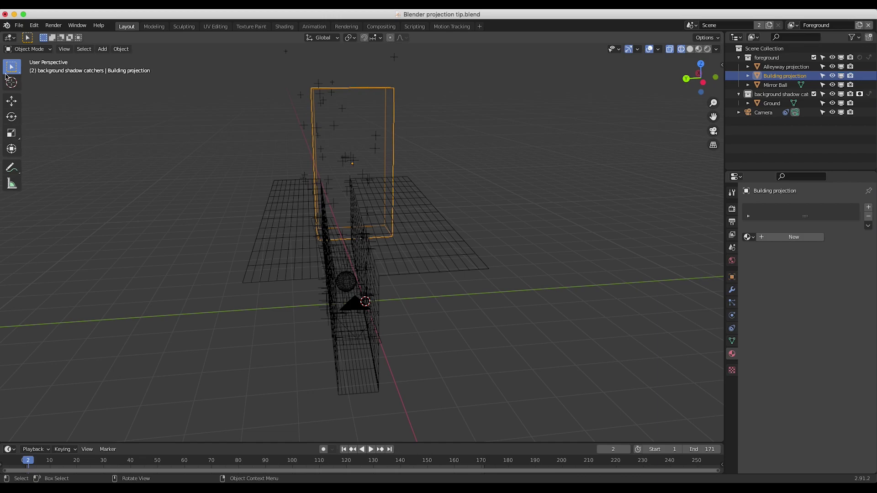
{"action": "left_click", "coordinate": [28, 49]}
{"action": "left_click", "coordinate": [28, 70]}
{"action": "left_click", "coordinate": [188, 48]}
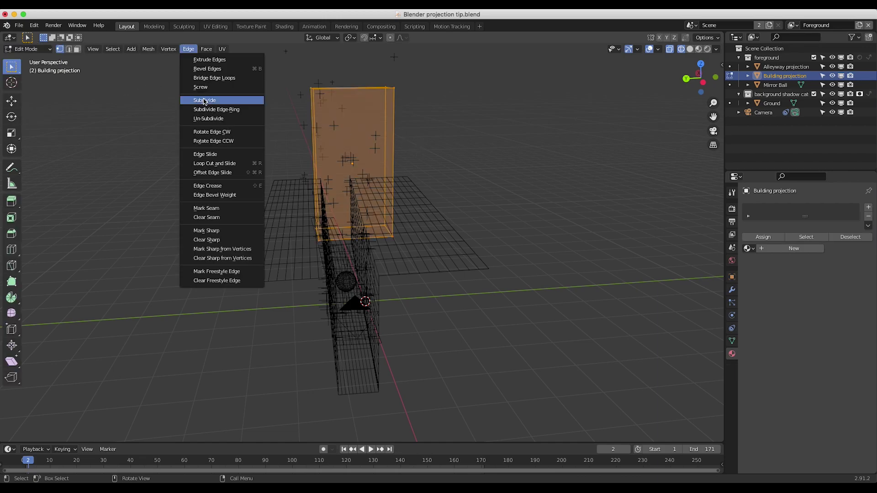
{"action": "left_click", "coordinate": [203, 98]}
{"action": "left_click", "coordinate": [150, 371]}
{"action": "left_click", "coordinate": [150, 372]}
{"action": "left_click", "coordinate": [150, 371]}
{"action": "left_click", "coordinate": [150, 371]}
{"action": "left_click", "coordinate": [150, 371]}
{"action": "left_click", "coordinate": [149, 371]}
{"action": "left_click", "coordinate": [150, 371]}
{"action": "left_click", "coordinate": [150, 371]}
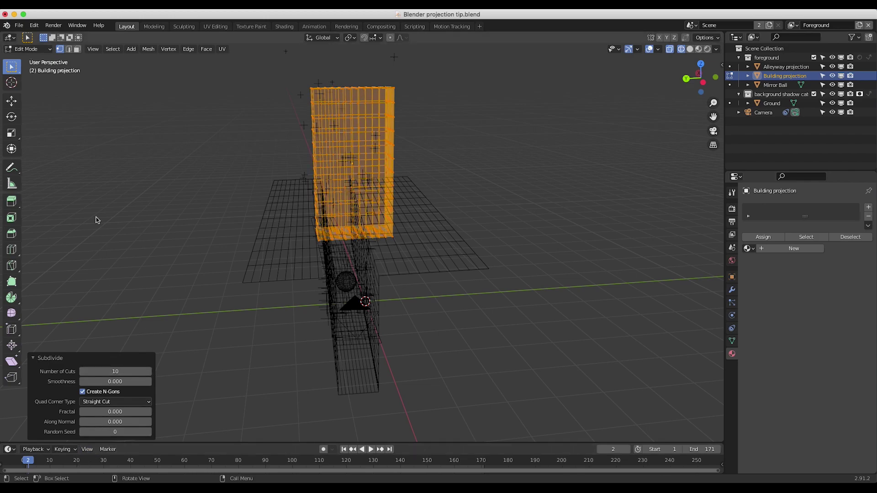
{"action": "left_click", "coordinate": [28, 48]}
{"action": "left_click", "coordinate": [24, 62]}
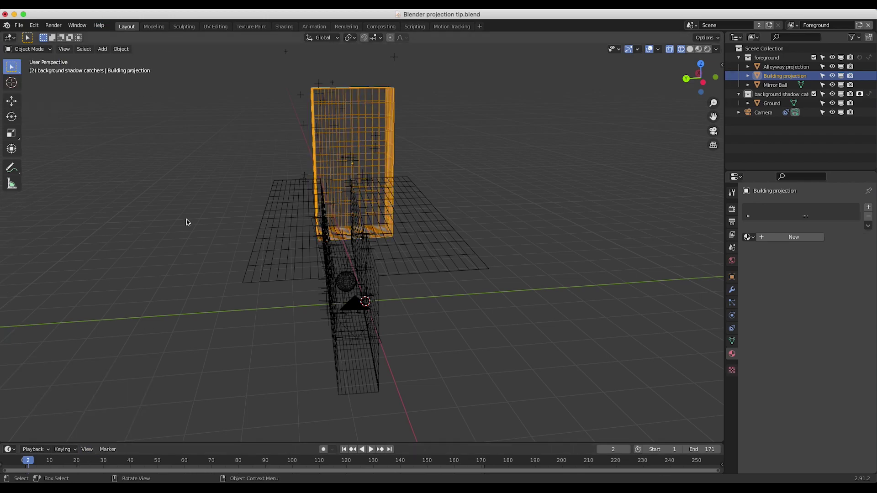
{"action": "middle_click_drag", "start_coordinate": [41, 54], "coordinate": [546, 63]}
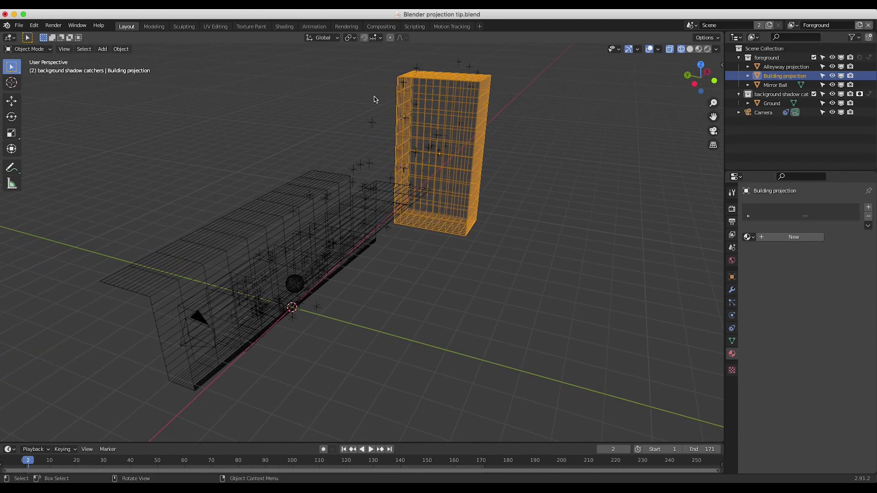
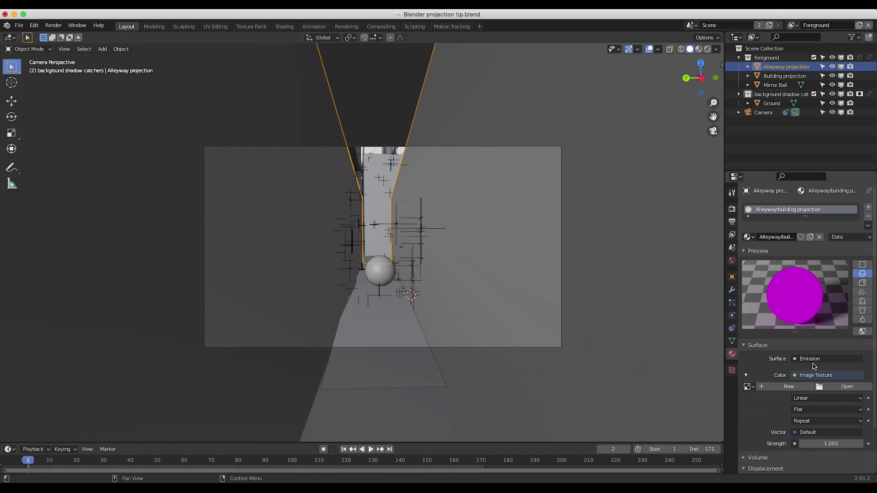
Step: Load "Camera projection tutorial screenshot.png" from the Desktop as the image texture of the Alleyway projection's emission material
{"action": "left_click", "coordinate": [845, 337]}
{"action": "scroll", "coordinate": [247, 402], "scroll_direction": "down", "scroll_amount": 5}
{"action": "left_click", "coordinate": [236, 412]}
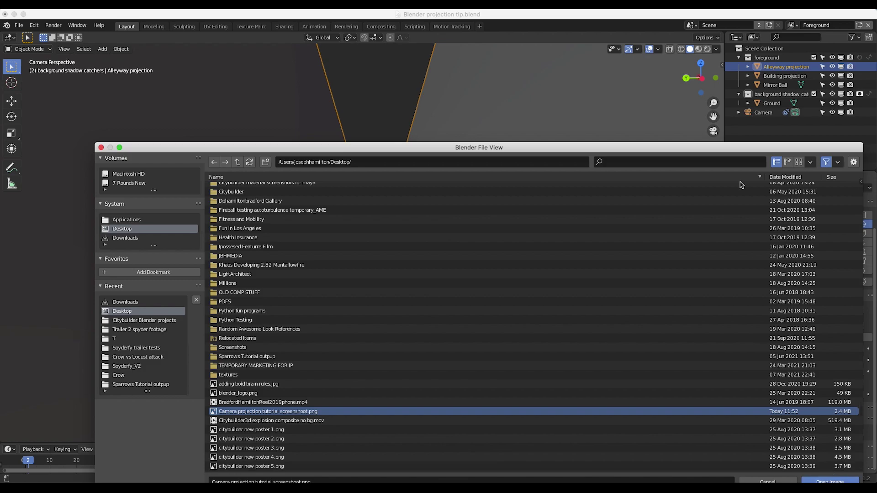
{"action": "left_click_drag", "start_coordinate": [730, 153], "coordinate": [724, 53]}
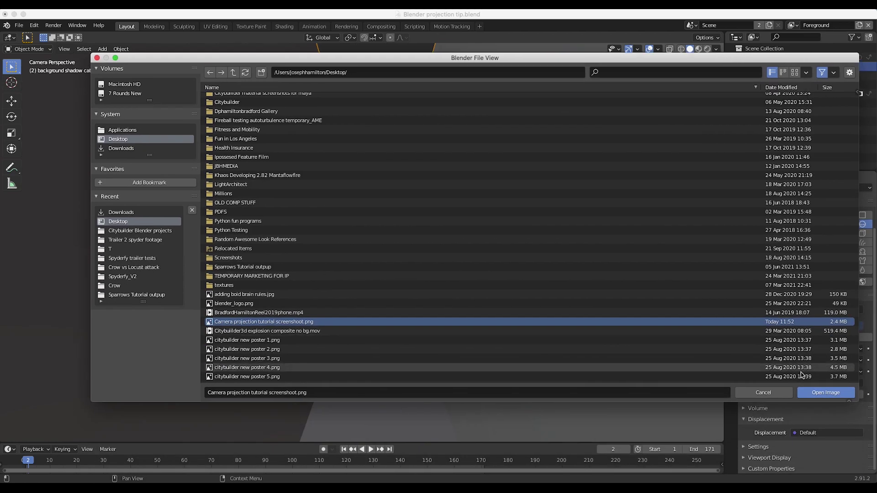
{"action": "left_click", "coordinate": [826, 392]}
Step: Go to frame 1 and UV-map the Alleyway projection mesh with Project from View through the camera in solid shading
{"action": "left_click", "coordinate": [344, 449]}
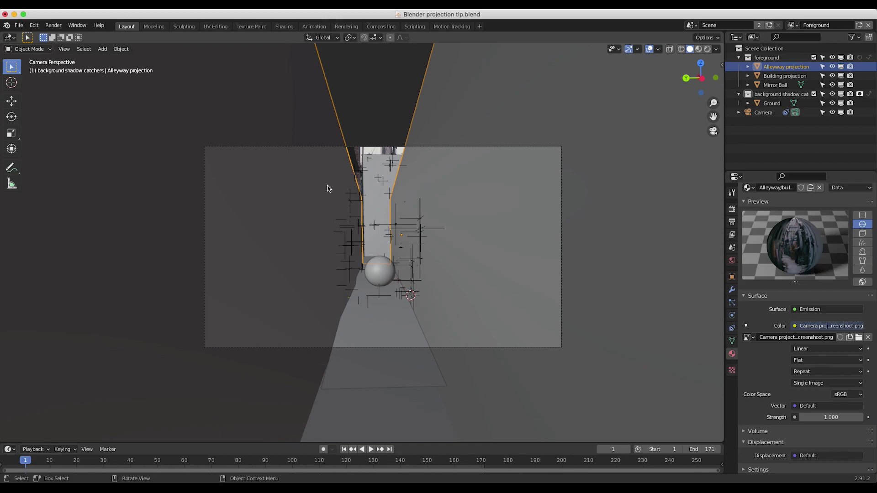
{"action": "key", "text": "z"}
{"action": "left_click", "coordinate": [385, 186]}
{"action": "left_click", "coordinate": [28, 48]}
{"action": "left_click", "coordinate": [35, 69]}
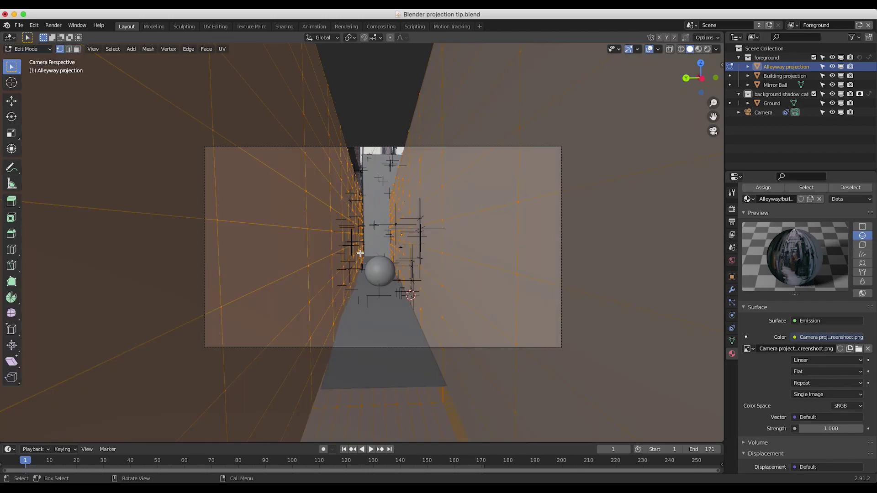
{"action": "key", "text": "u"}
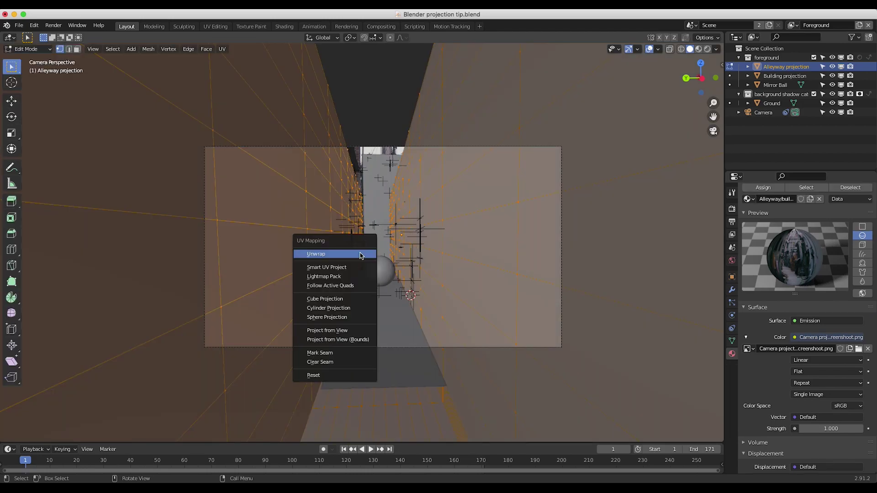
{"action": "left_click", "coordinate": [322, 333]}
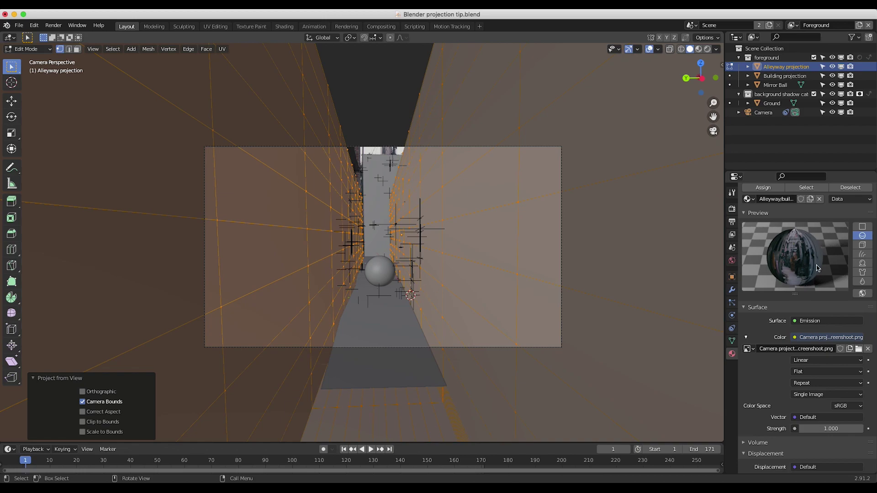
Step: Set the alleyway image texture's vector to Texture Coordinate | UV and preview it in rendered shading in Object Mode
{"action": "left_click", "coordinate": [803, 418]}
{"action": "left_click", "coordinate": [621, 356]}
{"action": "key", "text": "z"}
{"action": "left_click", "coordinate": [365, 200]}
{"action": "key", "text": "Tab"}
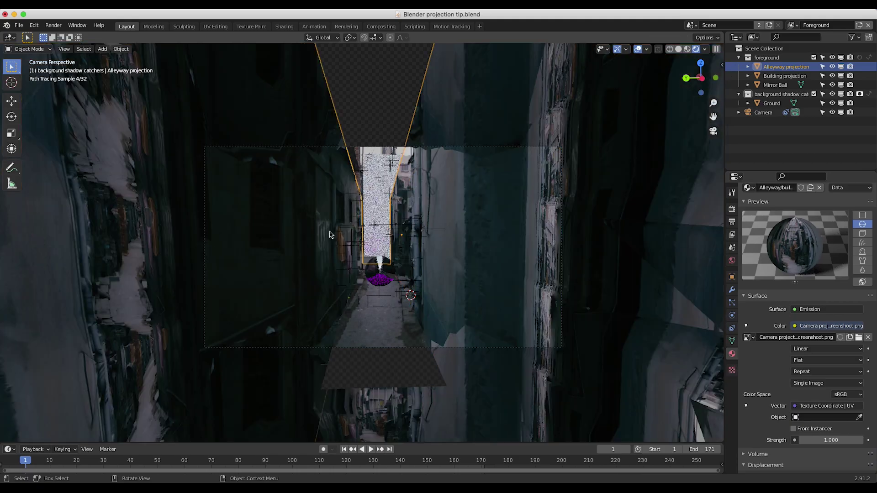
Step: Inspect the projected texture on the alleyway walls from several angles, including the side, and return to the camera view
{"action": "scroll", "coordinate": [440, 286], "scroll_direction": "up", "scroll_amount": 5}
{"action": "scroll", "coordinate": [440, 286], "scroll_direction": "down", "scroll_amount": 8, "text": "ctrl"}
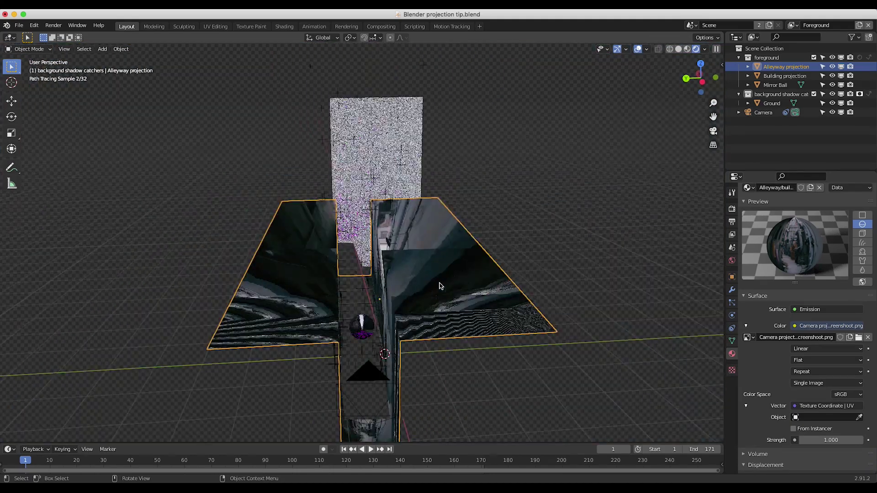
{"action": "scroll", "coordinate": [440, 286], "scroll_direction": "down", "scroll_amount": 4}
{"action": "scroll", "coordinate": [439, 286], "scroll_direction": "up", "scroll_amount": 6, "text": "ctrl"}
{"action": "scroll", "coordinate": [440, 286], "scroll_direction": "right", "scroll_amount": 6, "text": "shift"}
{"action": "scroll", "coordinate": [440, 286], "scroll_direction": "up", "scroll_amount": 6, "text": "ctrl"}
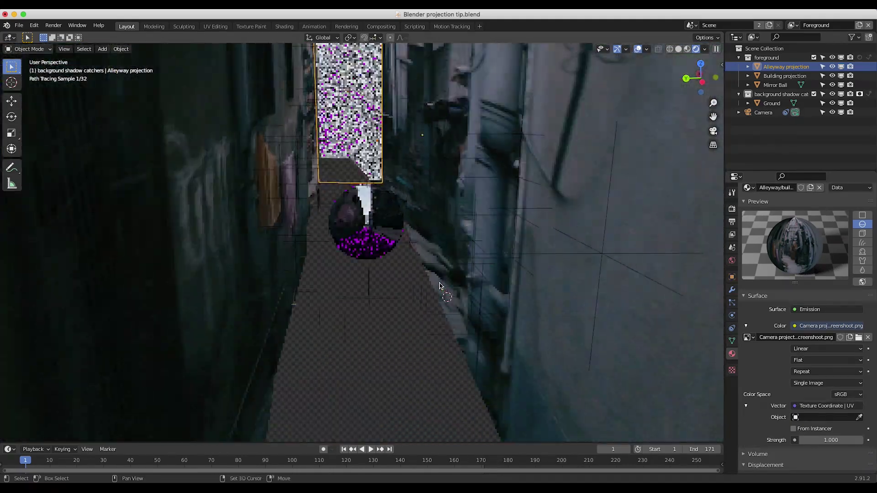
{"action": "scroll", "coordinate": [440, 286], "scroll_direction": "down", "scroll_amount": 4, "text": "ctrl"}
{"action": "scroll", "coordinate": [440, 285], "scroll_direction": "down", "scroll_amount": 8, "text": "ctrl"}
{"action": "scroll", "coordinate": [440, 285], "scroll_direction": "right", "scroll_amount": 8}
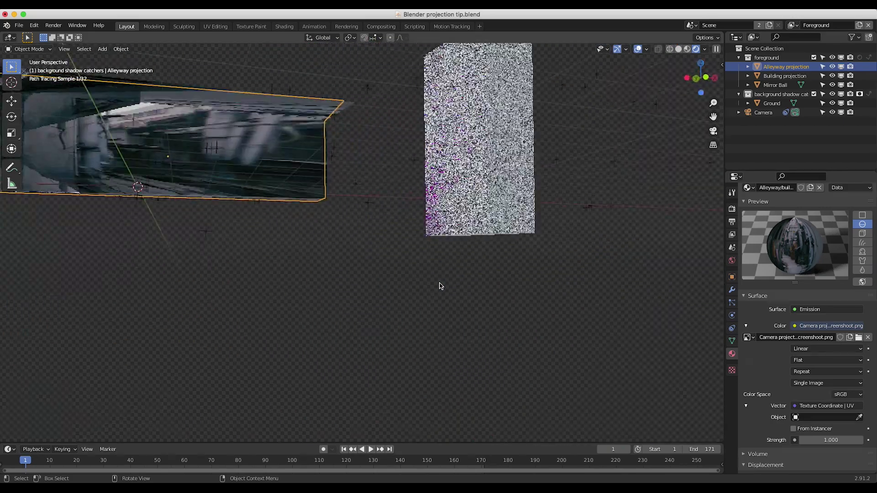
{"action": "scroll", "coordinate": [440, 286], "scroll_direction": "left", "scroll_amount": 6, "text": "shift"}
{"action": "scroll", "coordinate": [440, 286], "scroll_direction": "right", "scroll_amount": 4}
{"action": "scroll", "coordinate": [440, 286], "scroll_direction": "up", "scroll_amount": 6, "text": "ctrl"}
{"action": "scroll", "coordinate": [440, 286], "scroll_direction": "right", "scroll_amount": 6, "text": "shift"}
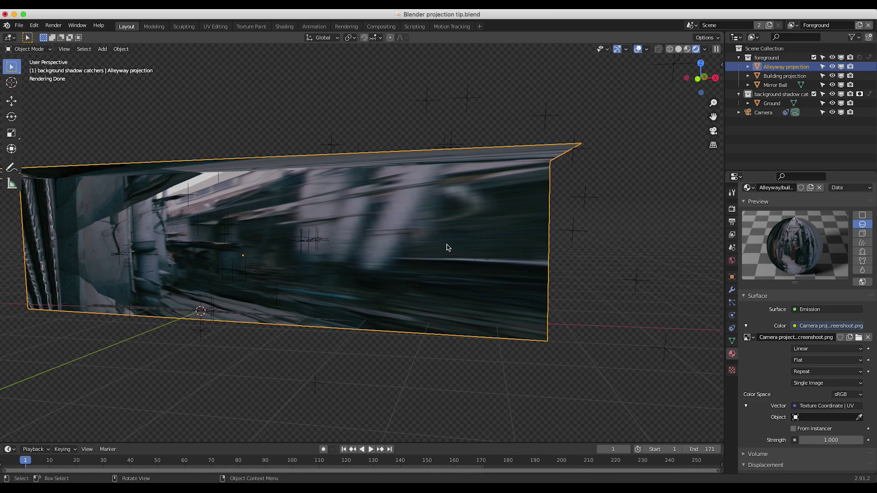
{"action": "scroll", "coordinate": [467, 251], "scroll_direction": "left", "scroll_amount": 10}
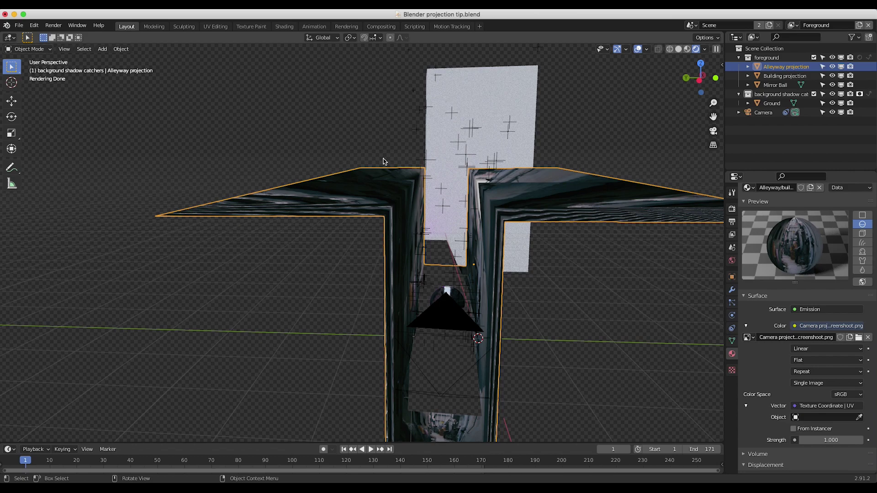
{"action": "middle_click_drag", "start_coordinate": [384, 163], "coordinate": [392, 156]}
{"action": "scroll", "coordinate": [466, 303], "scroll_direction": "up", "scroll_amount": 3}
{"action": "left_click", "coordinate": [64, 48]}
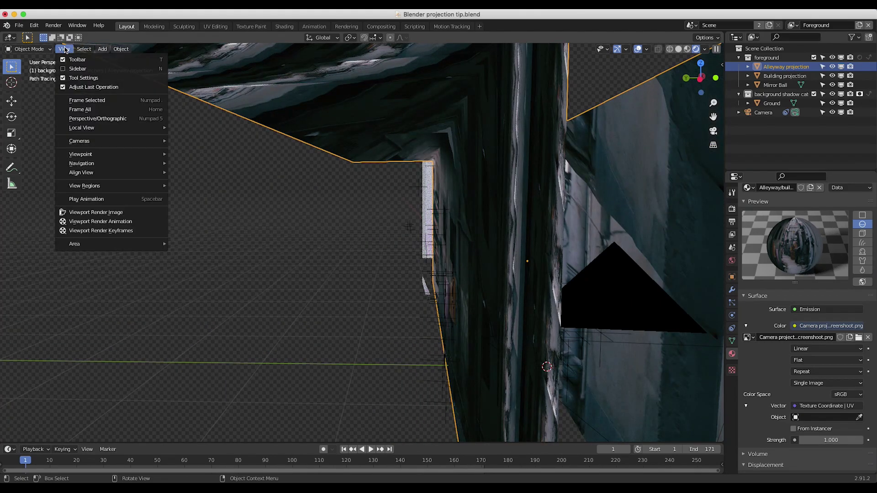
{"action": "mouse_move", "coordinate": [86, 155]}
{"action": "left_click", "coordinate": [185, 154]}
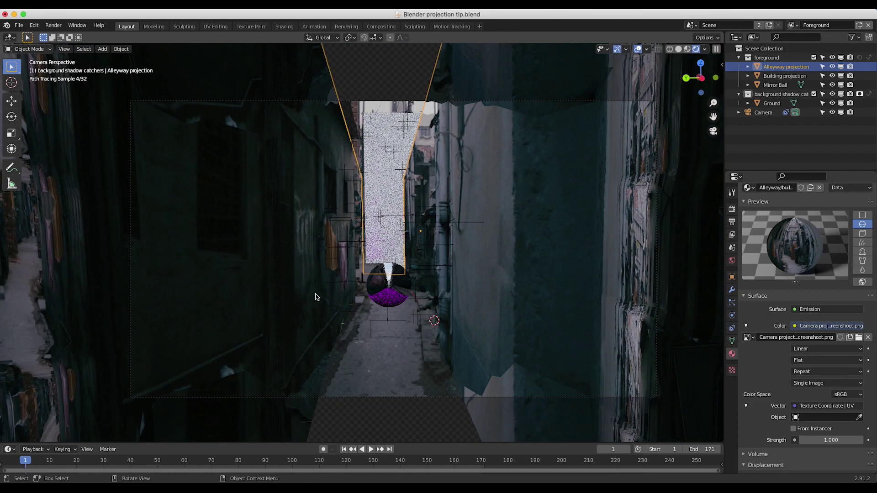
Step: Assign the existing "Alleyway/building projection" material to the Building projection object
{"action": "left_click", "coordinate": [384, 130]}
{"action": "left_click", "coordinate": [748, 237]}
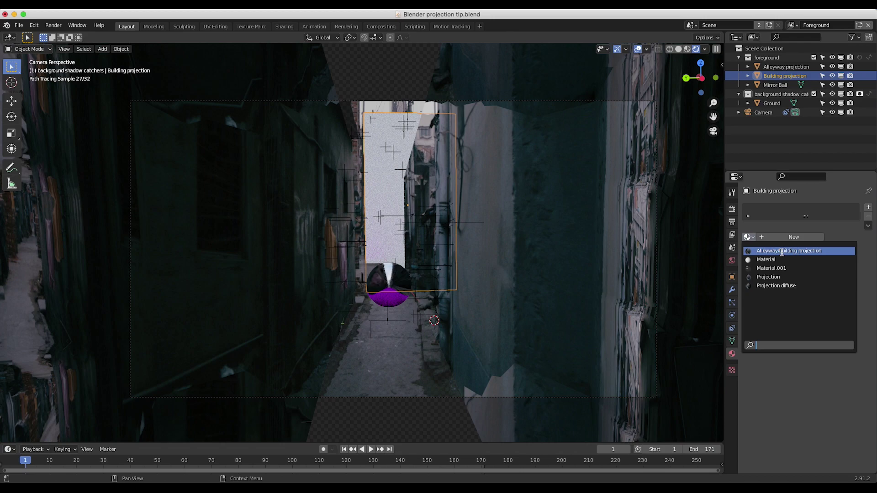
{"action": "left_click", "coordinate": [819, 251]}
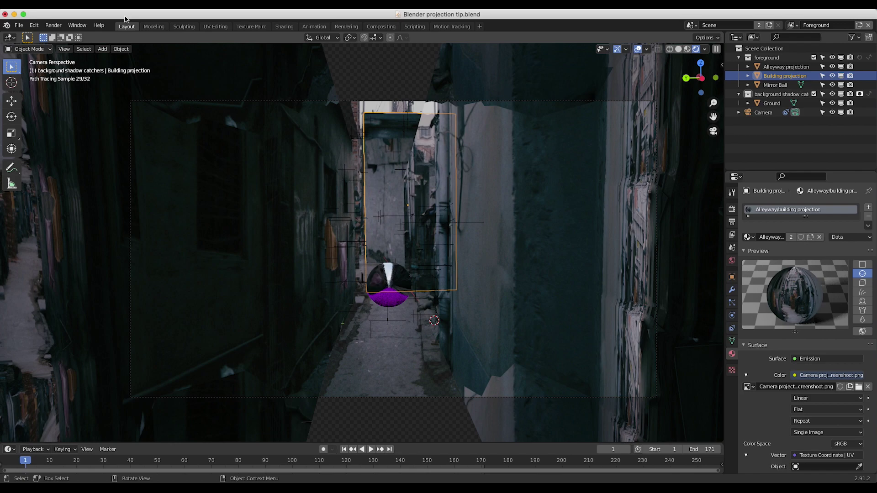
Step: UV-map the Building projection mesh with Project from View in Edit Mode and return to Object Mode
{"action": "left_click", "coordinate": [26, 50]}
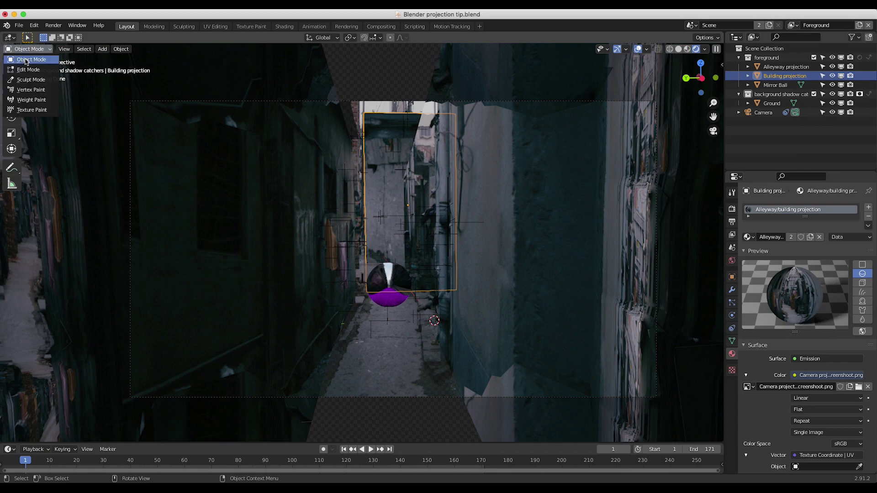
{"action": "left_click", "coordinate": [33, 68]}
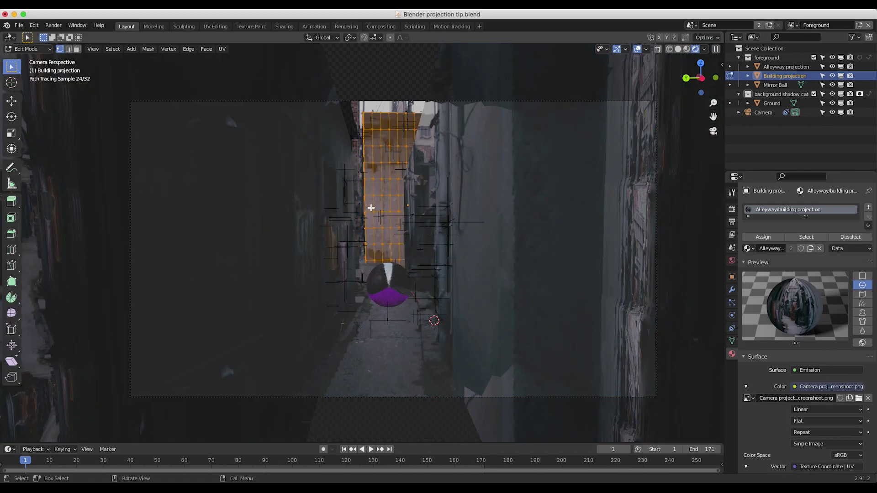
{"action": "key", "text": "u"}
{"action": "left_click", "coordinate": [413, 226]}
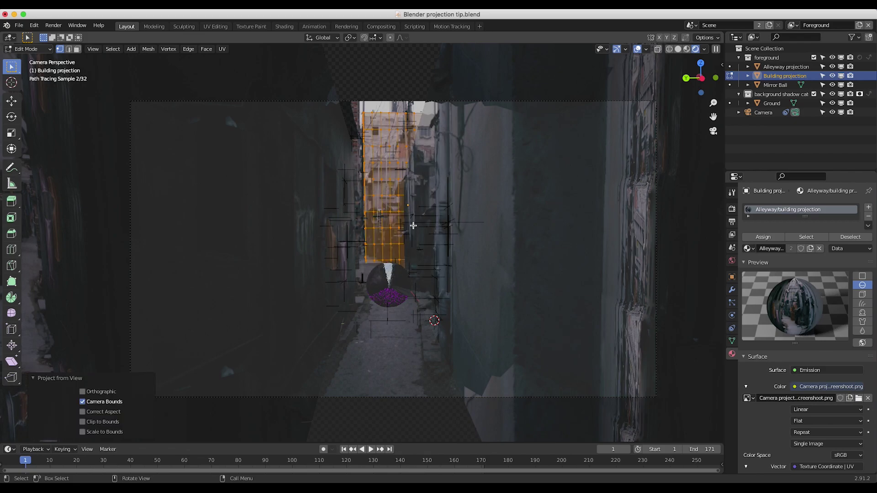
{"action": "left_click", "coordinate": [26, 49]}
{"action": "left_click", "coordinate": [28, 58]}
Step: Replace the image in the Ground's "Projection diffuse" material with "Camera projection tutorial screenshot.png"
{"action": "key", "text": "g"}
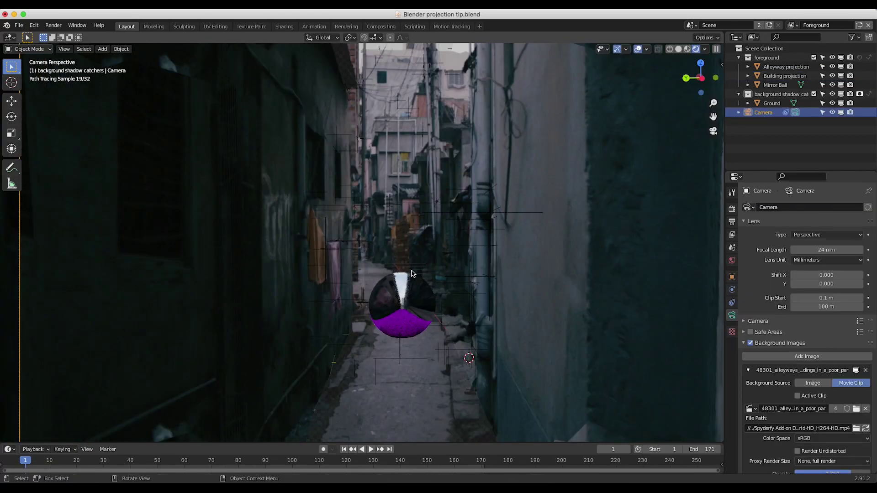
{"action": "scroll", "coordinate": [420, 358], "scroll_direction": "down", "scroll_amount": 2}
{"action": "middle_click_drag", "start_coordinate": [407, 331], "coordinate": [412, 321], "text": "shift"}
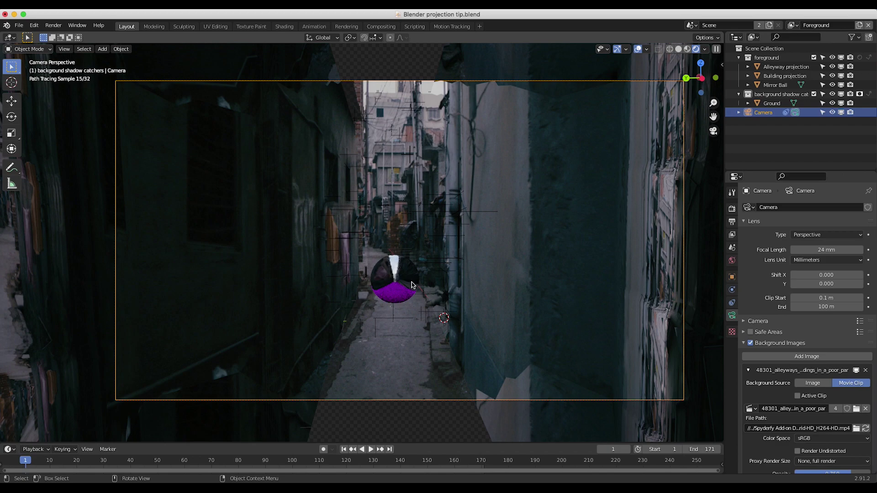
{"action": "left_click", "coordinate": [328, 295]}
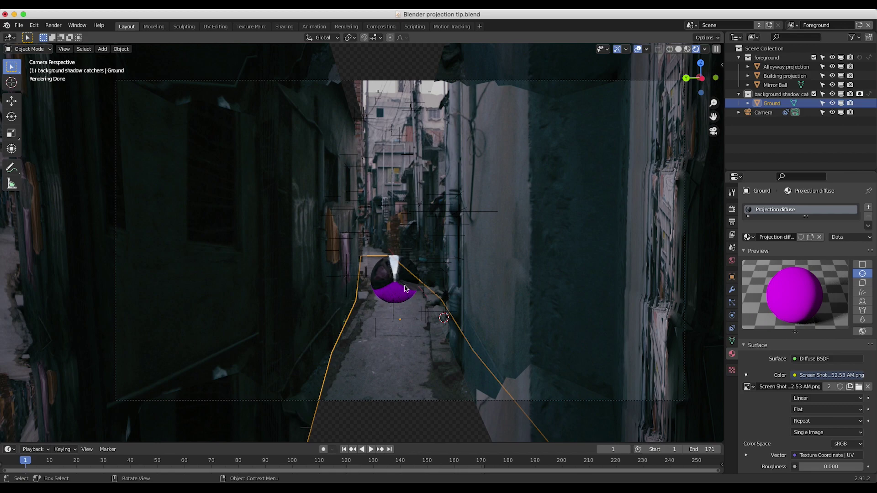
{"action": "left_click", "coordinate": [748, 387]}
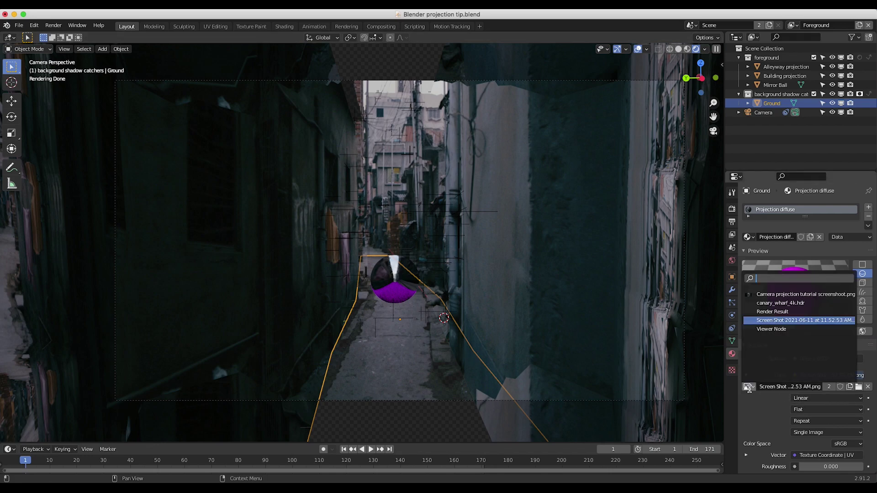
{"action": "left_click", "coordinate": [749, 388]}
{"action": "left_click", "coordinate": [749, 388]}
{"action": "left_click", "coordinate": [786, 294]}
{"action": "left_click", "coordinate": [749, 387]}
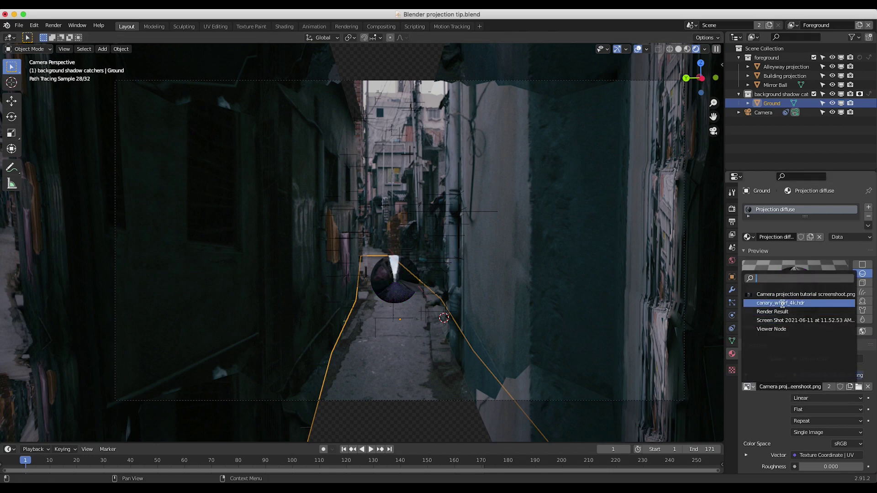
{"action": "left_click", "coordinate": [789, 295]}
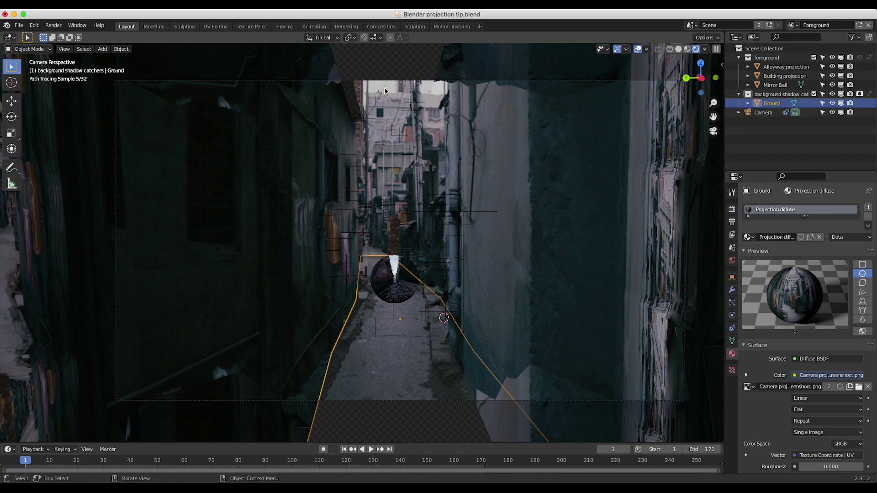
Step: Turn off Camera ray visibility for both the Alleyway projection and Building projection objects
{"action": "left_click", "coordinate": [386, 91]}
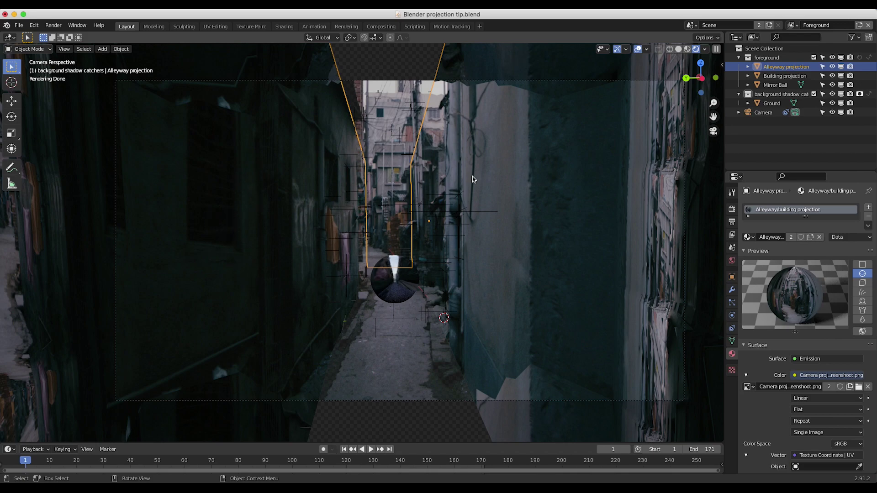
{"action": "left_click", "coordinate": [731, 277]}
{"action": "left_click", "coordinate": [758, 395]}
{"action": "scroll", "coordinate": [794, 393], "scroll_direction": "down", "scroll_amount": 5}
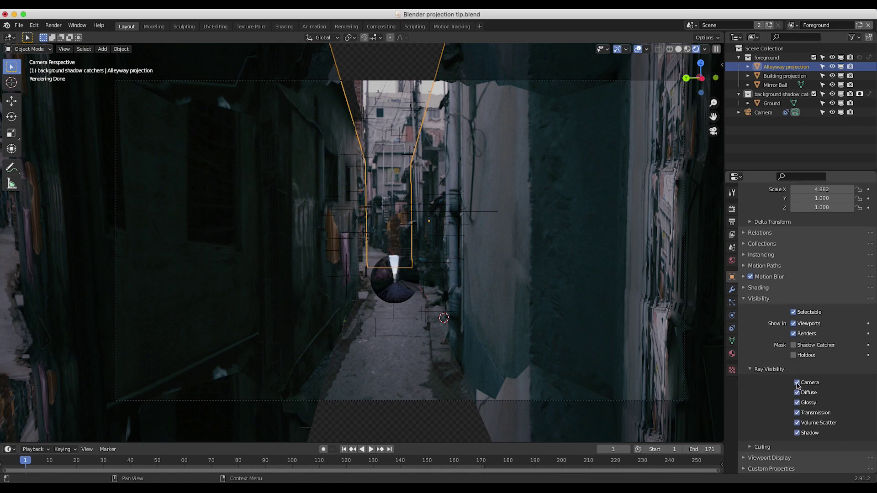
{"action": "left_click", "coordinate": [797, 384]}
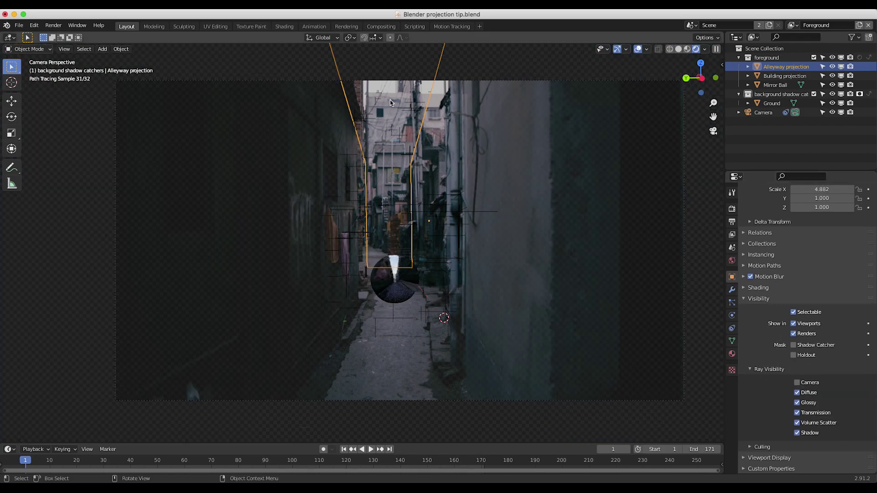
{"action": "left_click", "coordinate": [390, 103]}
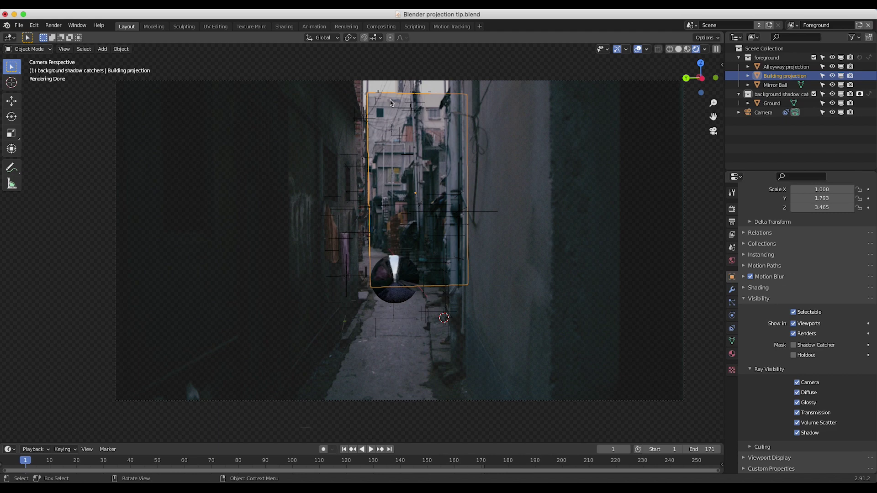
{"action": "left_click", "coordinate": [797, 383]}
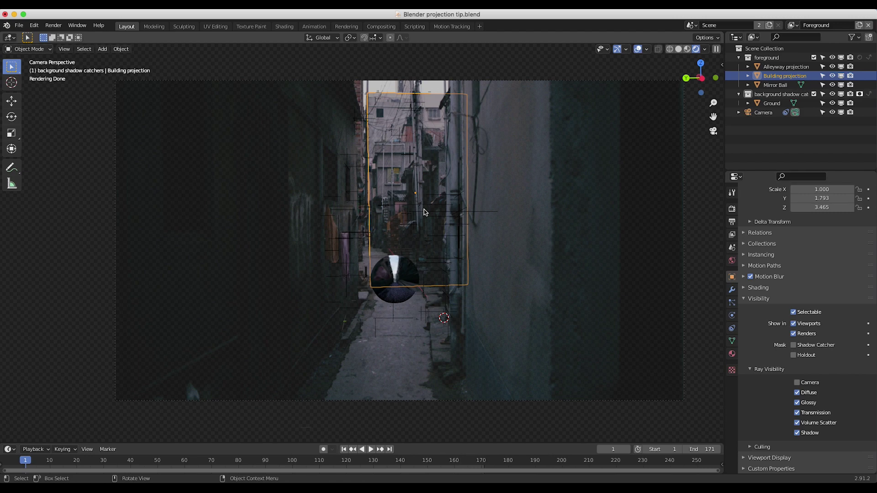
Step: Examine the Mirror Ball's reflections, the World's environment texture and the Ground's diffuse projection material
{"action": "left_click", "coordinate": [405, 278]}
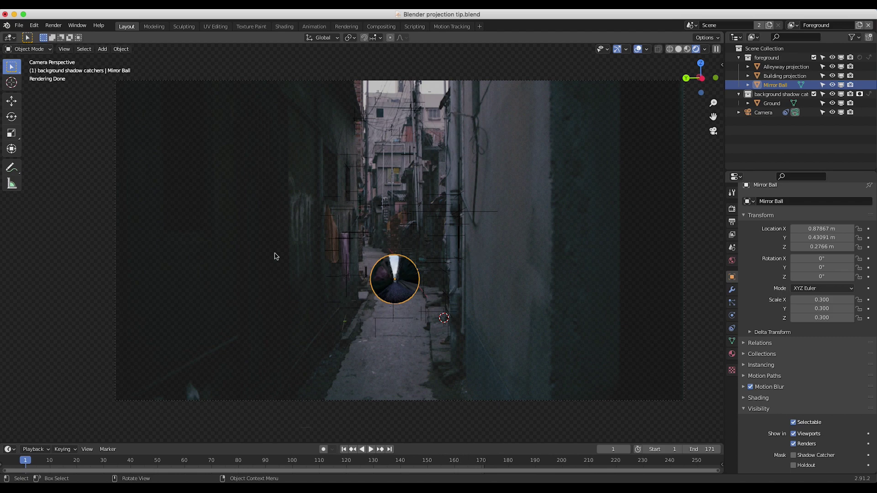
{"action": "left_click", "coordinate": [732, 261]}
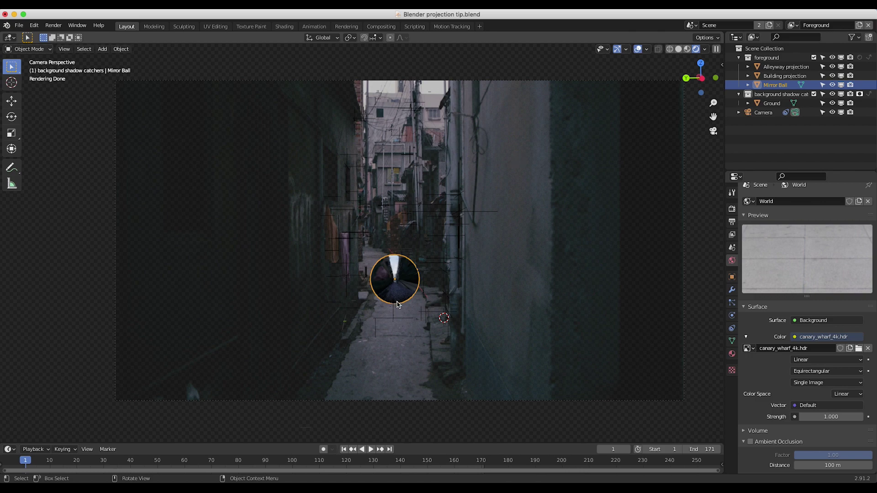
{"action": "left_click", "coordinate": [417, 295]}
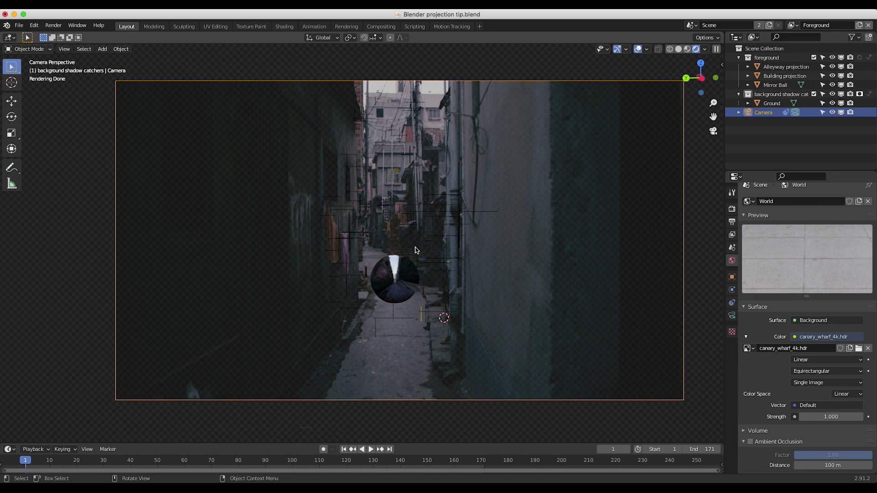
{"action": "left_click", "coordinate": [772, 104]}
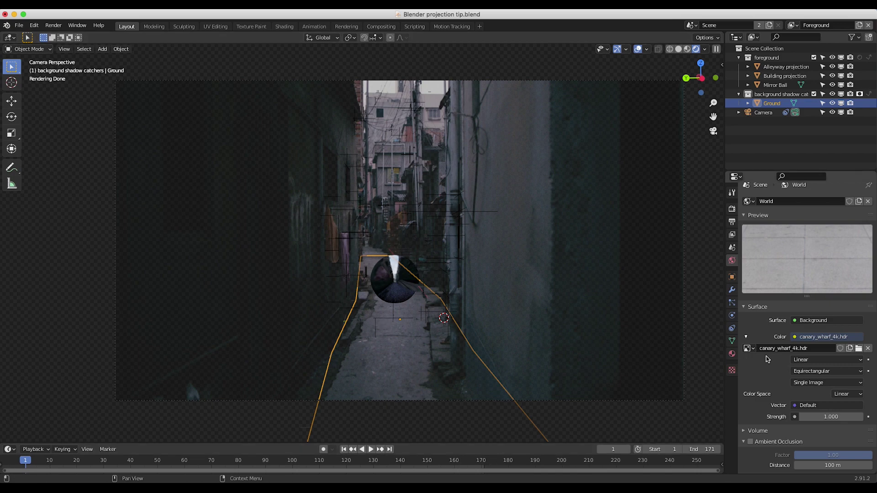
{"action": "left_click", "coordinate": [732, 354]}
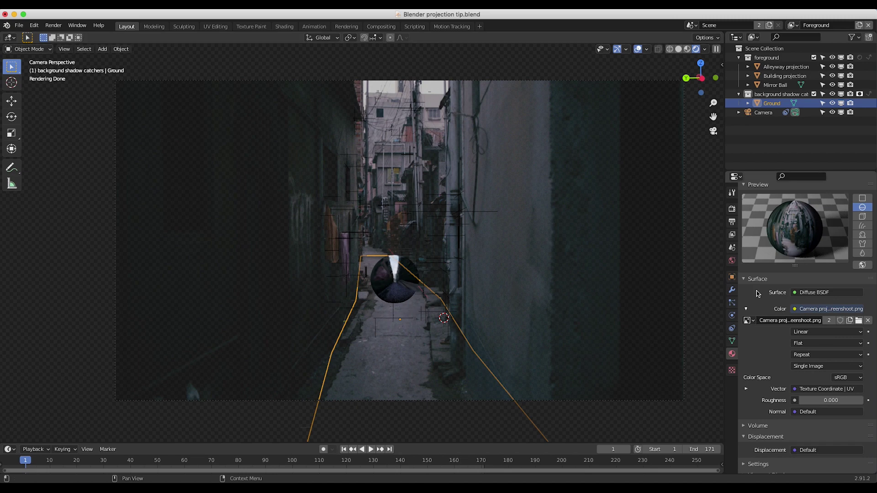
{"action": "scroll", "coordinate": [757, 294], "scroll_direction": "up", "scroll_amount": 2}
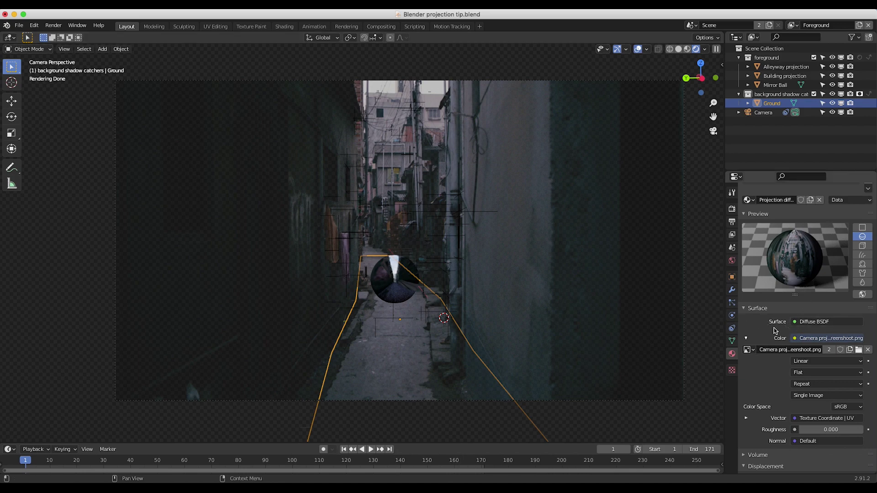
{"action": "left_click", "coordinate": [807, 322]}
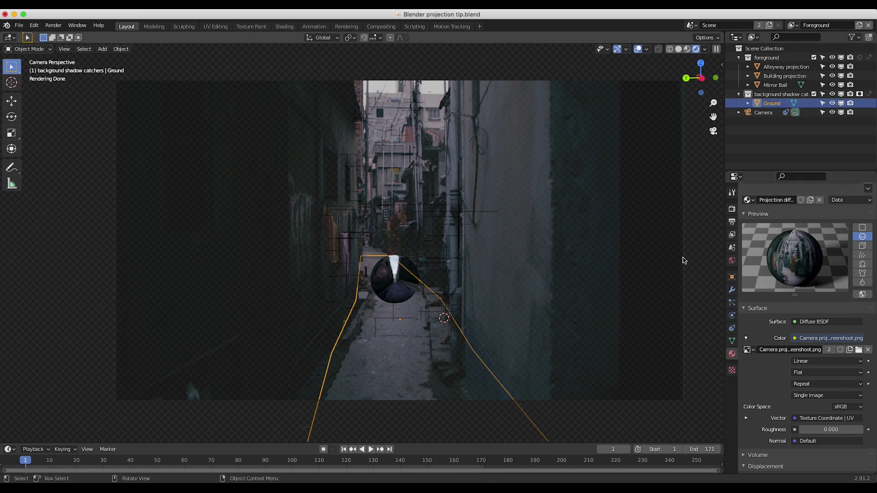
Step: Check the Ground's shadow catcher and ray visibility settings, and inspect the ground shadows in the Background view layer
{"action": "left_click", "coordinate": [732, 277]}
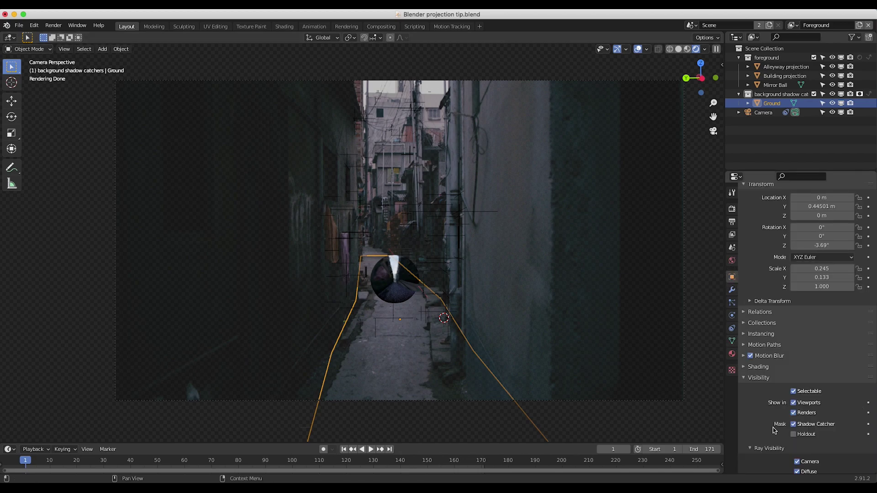
{"action": "scroll", "coordinate": [774, 430], "scroll_direction": "down", "scroll_amount": 3}
{"action": "scroll", "coordinate": [774, 431], "scroll_direction": "down", "scroll_amount": 1}
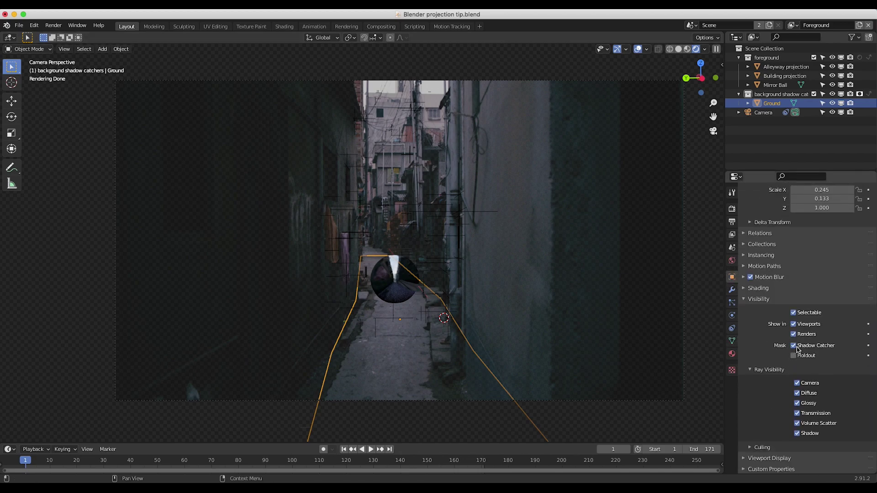
{"action": "left_click", "coordinate": [792, 25]}
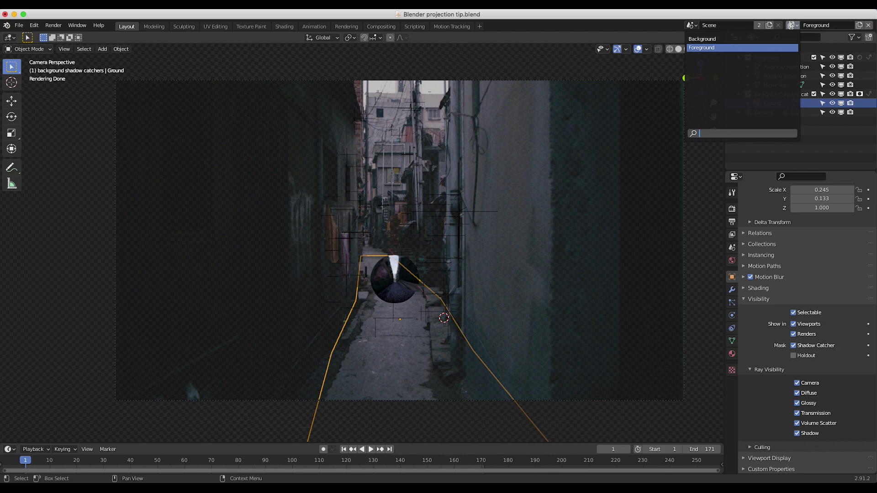
{"action": "left_click", "coordinate": [717, 38]}
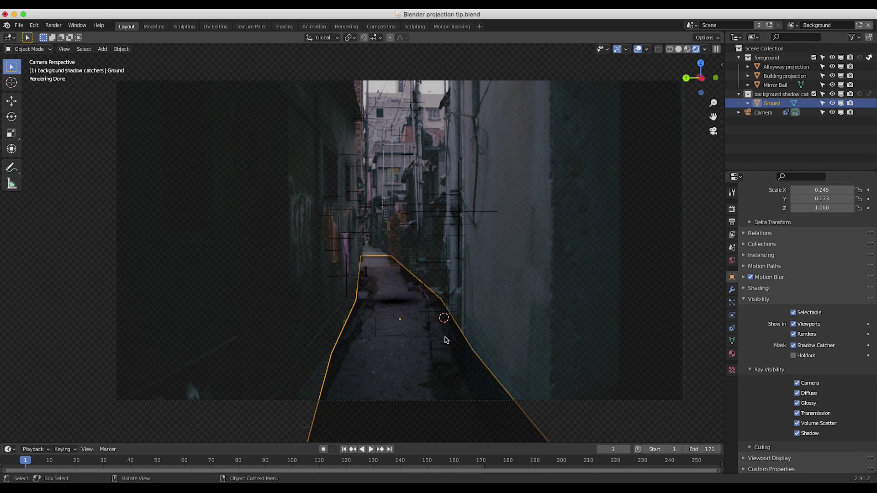
{"action": "left_click", "coordinate": [360, 337]}
{"action": "left_click", "coordinate": [348, 360]}
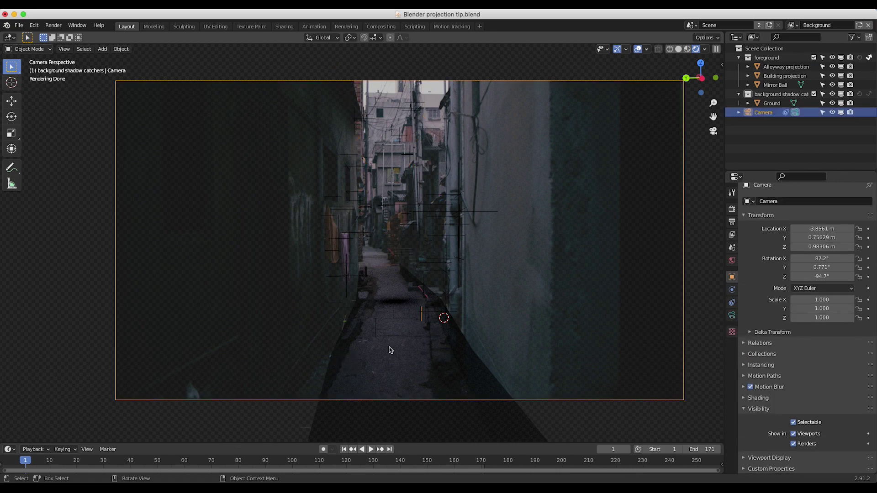
Step: Turn off Shadow ray visibility for both the Alleyway projection and Building projection objects
{"action": "left_click", "coordinate": [528, 213]}
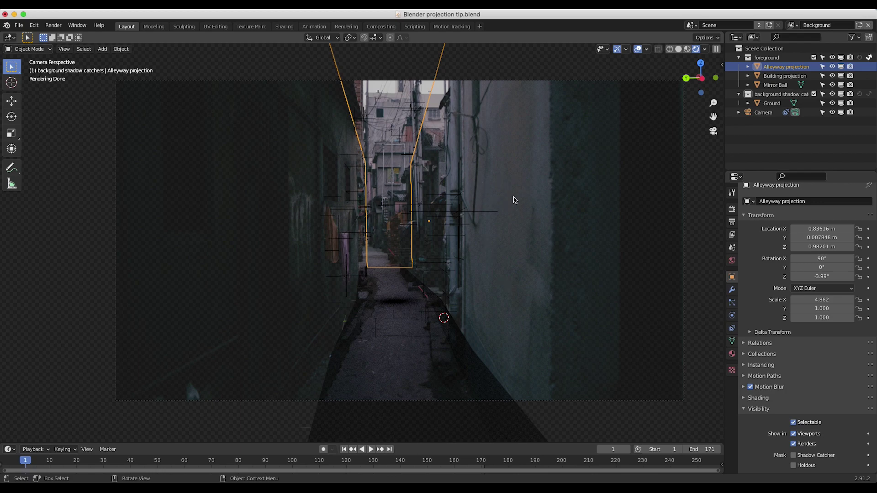
{"action": "scroll", "coordinate": [808, 402], "scroll_direction": "down", "scroll_amount": 5}
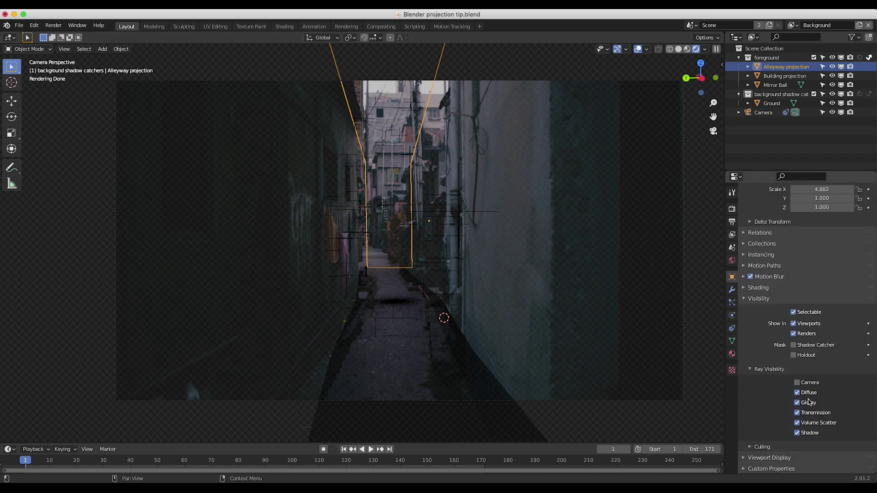
{"action": "left_click", "coordinate": [798, 433]}
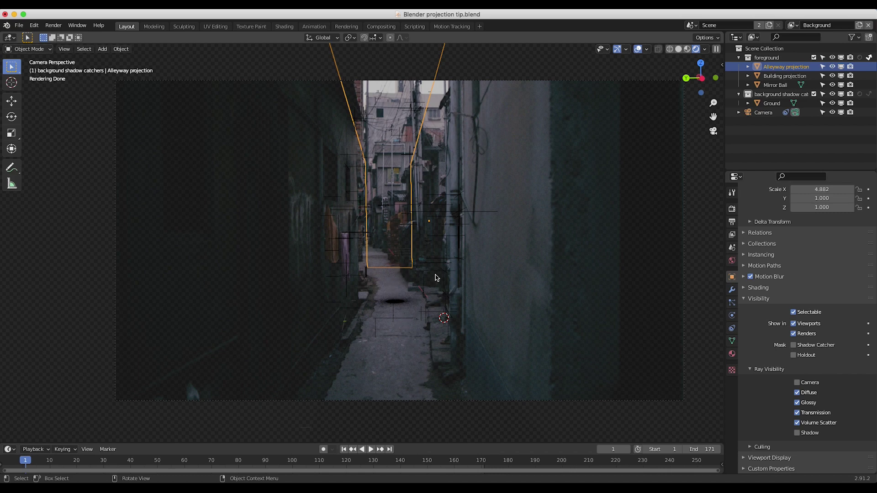
{"action": "left_click", "coordinate": [391, 101]}
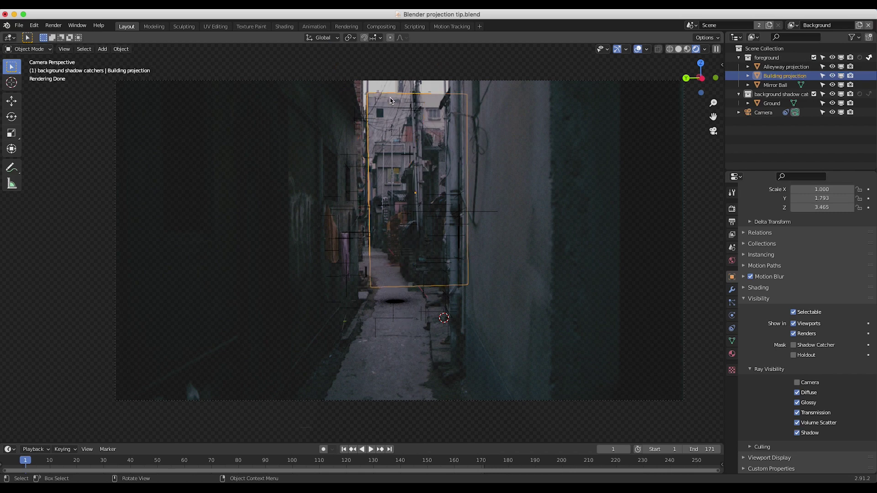
{"action": "left_click", "coordinate": [797, 433]}
Step: Switch to the Foreground view layer and check how the foreground and background shadow catcher collections are set up, including Holdout
{"action": "left_click", "coordinate": [792, 25]}
{"action": "left_click", "coordinate": [709, 48]}
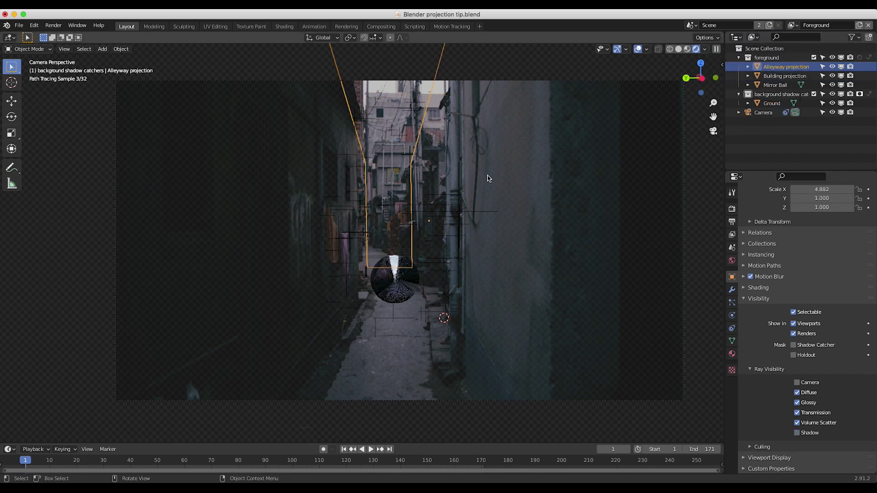
{"action": "left_click", "coordinate": [383, 102]}
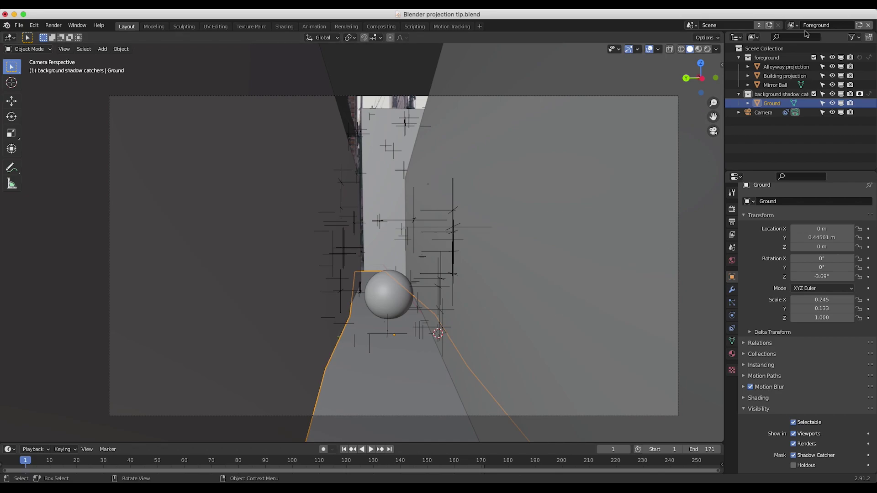
{"action": "left_click", "coordinate": [766, 57]}
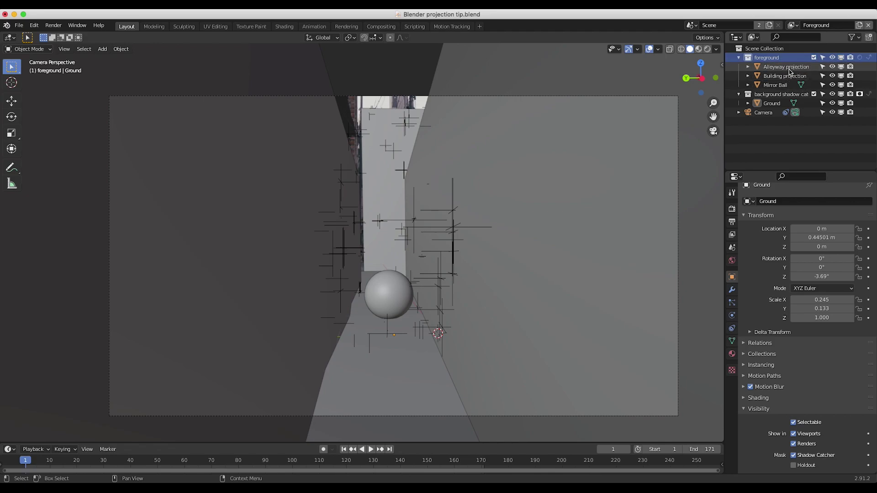
{"action": "left_click", "coordinate": [776, 94]}
{"action": "left_click", "coordinate": [772, 103]}
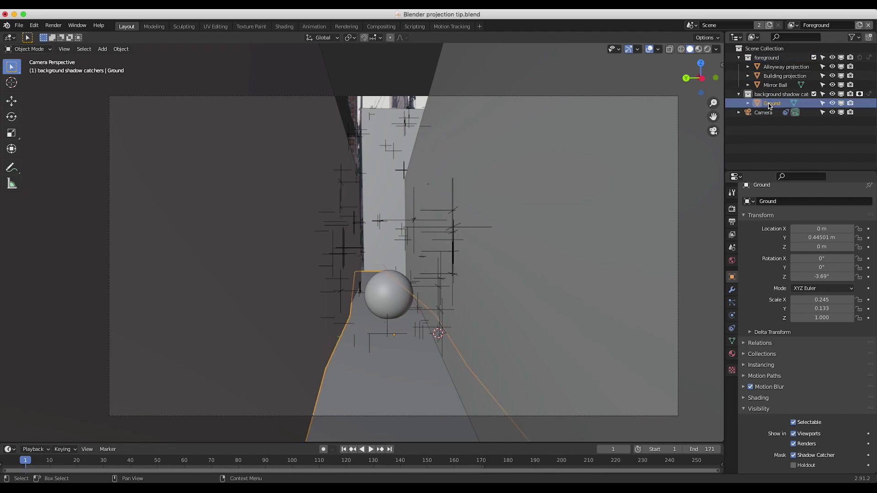
{"action": "left_click", "coordinate": [764, 95]}
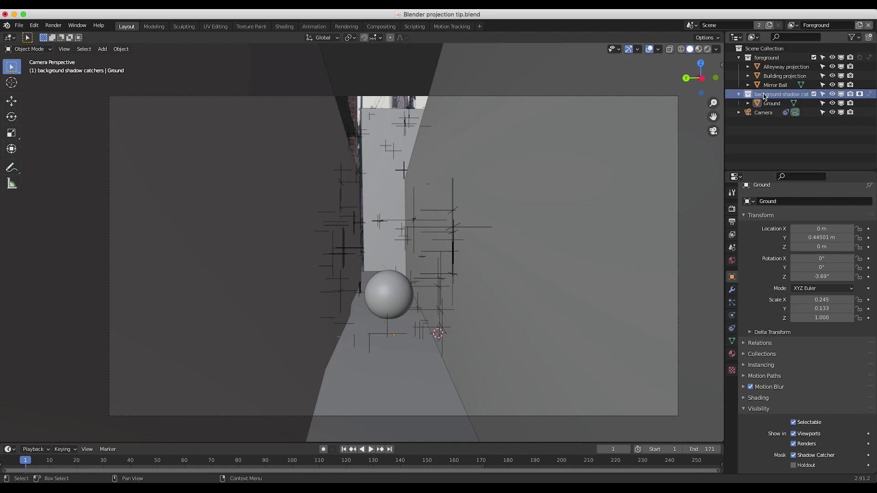
{"action": "left_click", "coordinate": [860, 94]}
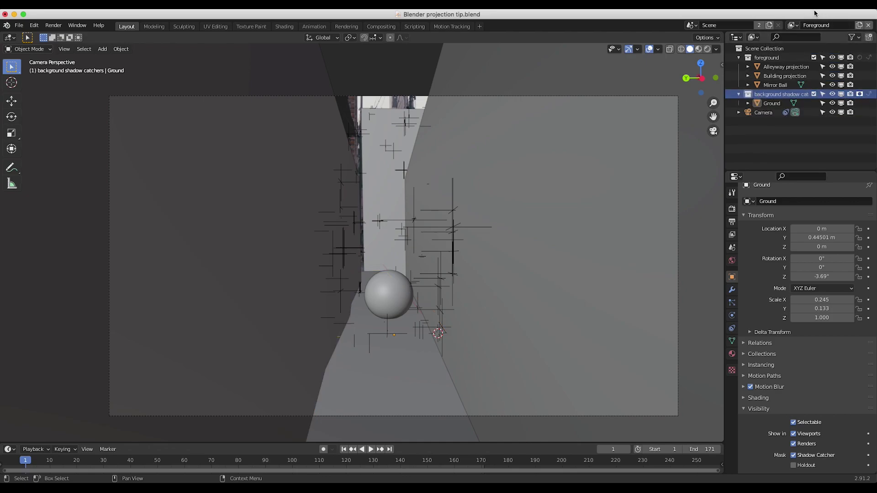
Step: Check the foreground collection's Indirect Only setting in the Background view layer and return to the Foreground view layer
{"action": "left_click", "coordinate": [793, 25]}
{"action": "left_click", "coordinate": [712, 40]}
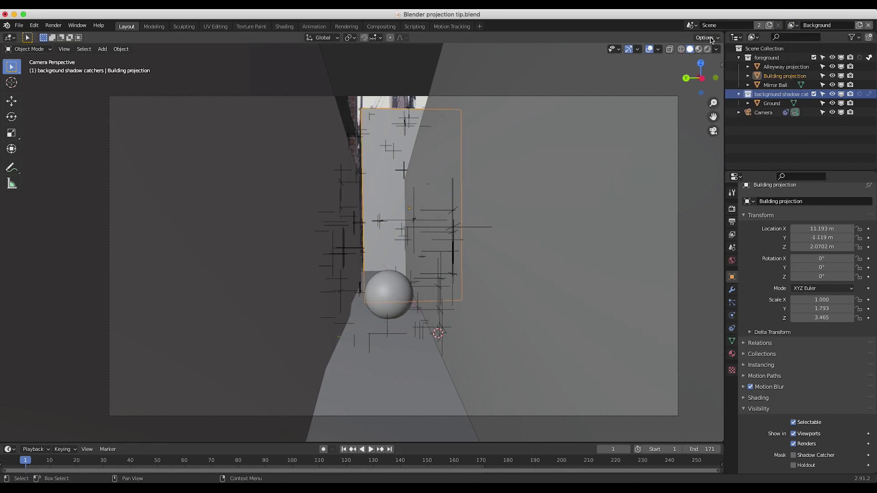
{"action": "left_click", "coordinate": [765, 58]}
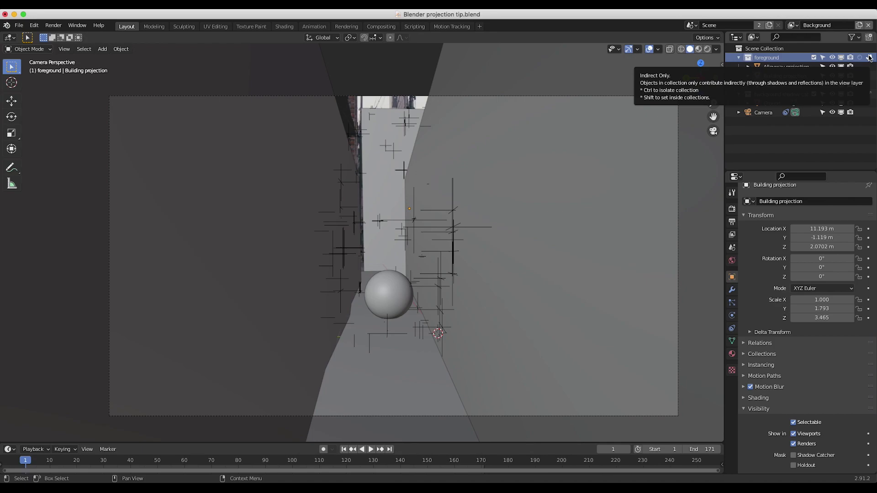
{"action": "left_click", "coordinate": [794, 24]}
{"action": "left_click", "coordinate": [707, 46]}
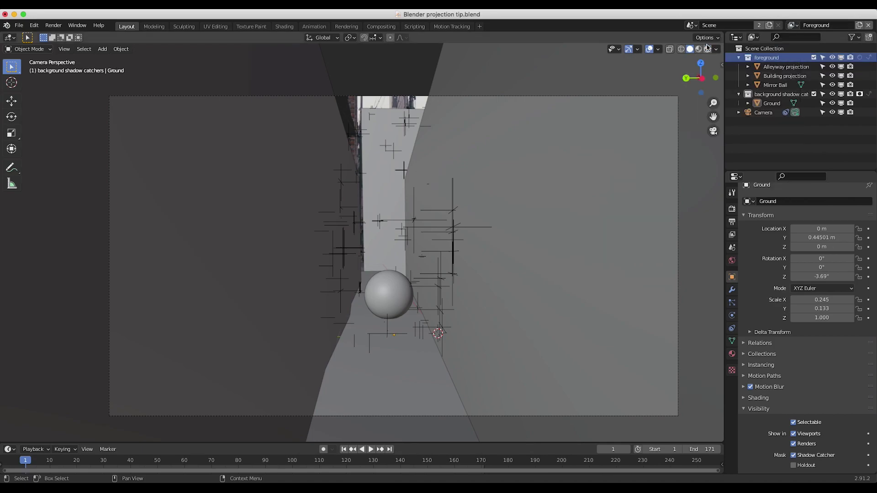
Step: Render the current frame, inspect the mirror ball up close in the result and close the render window
{"action": "left_click", "coordinate": [51, 26]}
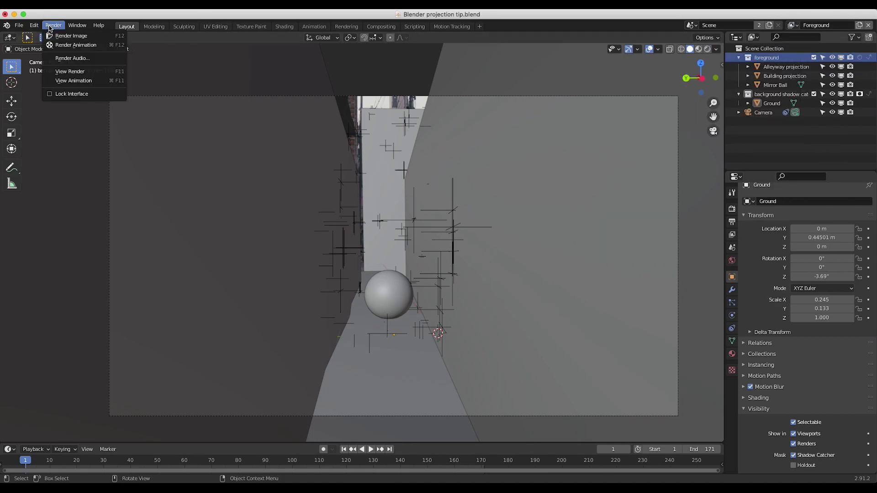
{"action": "left_click", "coordinate": [69, 36]}
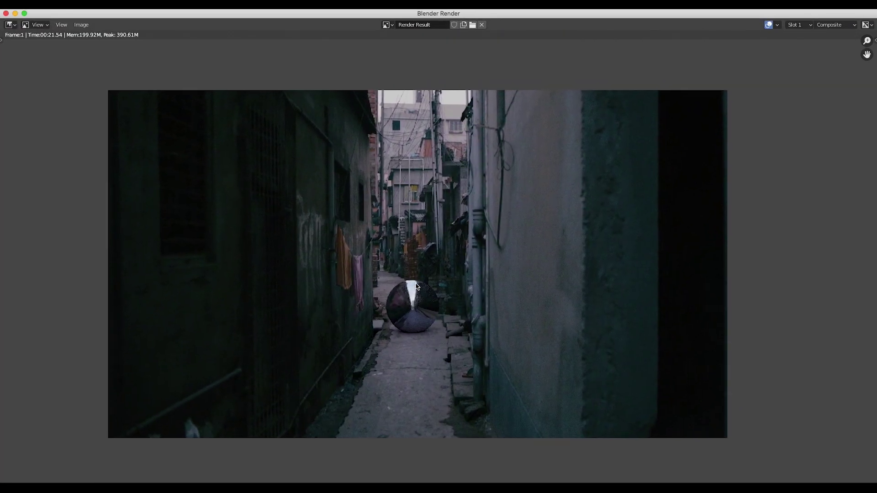
{"action": "scroll", "coordinate": [417, 286], "scroll_direction": "up", "scroll_amount": 3}
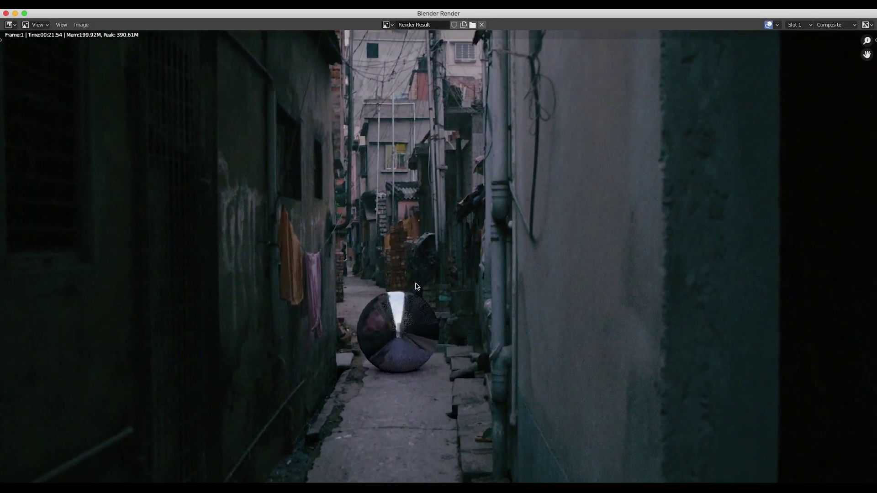
{"action": "scroll", "coordinate": [417, 286], "scroll_direction": "up", "scroll_amount": 3}
{"action": "scroll", "coordinate": [466, 354], "scroll_direction": "down", "scroll_amount": 4}
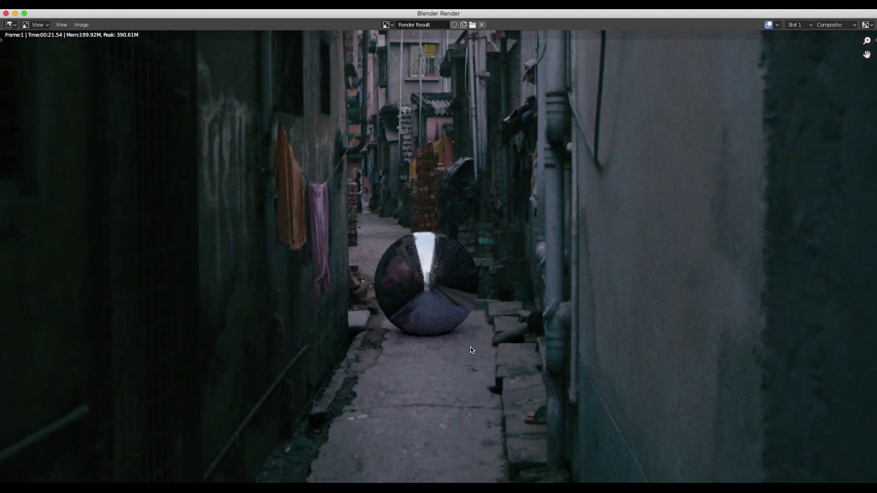
{"action": "scroll", "coordinate": [408, 309], "scroll_direction": "down", "scroll_amount": 1}
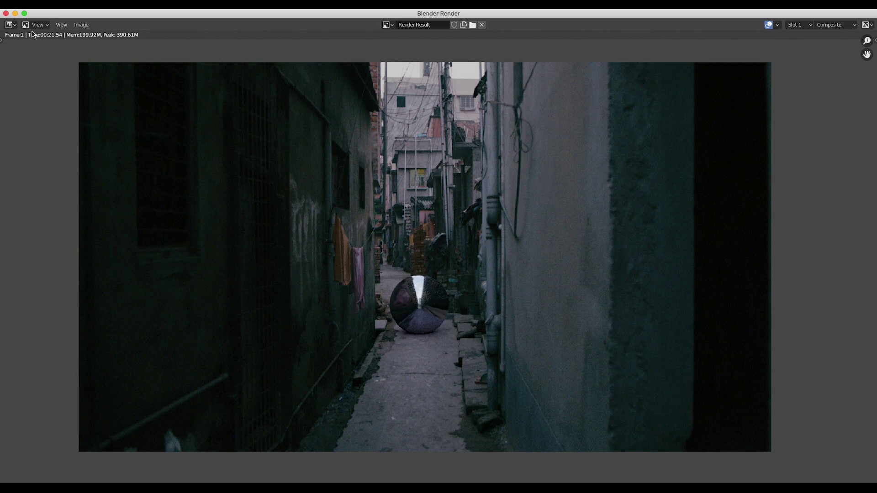
{"action": "left_click", "coordinate": [6, 13]}
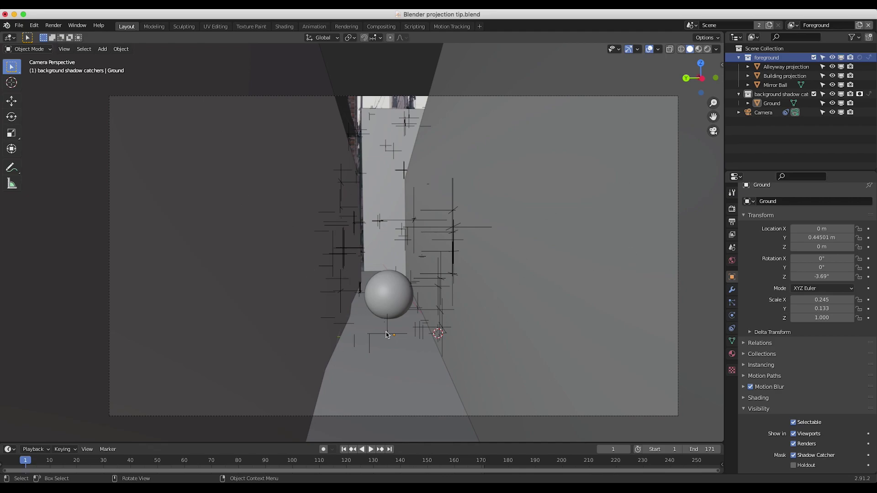
Step: Place the 3D cursor on the ground below the mirror ball, add City Builder 3D's HK Medium #6 building there and scale it down
{"action": "left_click", "coordinate": [722, 65]}
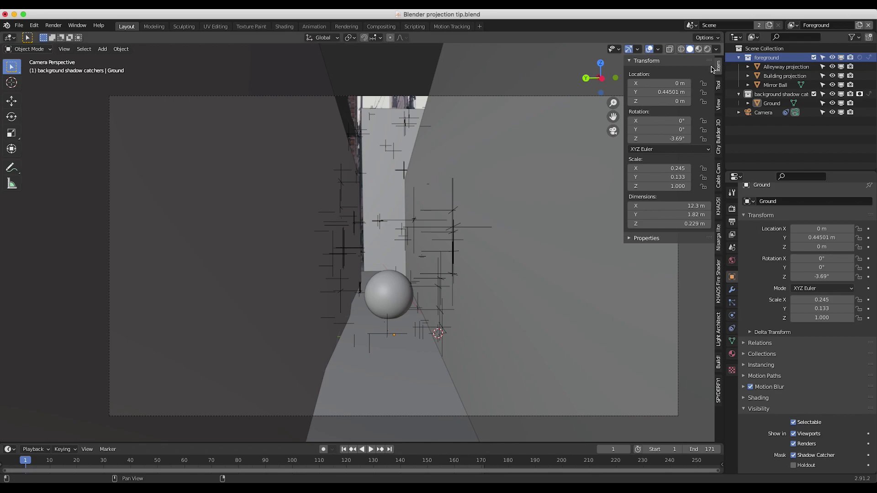
{"action": "left_click", "coordinate": [718, 138]}
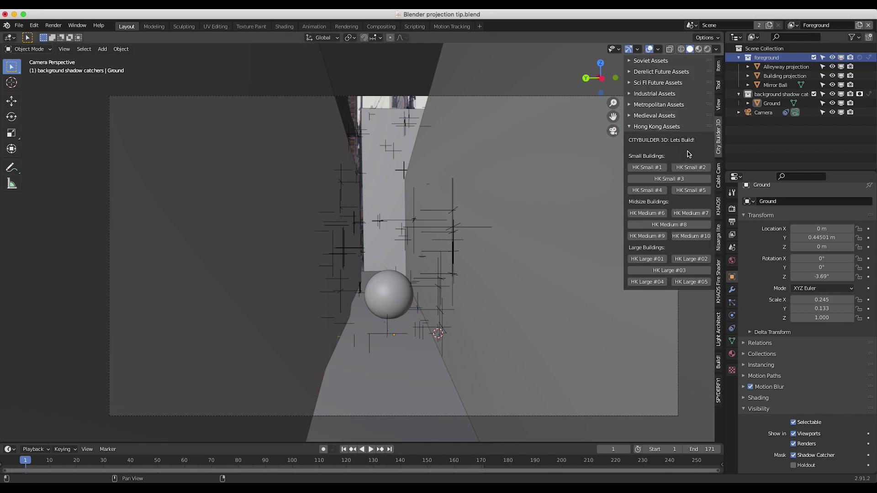
{"action": "left_click", "coordinate": [11, 83]}
{"action": "left_click", "coordinate": [391, 328]}
{"action": "left_click", "coordinate": [646, 213]}
{"action": "key", "text": "s"}
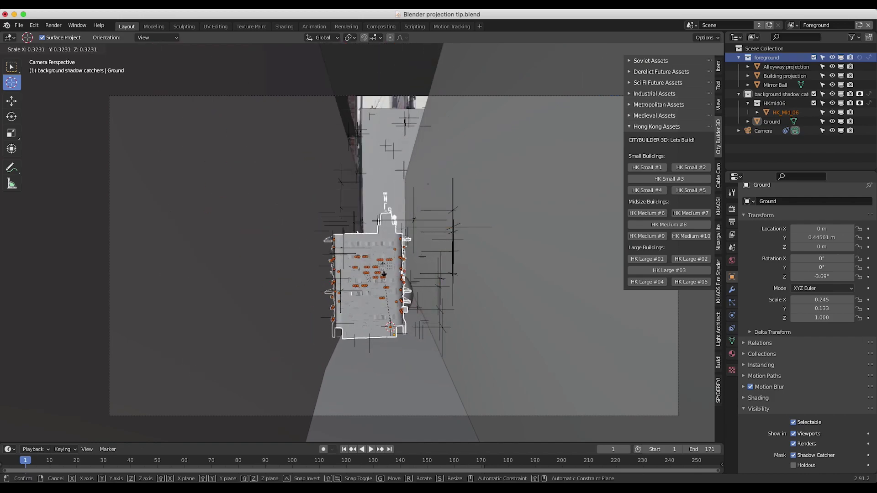
{"action": "left_click", "coordinate": [390, 283]}
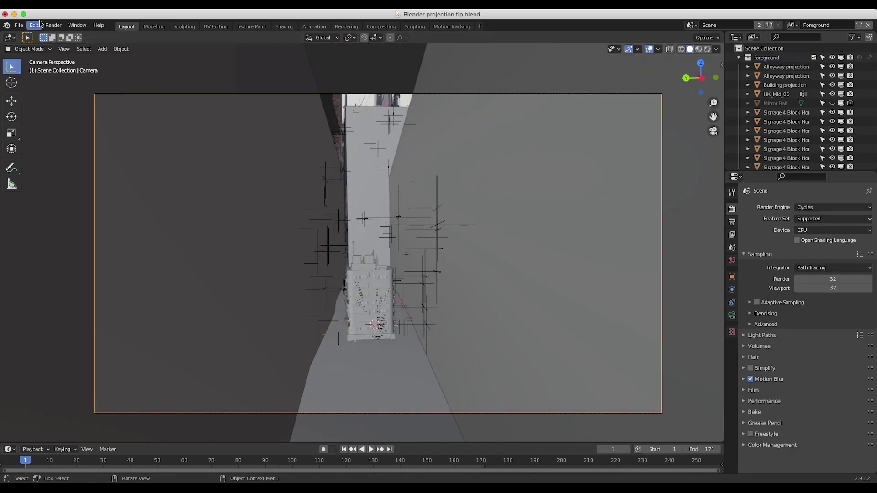
Step: Render a still image of the alley scene with the Hong Kong building in place
{"action": "left_click", "coordinate": [53, 25]}
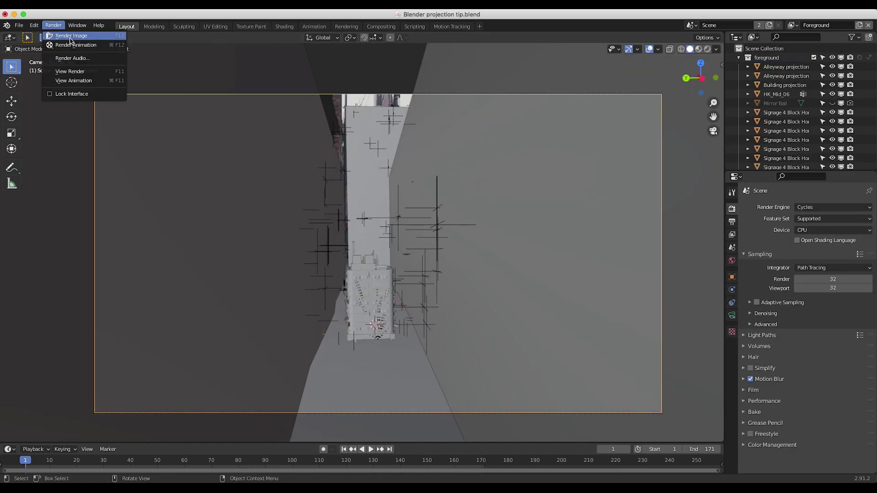